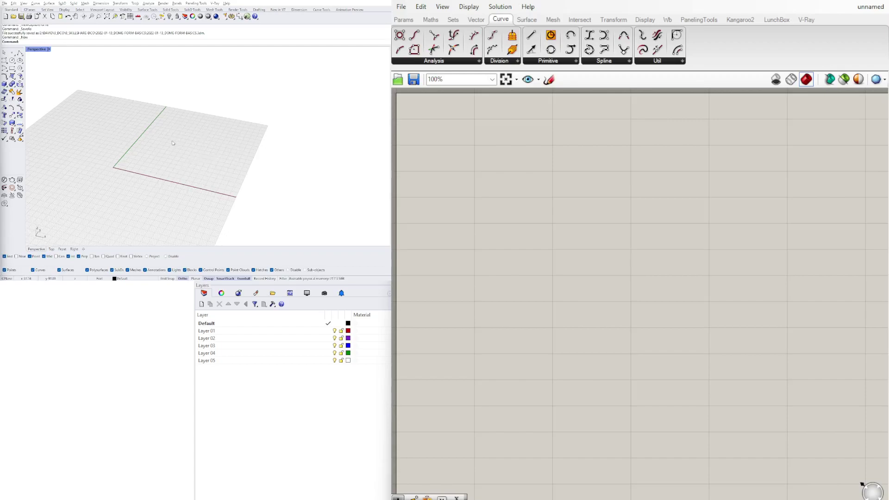
Open the document's unit settings to check which model units are in use.
right_click_drag(175, 163, 192, 170, "shift")
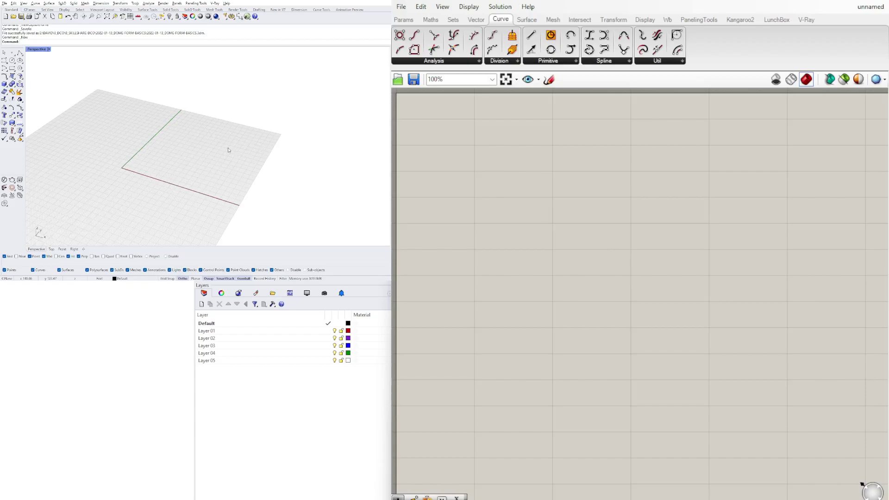
key("Return")
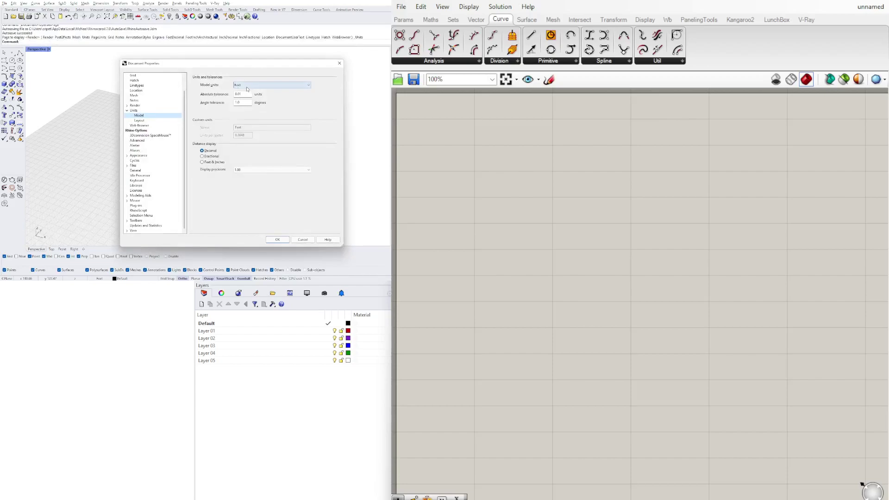
left_click(271, 241)
Switch to the Grasshopper canvas and add a Rectangle component that has Plane, X Size, Y Size and Radius inputs.
double_click(575, 216)
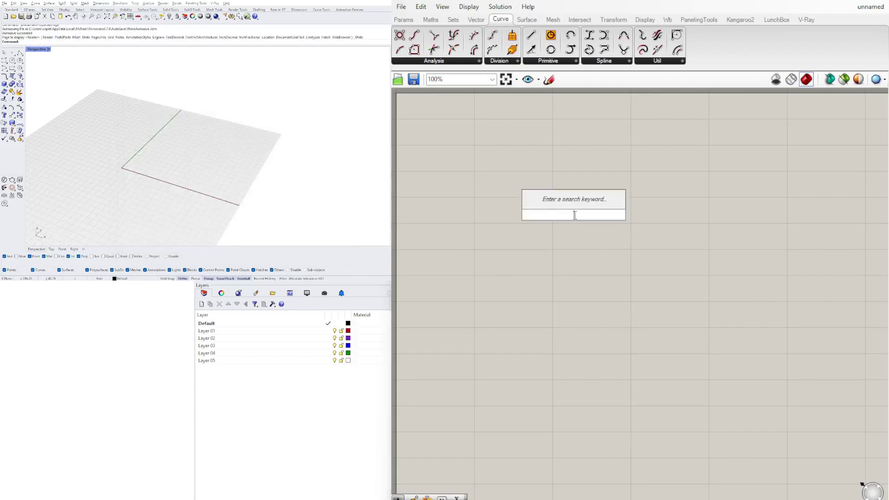
type("rec")
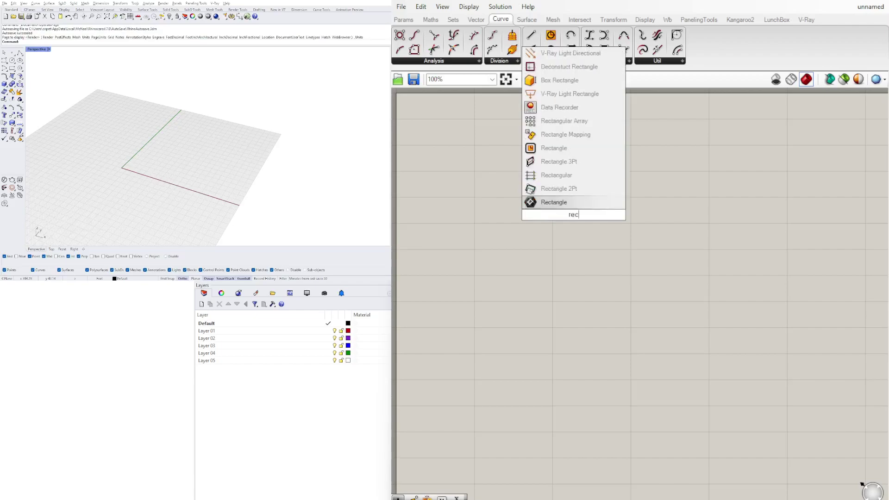
key("Up")
key("Up")
key("Up")
key("Up")
key("Return")
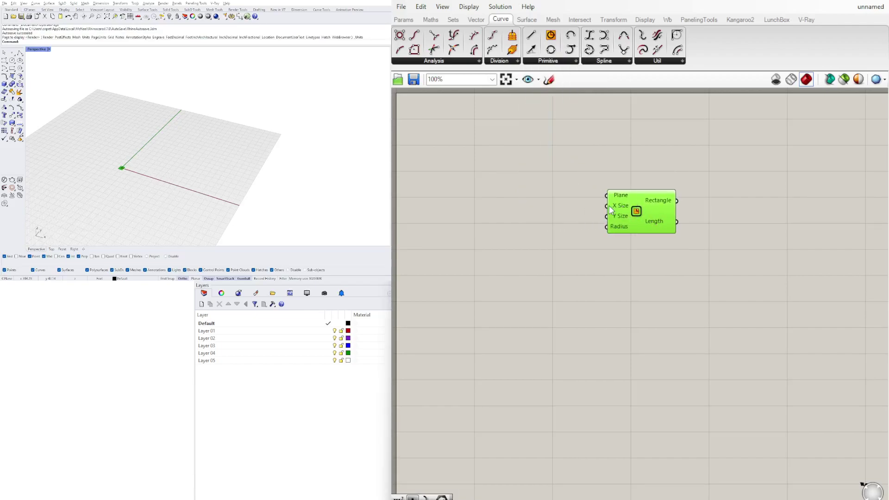
left_click(505, 234)
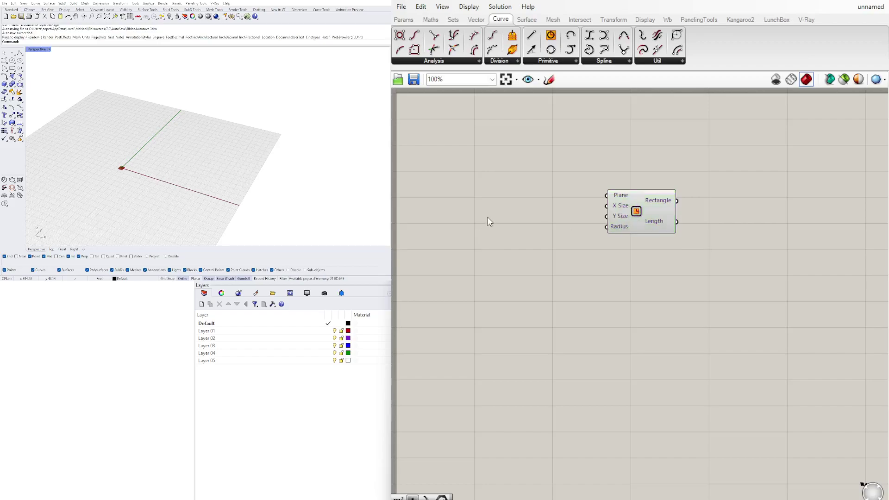
Add a number slider set to 30 and connect it to both the X Size and Y Size of the rectangle.
scroll(521, 234, "up", 2)
double_click(521, 234)
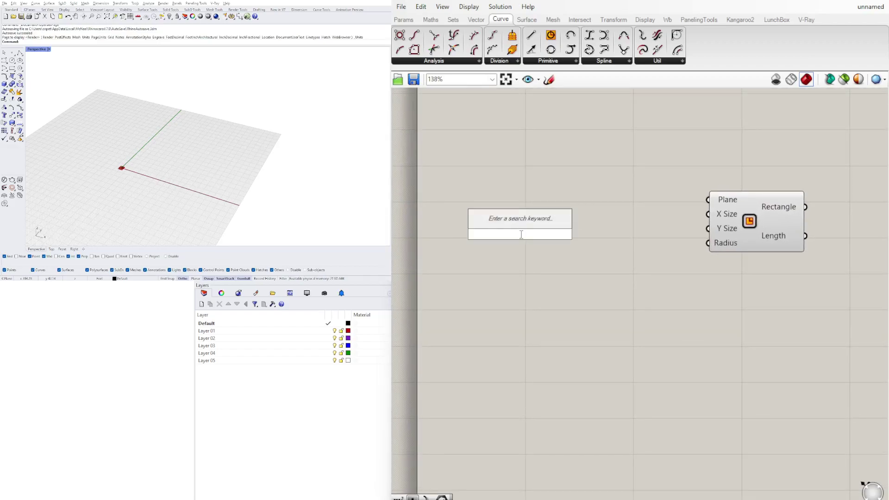
type("30")
key("Return")
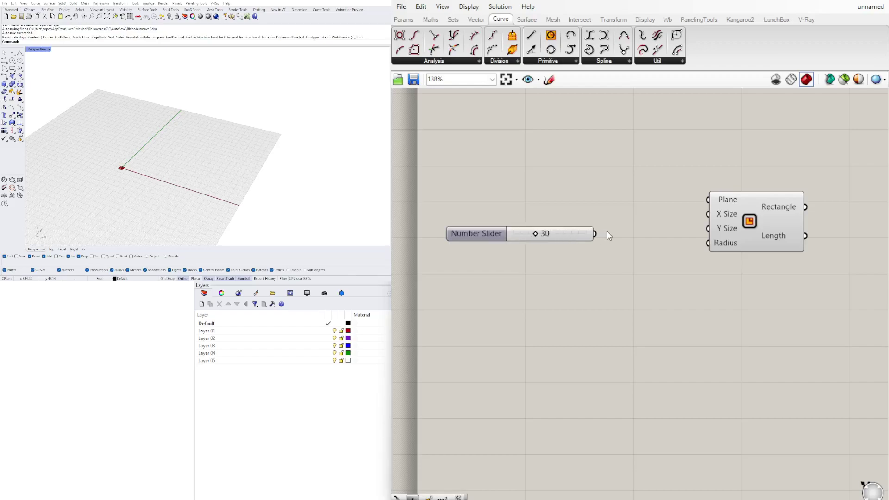
left_click_drag(594, 233, 705, 214)
left_click_drag(595, 233, 708, 228)
left_click_drag(486, 227, 561, 207)
scroll(131, 170, "up", 3)
right_click_drag(131, 170, 235, 146)
scroll(125, 185, "up", 4)
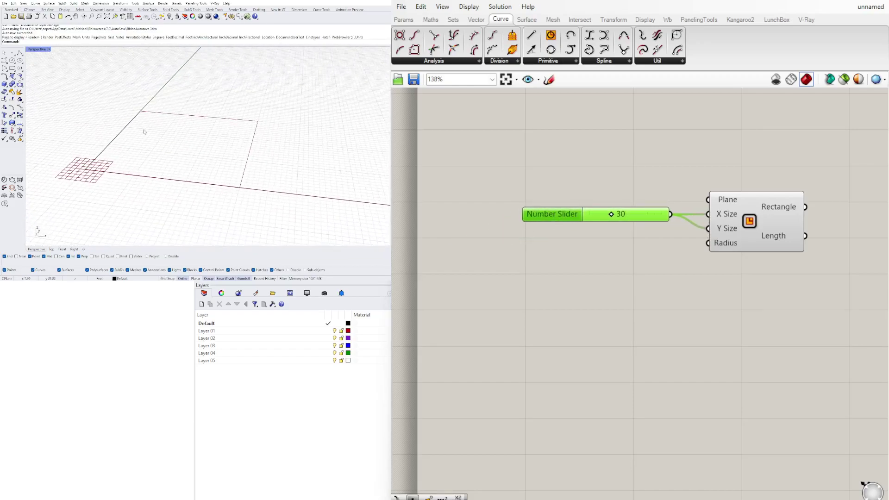
Add an Offset Curve component beyond the rectangle and connect the Rectangle output to its Curve input.
scroll(720, 206, "down", 3)
right_click_drag(755, 232, 632, 262)
scroll(609, 252, "up", 2)
left_click(608, 246)
left_click(718, 242)
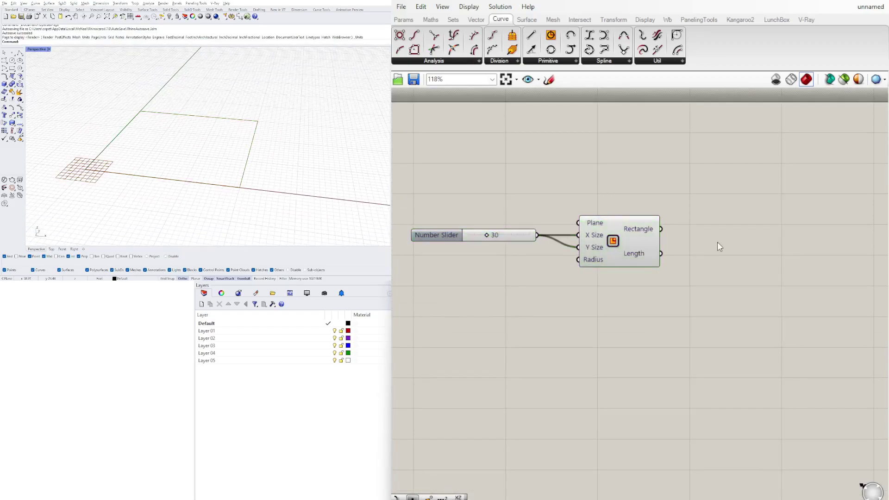
double_click(718, 243)
type("off")
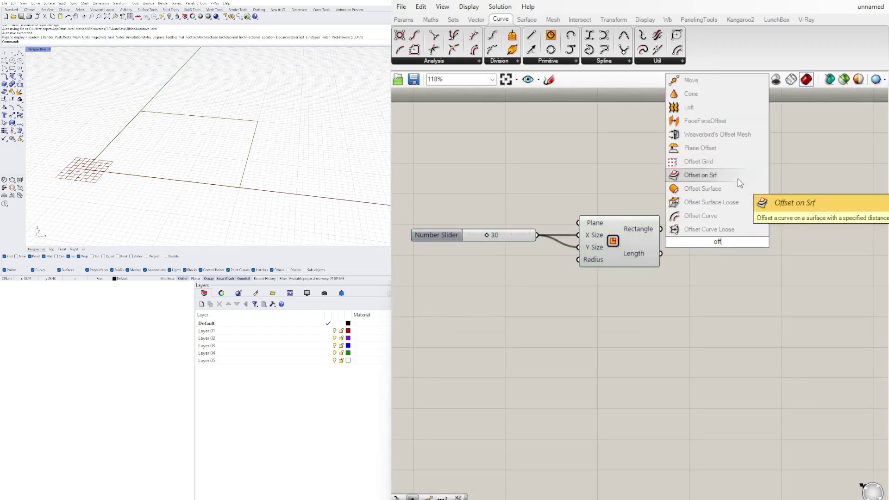
left_click(730, 218)
left_click_drag(710, 239, 787, 289)
left_click(697, 264)
left_click_drag(658, 230, 754, 272)
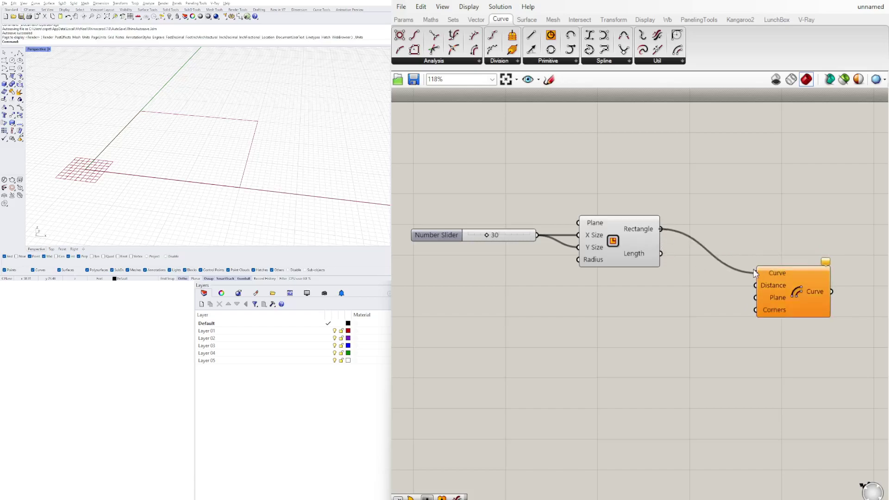
left_click(787, 288)
Add a Negative component and connect its Result to the Distance input of the Offset Curve component.
double_click(653, 297)
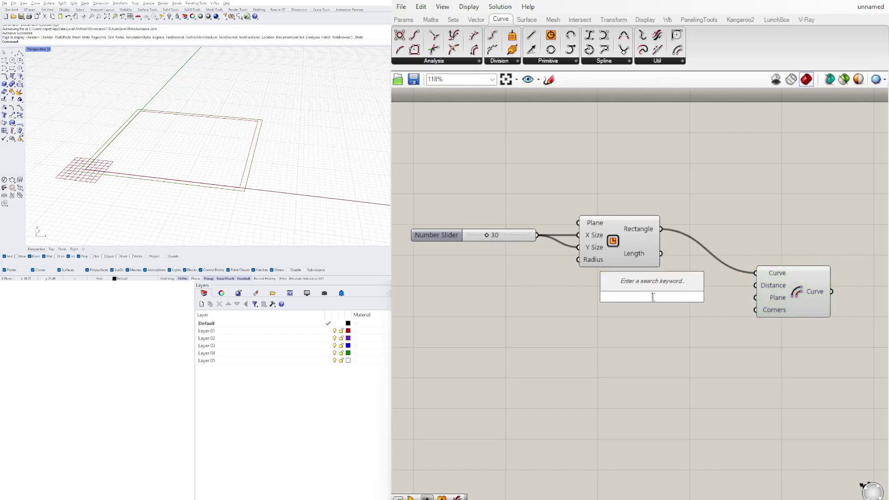
type("negative")
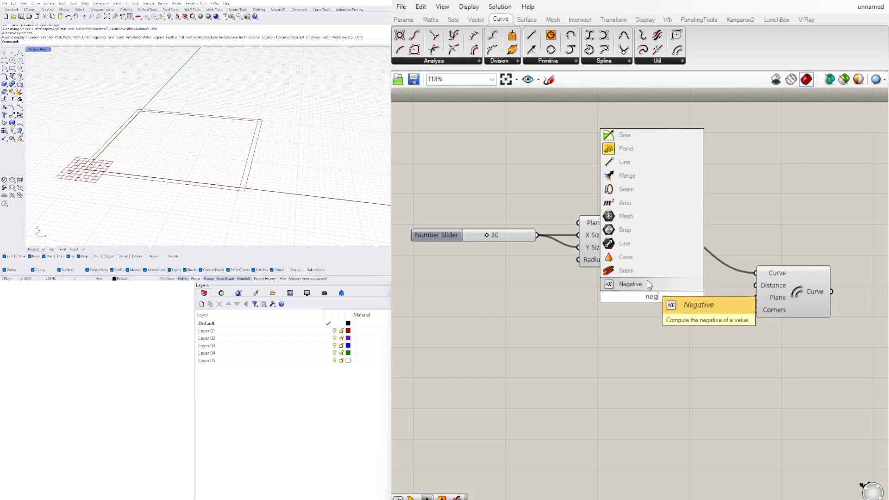
key("Return")
left_click_drag(687, 296, 756, 285)
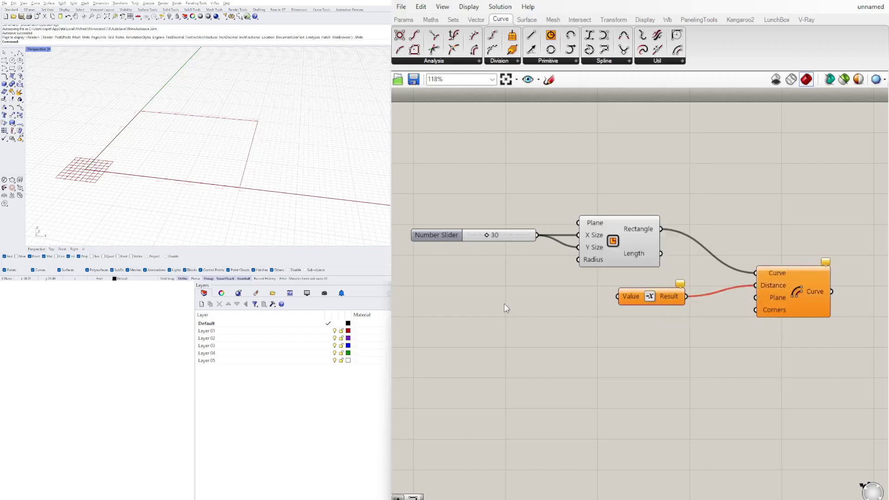
Add a second number slider set to 5.5 and place it below the 30 slider.
right_click_drag(506, 304, 595, 302)
double_click(598, 299)
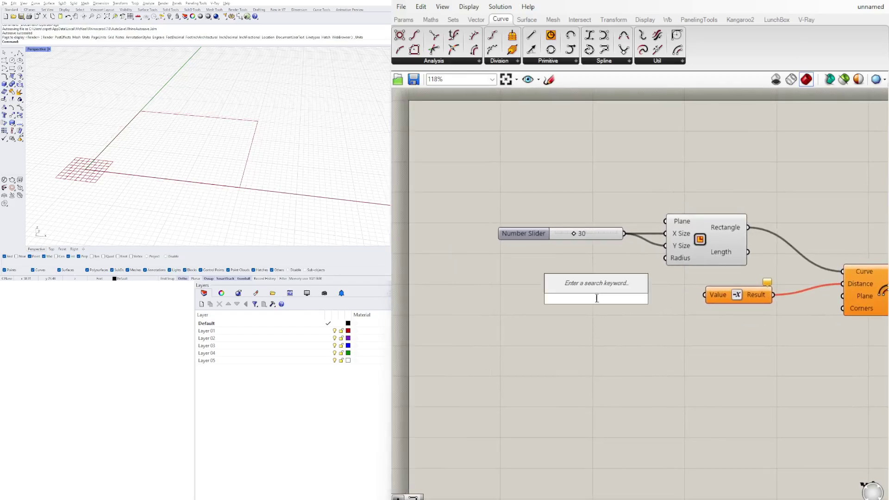
type("3")
key("BackSpace")
type("5.5")
key("Return")
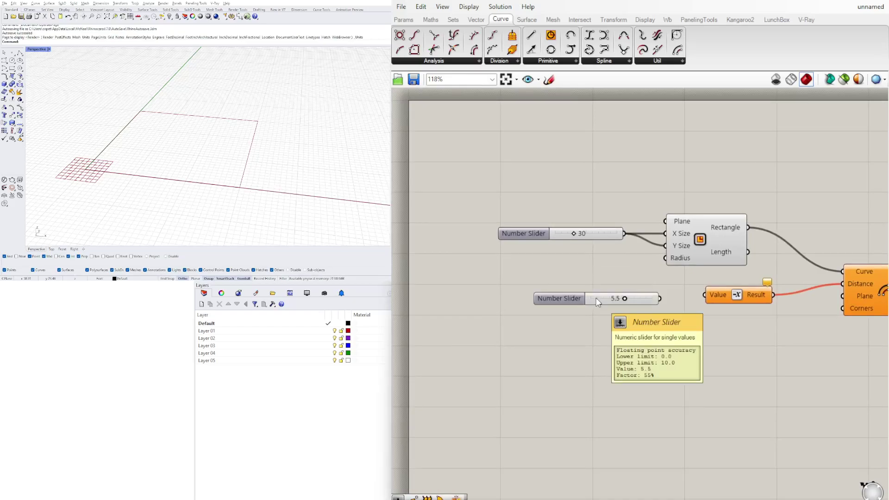
left_click_drag(560, 298, 522, 294)
Insert a Division by 12 between the 5.5 slider and the Negative component, wiring the slider to A and the Result to Value.
scroll(657, 304, "up", 3)
double_click(639, 294)
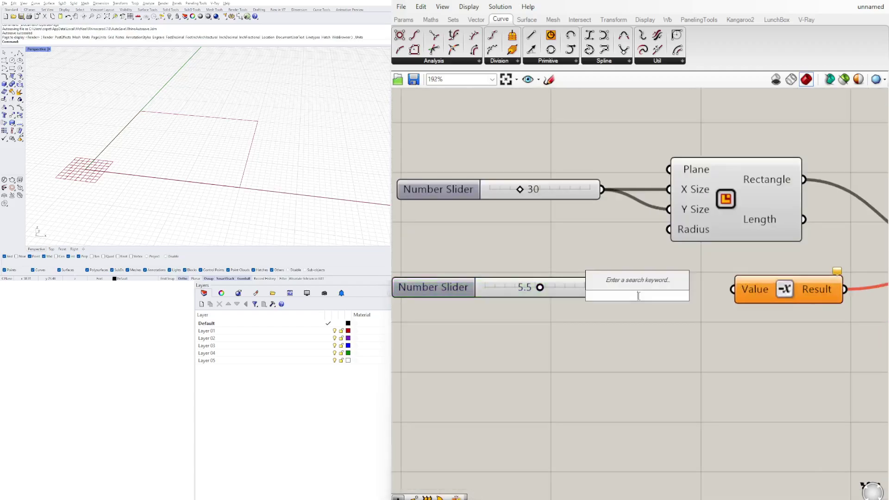
type("/")
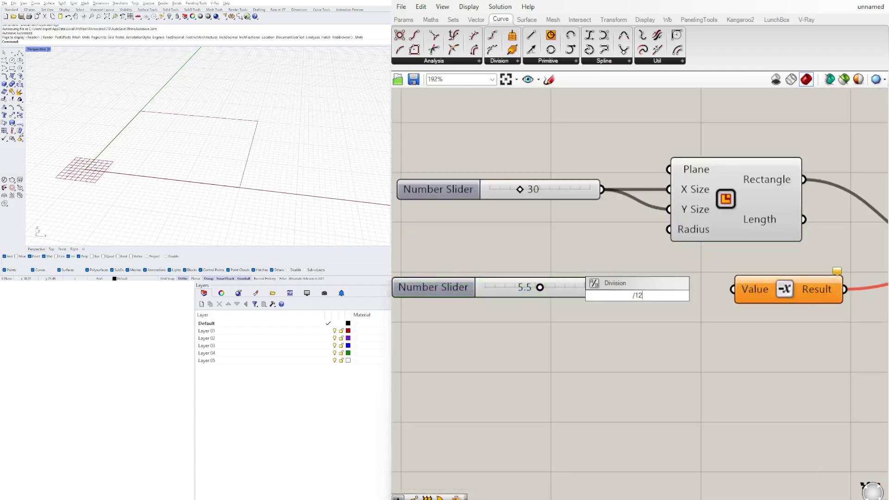
type("12")
key("Return")
left_click_drag(623, 307, 648, 308)
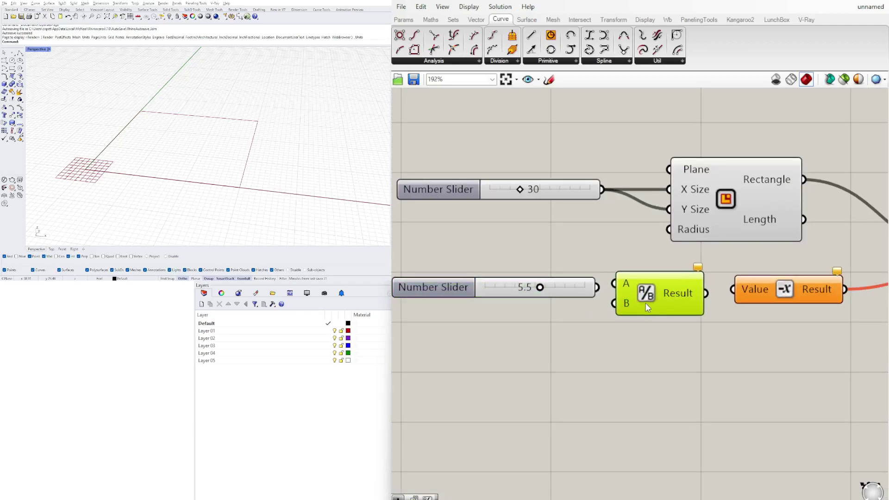
left_click_drag(598, 288, 653, 303)
left_click_drag(707, 297, 745, 294)
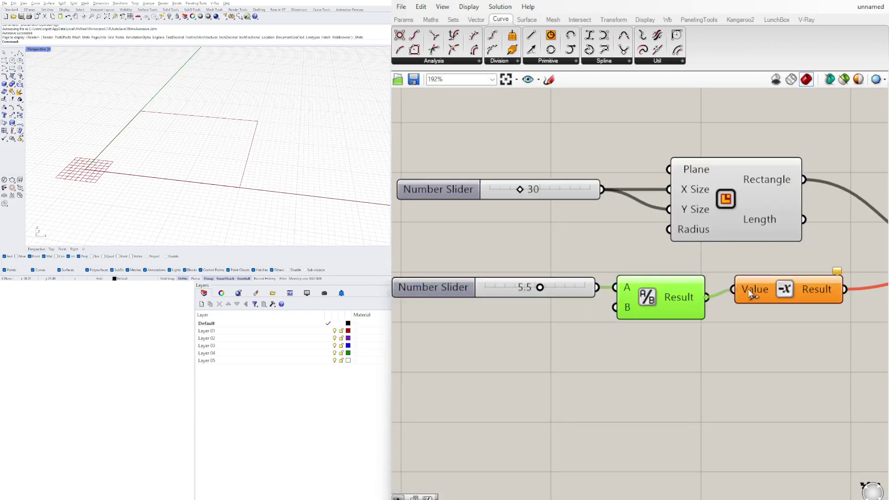
scroll(783, 295, "down", 3)
right_click_drag(780, 295, 695, 299)
scroll(692, 300, "up", 1)
left_click(692, 299)
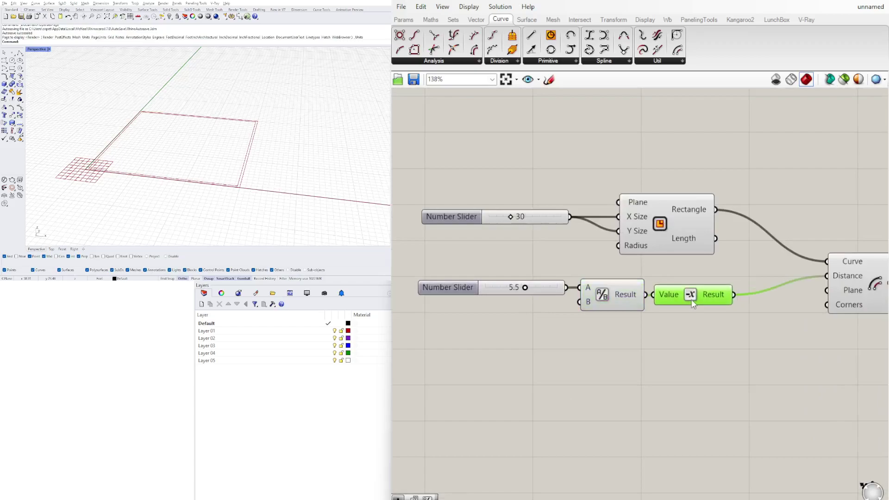
Rename the 5.5 slider as WALL THICKNESS.
scroll(556, 296, "down", 1)
scroll(510, 299, "up", 2)
right_click(495, 302)
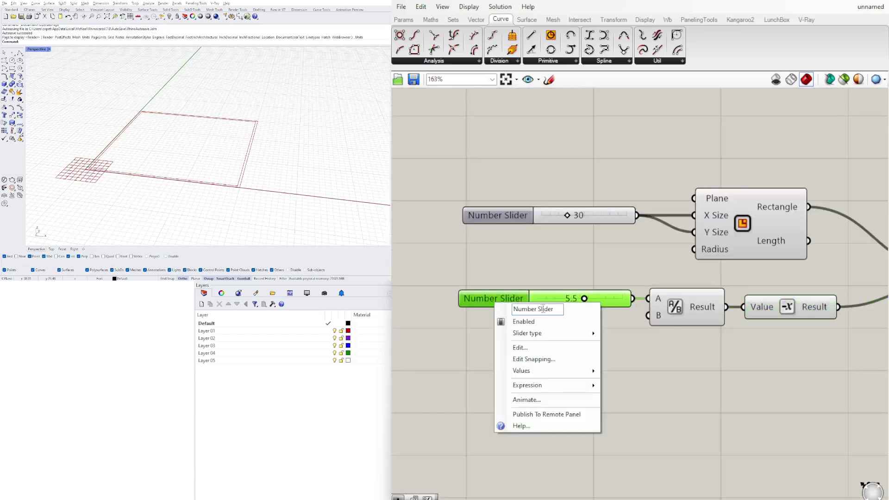
key("ctrl+a")
type("wall thi")
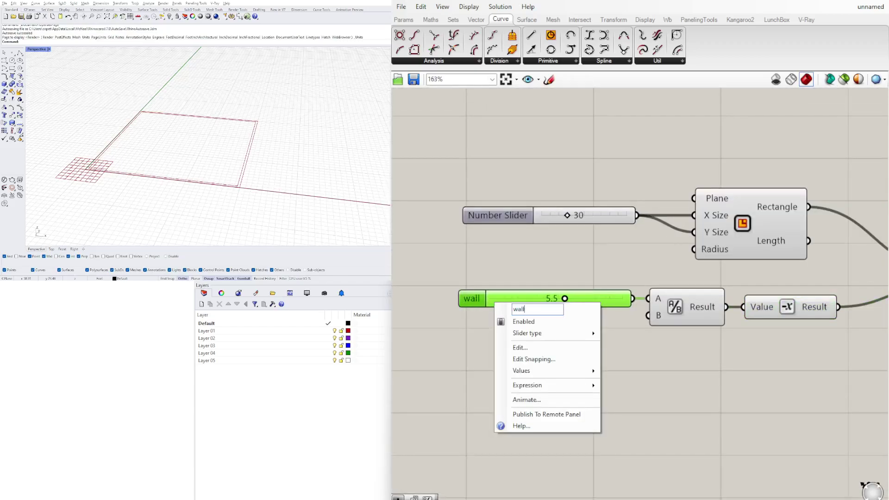
key("BackSpace")
key("BackSpace")
key("BackSpace")
key("BackSpace")
key("BackSpace")
key("BackSpace")
key("BackSpace")
key("BackSpace")
type("WALL THICKNESS")
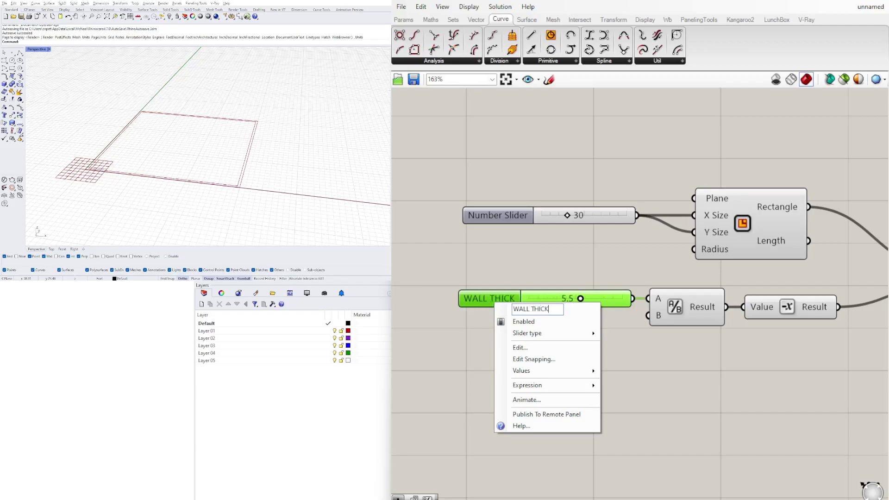
key("Return")
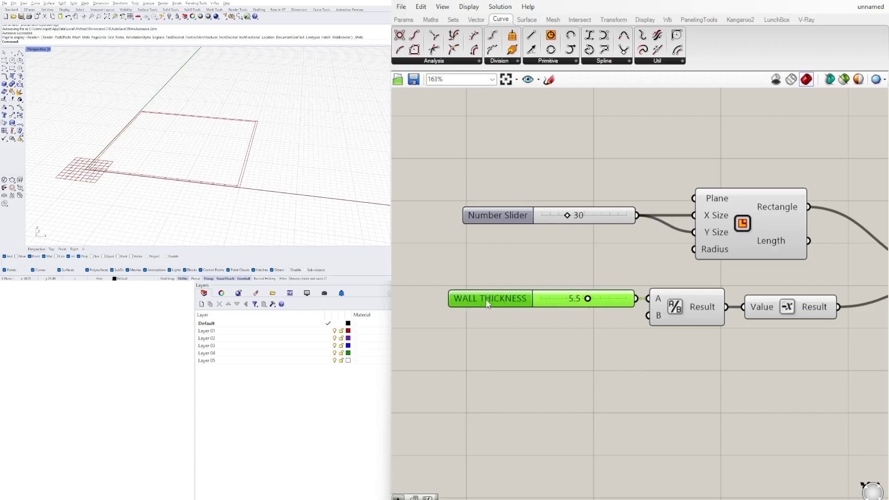
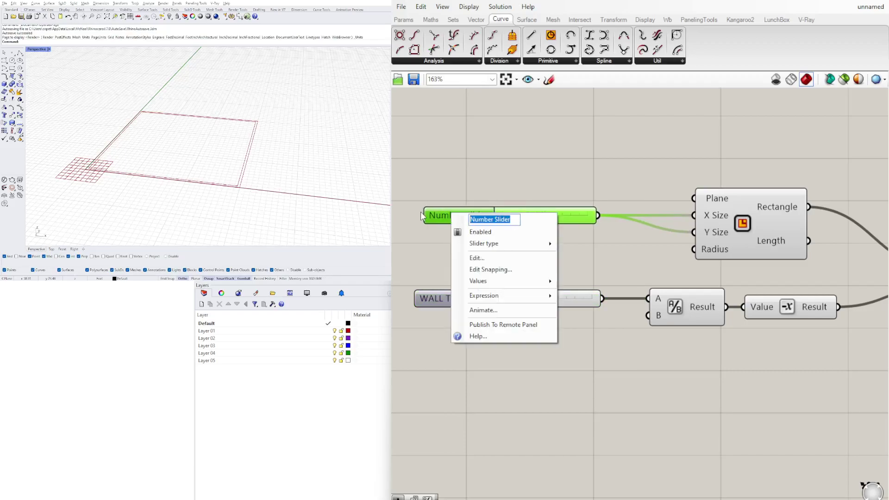
Rename the 30 slider as BUILDING SIZE.
type("BUILDING SIZ")
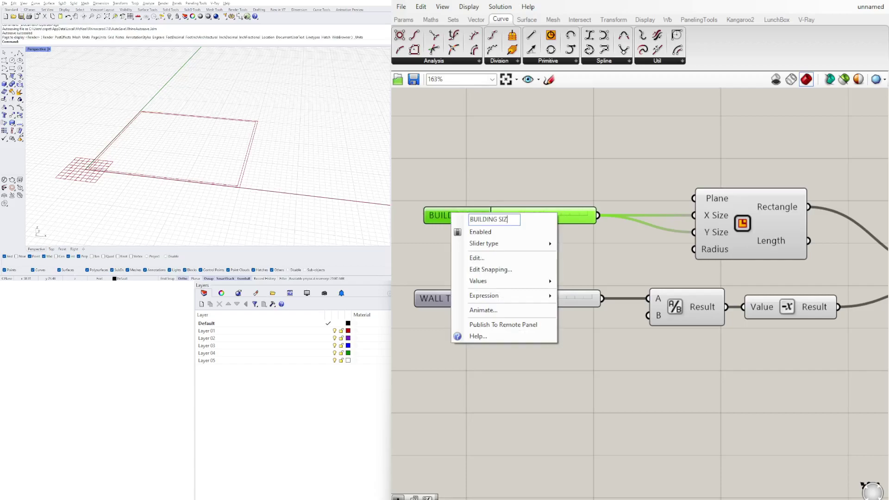
type("E")
key("Return")
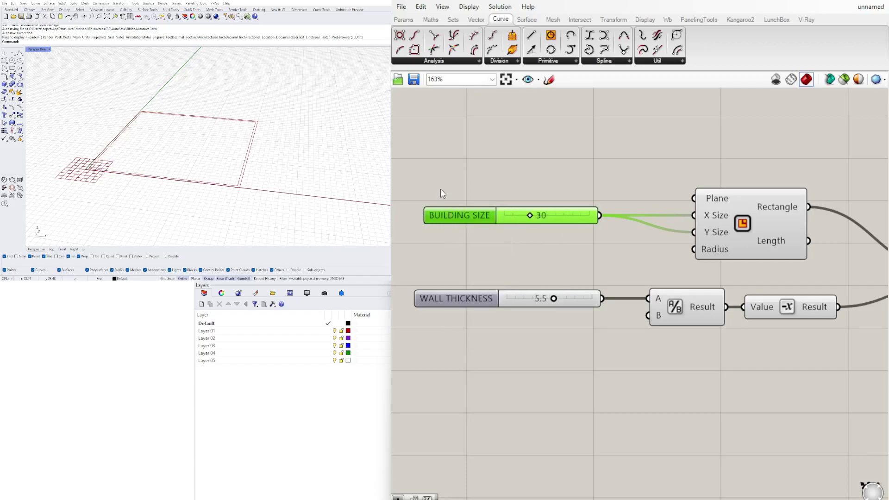
Move the Offset Curve component closer to the Negative component so the two line up.
scroll(475, 205, "down", 2)
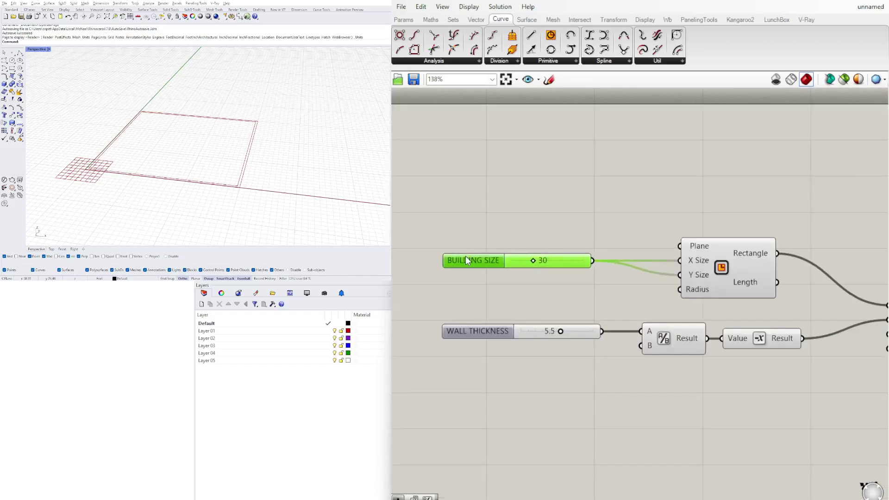
scroll(510, 232, "down", 4)
scroll(215, 162, "up", 3)
scroll(204, 144, "up", 4)
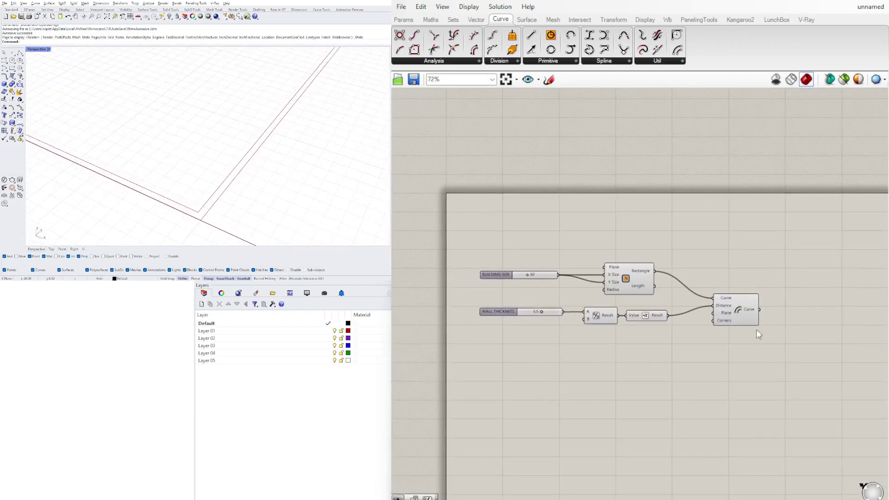
scroll(735, 336, "up", 3)
left_click_drag(722, 311, 692, 327)
left_click(785, 244)
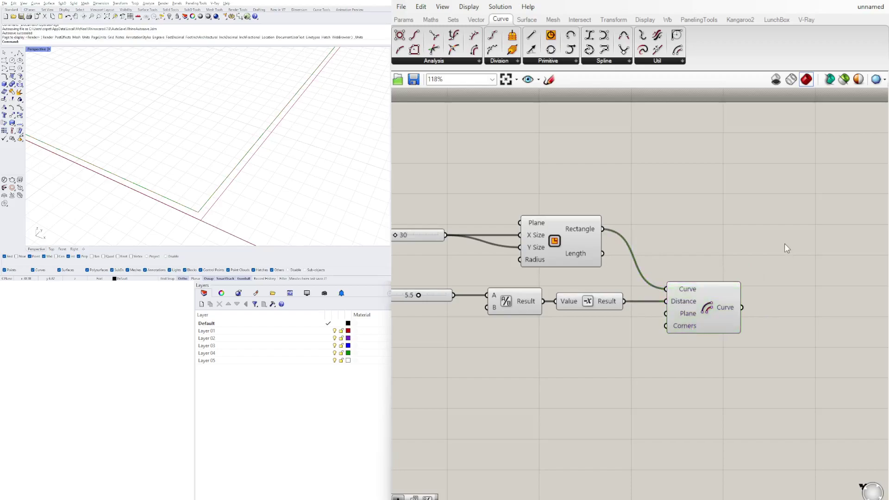
Add a Boundary Surfaces component and connect both the rectangle and the offset curve to its Edges input.
double_click(785, 244)
type("BOUND")
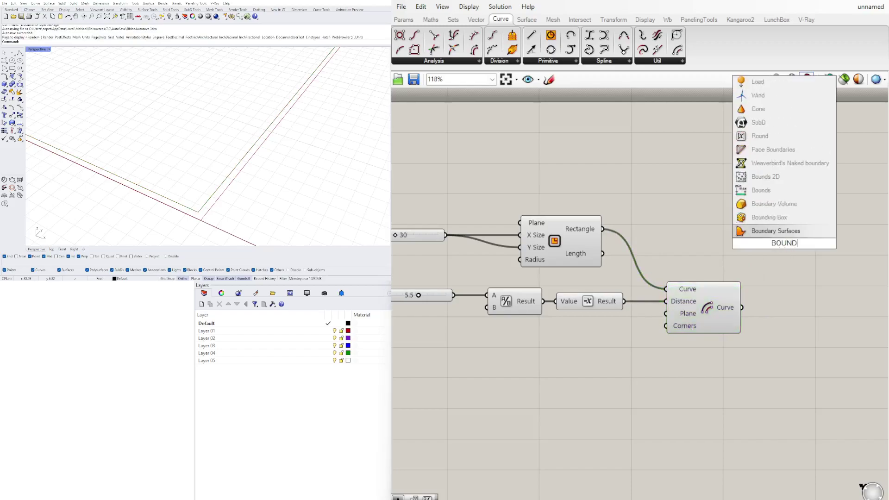
key("Return")
left_click_drag(763, 249, 830, 266)
left_click(613, 233)
left_click(580, 235)
left_click_drag(603, 229, 829, 260)
right_click_drag(759, 296, 691, 301)
left_click_drag(676, 312, 752, 266, "shift")
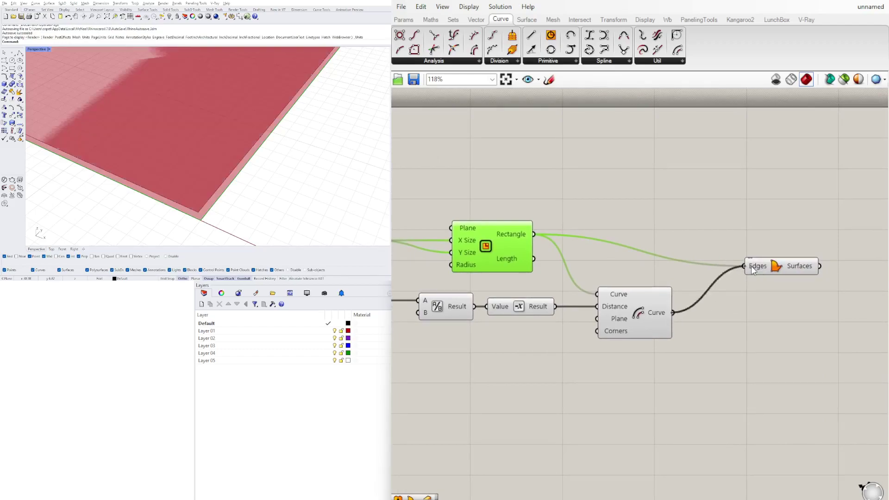
Flatten the Edges input of the Boundary Surfaces component and move the component closer to the Offset Curve.
right_click(756, 267)
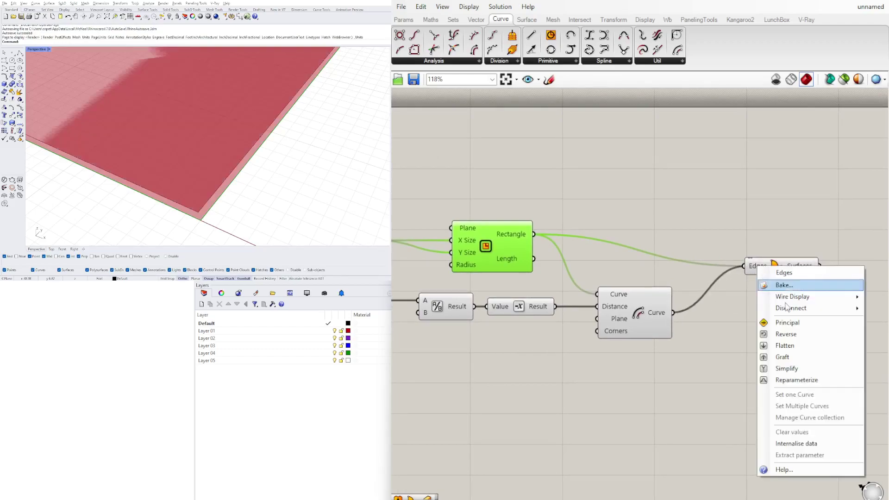
left_click(796, 345)
left_click(761, 280)
left_click_drag(761, 280, 759, 278)
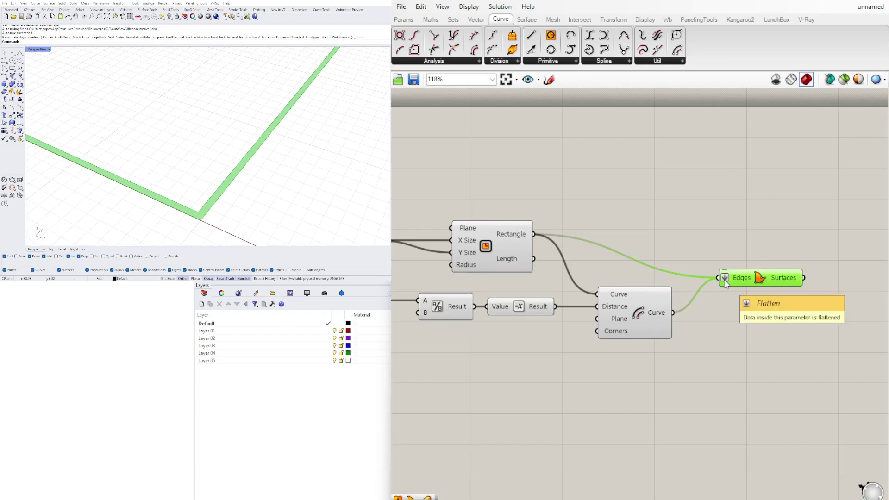
left_click_drag(778, 284, 756, 282)
left_click(790, 328)
scroll(237, 137, "down", 3)
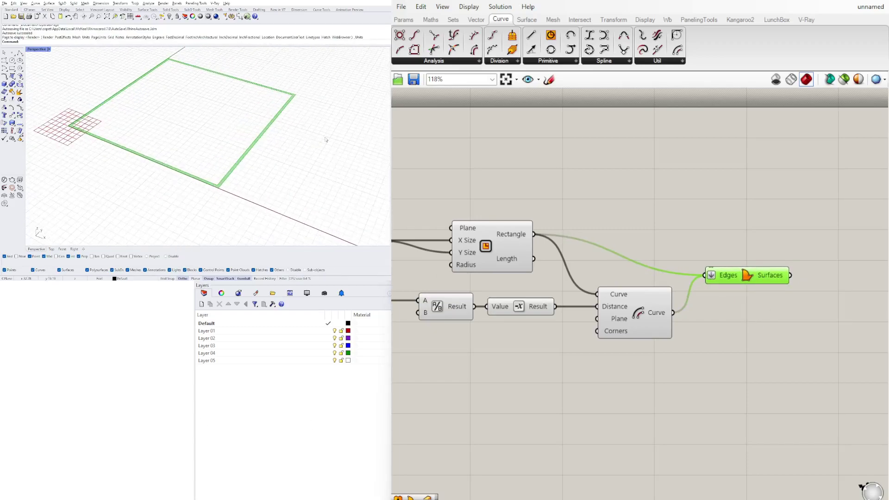
scroll(729, 282, "up", 1)
left_click(737, 307)
double_click(728, 307)
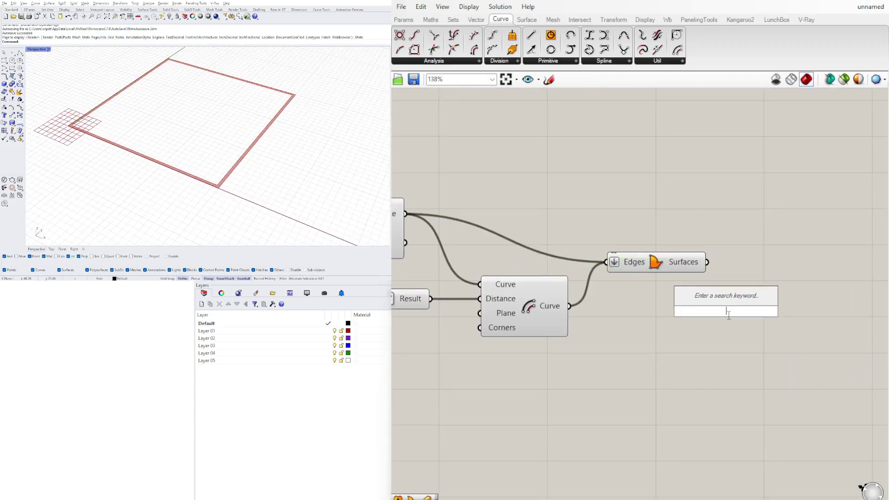
type("EXTR")
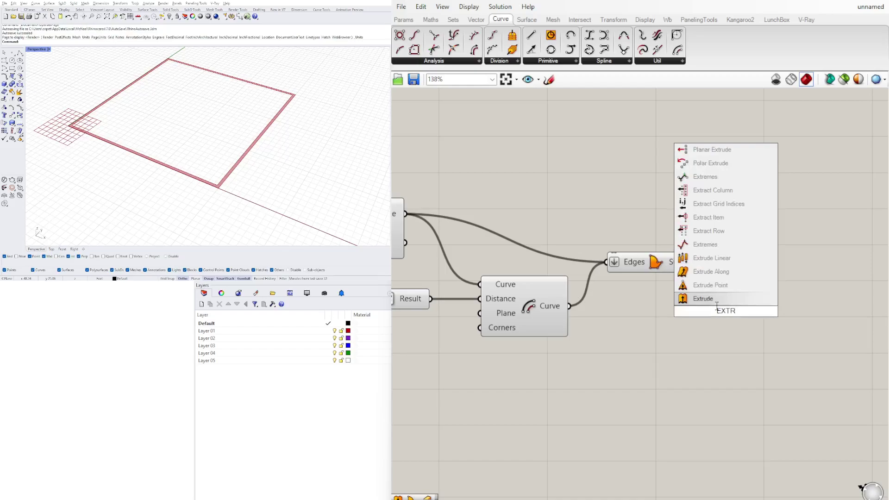
left_click(711, 285)
left_click(718, 311)
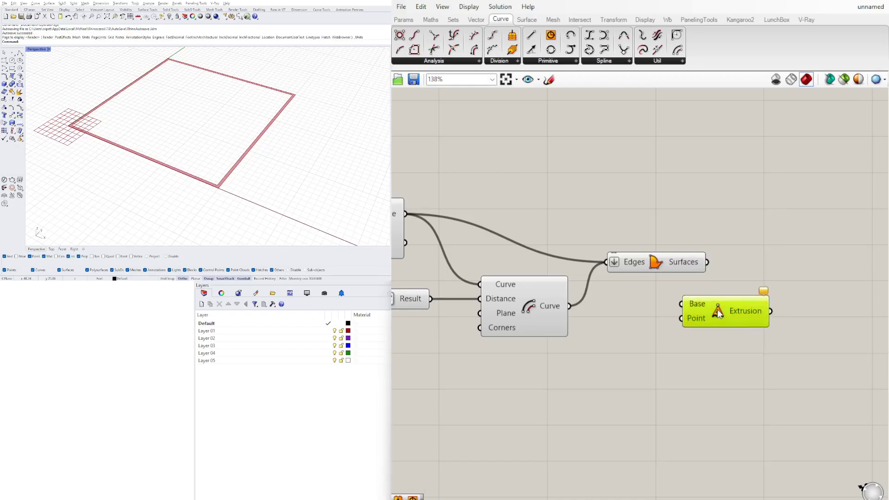
key("Delete")
Add an Extrude component beside Boundary Surfaces and connect the Surfaces output to its Base input.
double_click(717, 311)
type("EXTR")
left_click(714, 301)
left_click_drag(717, 312, 816, 309)
right_click_drag(781, 326, 684, 309)
left_click_drag(611, 245, 707, 315)
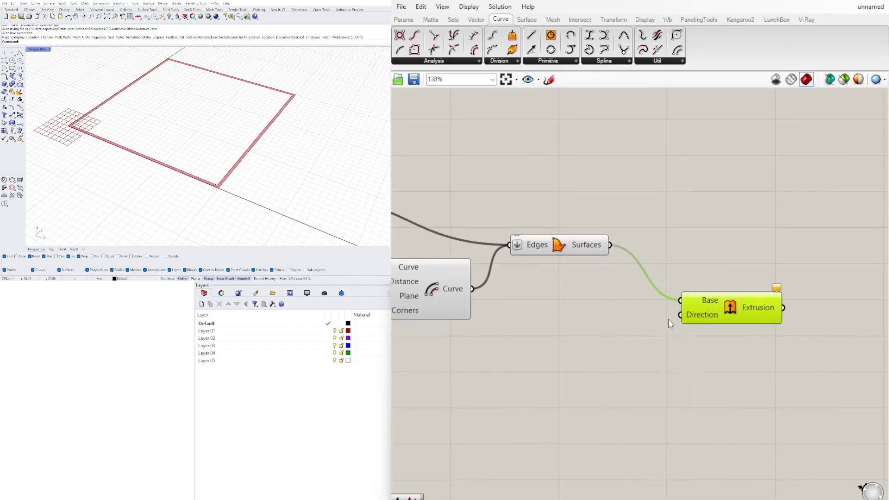
Add a Unit Z vector component and place it below the Boundary Surfaces component.
double_click(605, 332)
type("z")
left_click(584, 319)
left_click_drag(599, 323, 565, 341)
Add a number slider with the value 12 and place it in front of the Unit Z component.
right_click_drag(528, 366, 669, 355)
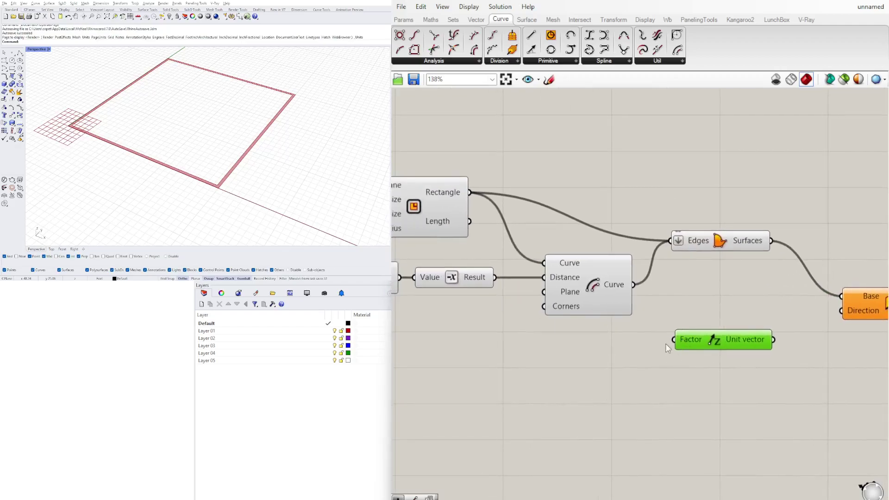
right_click_drag(531, 330, 648, 319)
scroll(600, 306, "down", 2)
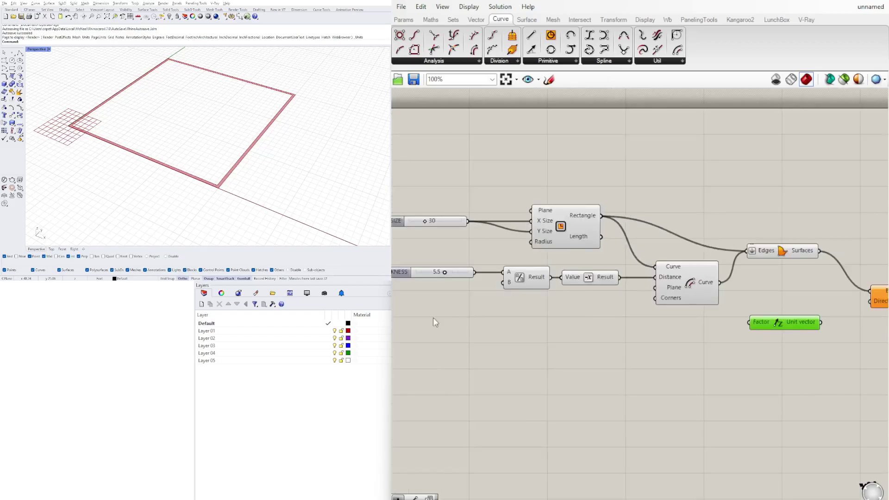
scroll(672, 326, "up", 2)
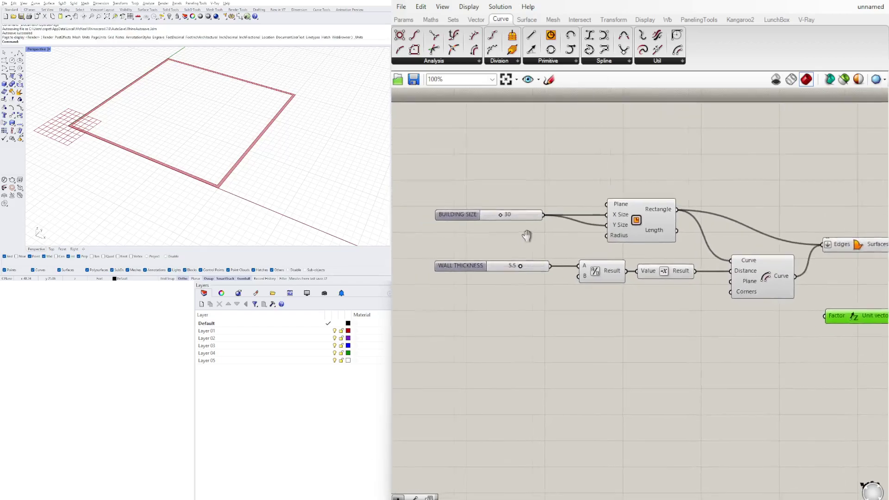
double_click(673, 328)
type("1")
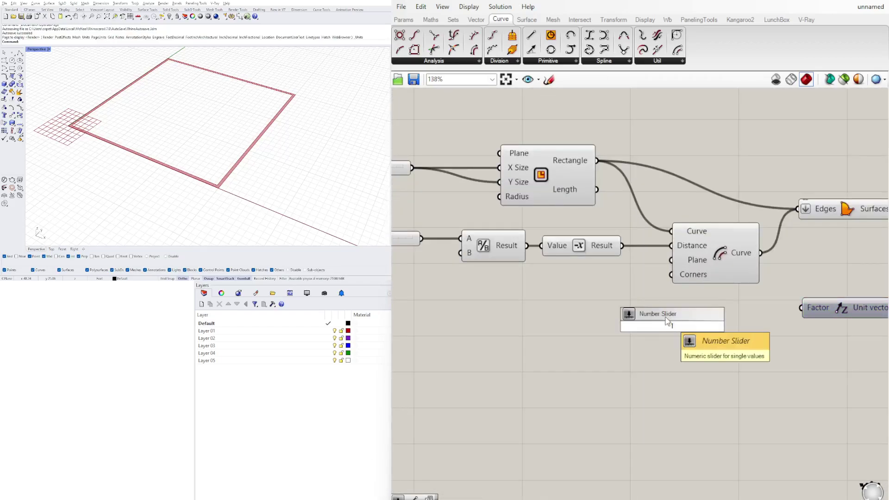
key("Return")
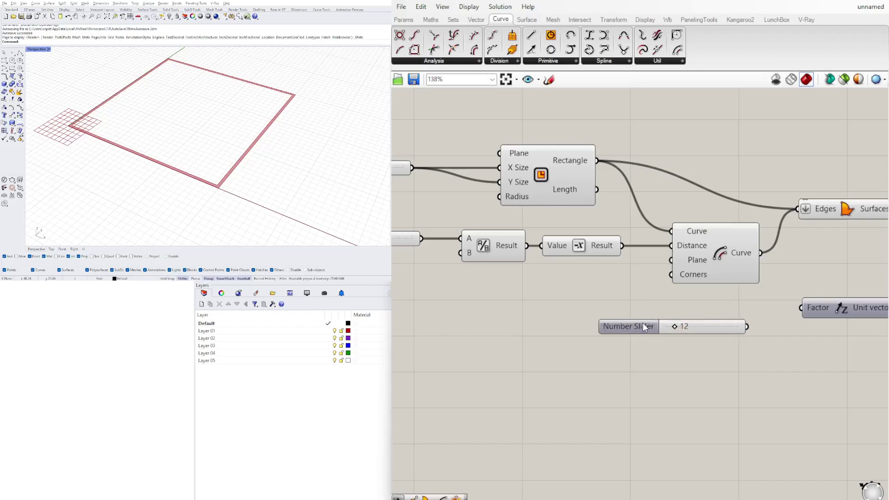
left_click_drag(645, 326, 638, 314)
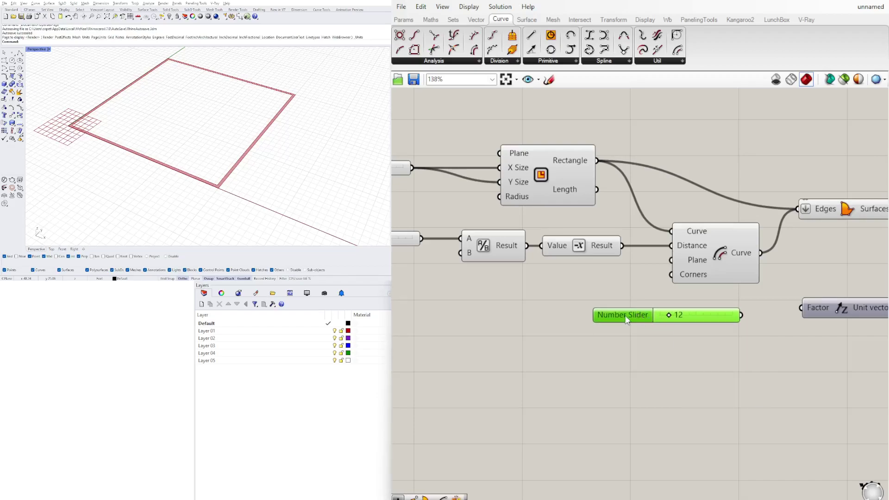
Set the new slider's maximum to 20 and connect the slider to the Unit Z Factor input.
double_click(626, 317)
key("Escape")
double_click(632, 316)
double_click(663, 345)
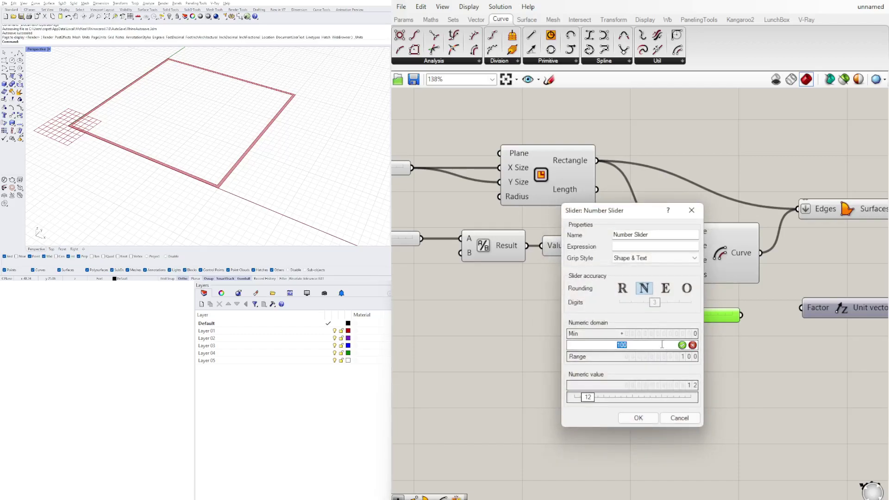
type("20")
left_click(644, 418)
left_click_drag(743, 320, 806, 310)
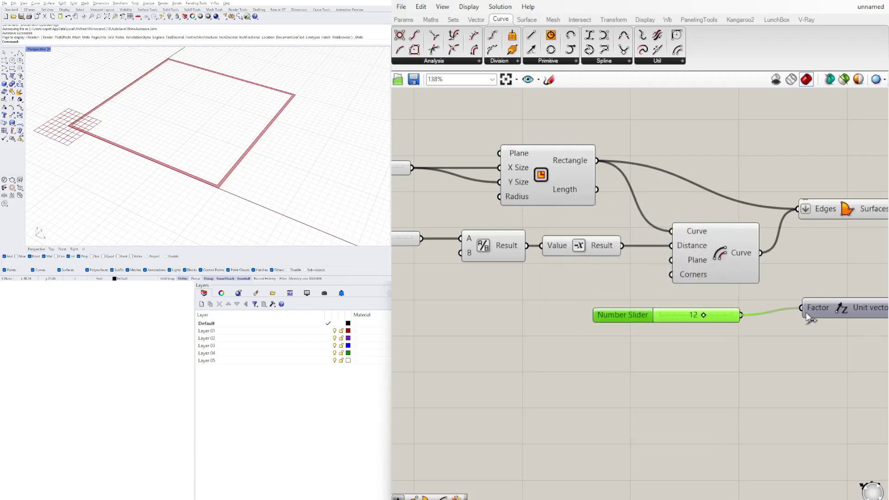
Move the slider closer to Unit Z and connect the Unit vector output to the Extrude component's Direction input.
left_click_drag(630, 316, 664, 307)
right_click_drag(862, 331, 596, 337)
left_click_drag(637, 315, 704, 283)
left_click(733, 287)
scroll(717, 403, "left", 3)
Rename the slider feeding the Unit Z component as WALL HEIGHT.
left_click(524, 321)
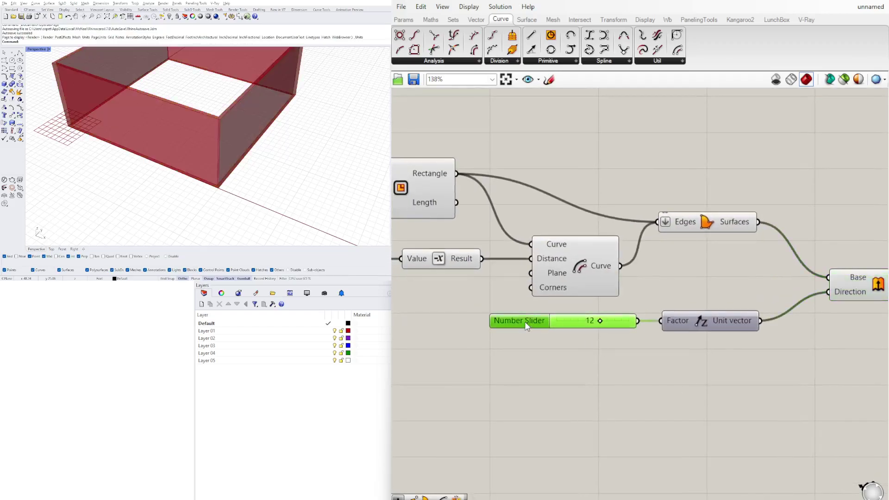
right_click(524, 321)
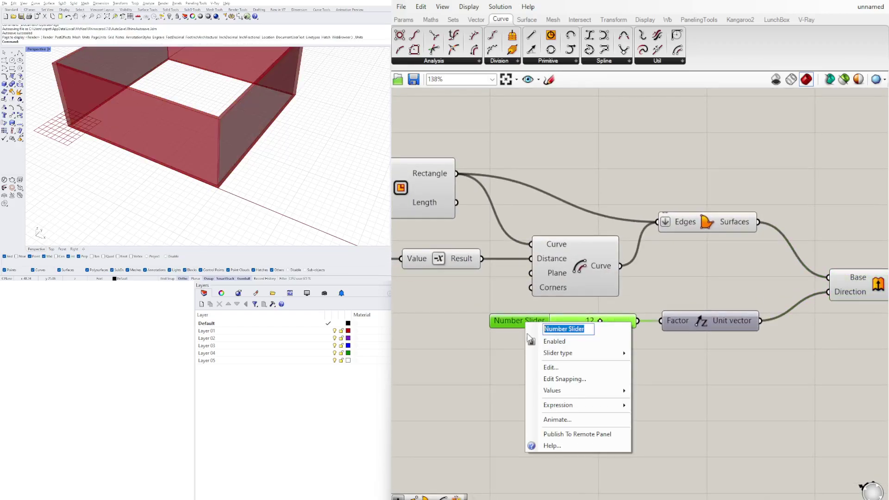
type("W")
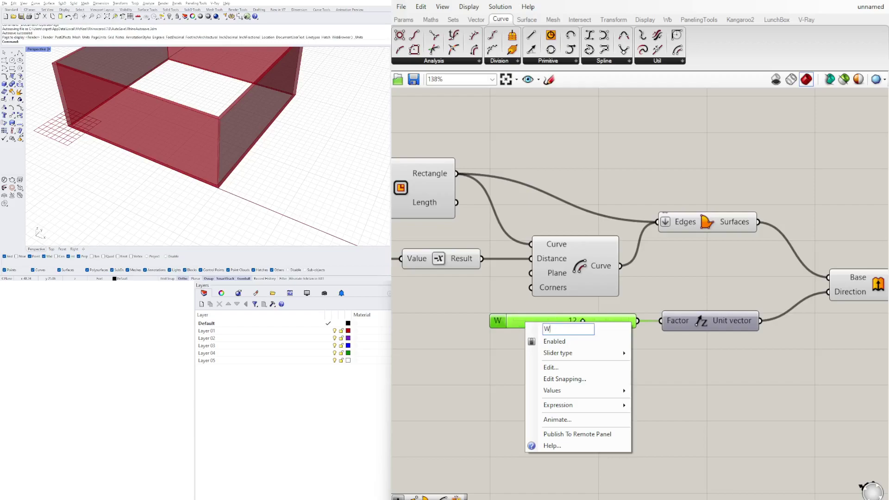
type("ALL HEIGHT")
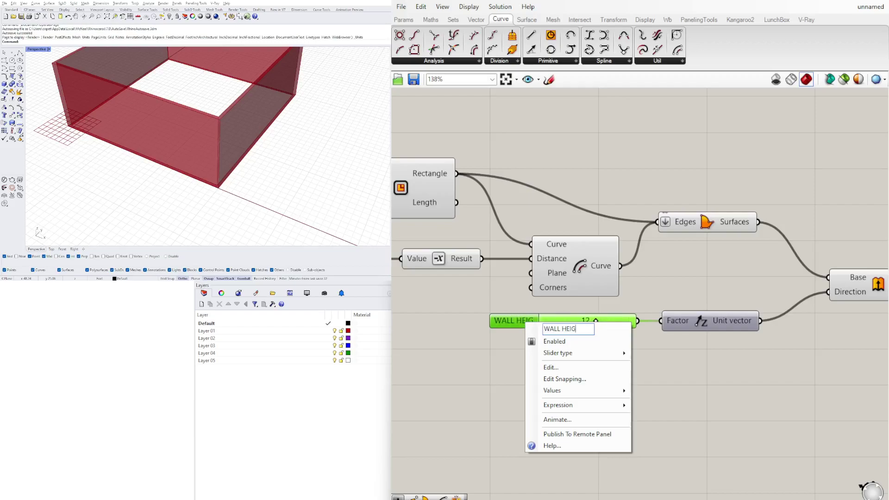
key("Return")
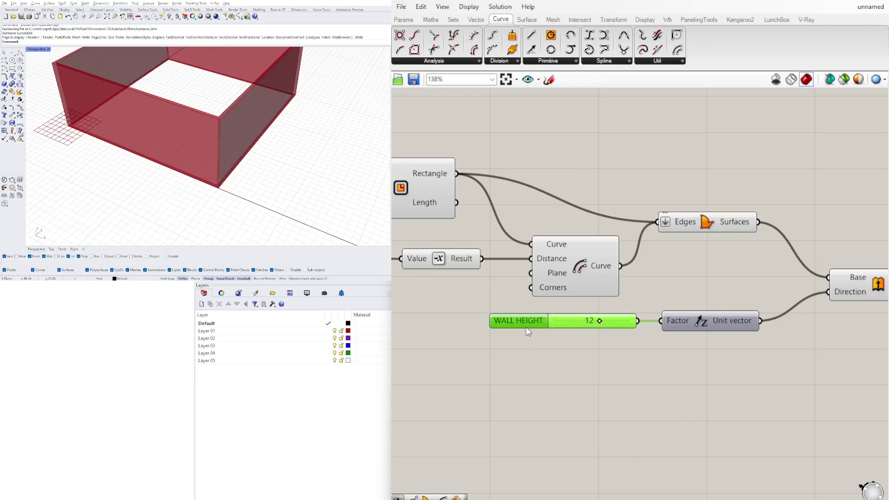
left_click(421, 353)
Spread out the definition by moving the BUILDING SIZE slider and Rectangle up and away from the wall thickness, offset and extrusion components.
scroll(239, 148, "down", 2)
right_click_drag(238, 148, 238, 157)
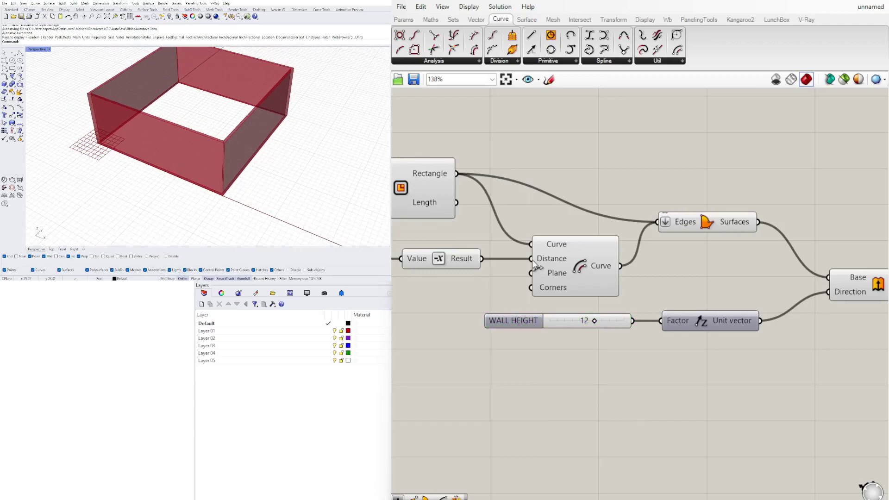
scroll(535, 260, "down", 5)
right_click_drag(569, 277, 623, 278)
scroll(574, 257, "down", 2)
right_click_drag(544, 250, 636, 249)
scroll(623, 193, "up", 3)
right_click_drag(624, 193, 671, 200)
scroll(671, 200, "down", 3)
left_click_drag(594, 160, 467, 204)
left_click_drag(584, 204, 567, 162)
left_click(729, 158)
left_click_drag(843, 342, 447, 210)
left_click_drag(668, 235, 698, 242)
left_click(723, 191)
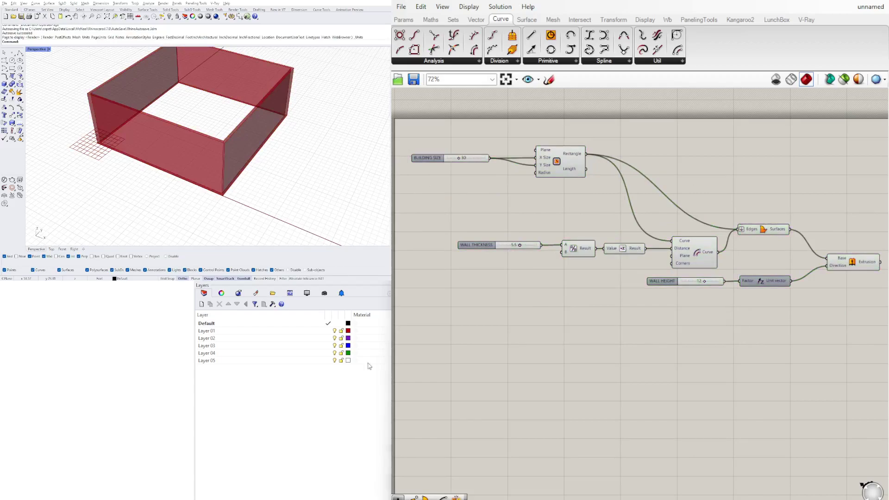
Insert a relay on the wire between the Rectangle and the Offset Curve's Curve input and move it slightly down.
mouse_move(274, 157)
right_mouse_down()
mouse_move(272, 143)
mouse_move(268, 165)
right_mouse_up()
scroll(271, 148, "down", 4)
scroll(269, 165, "up", 2)
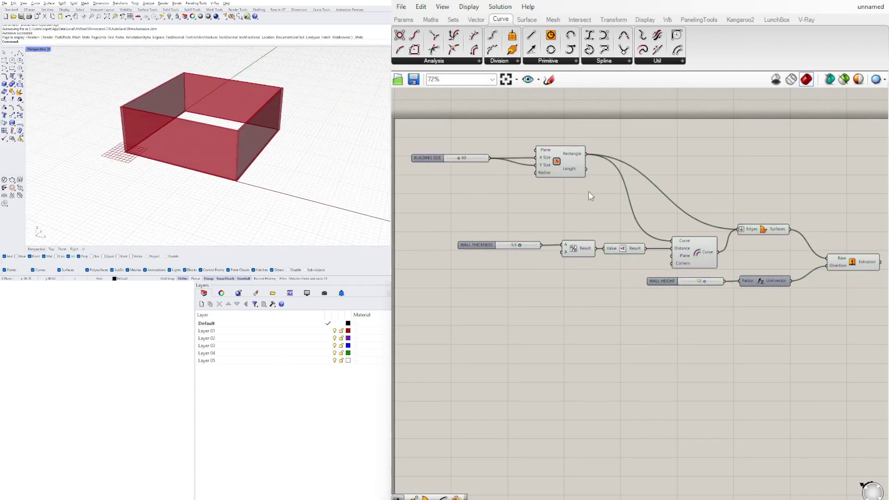
scroll(618, 191, "up", 2)
left_click(548, 149)
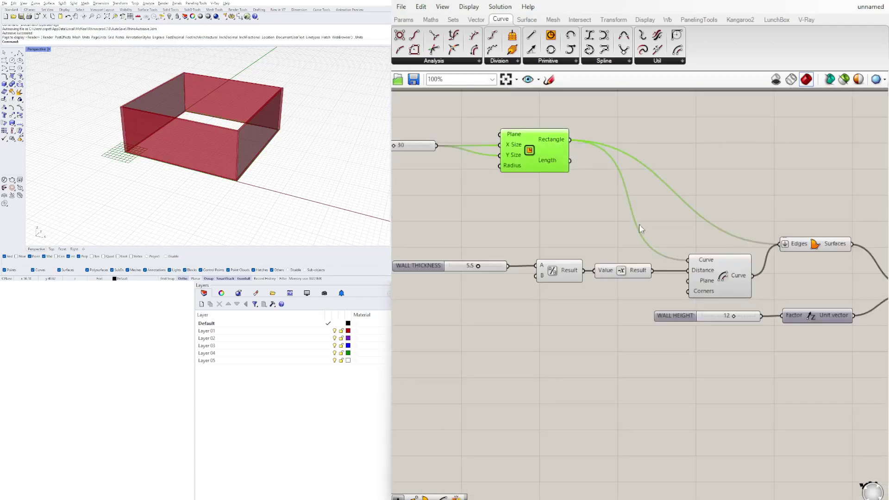
double_click(624, 182)
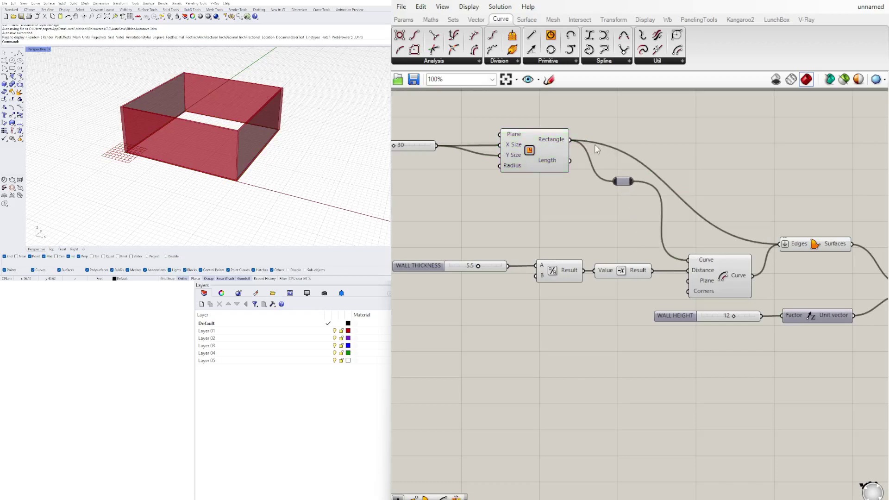
left_click(625, 182)
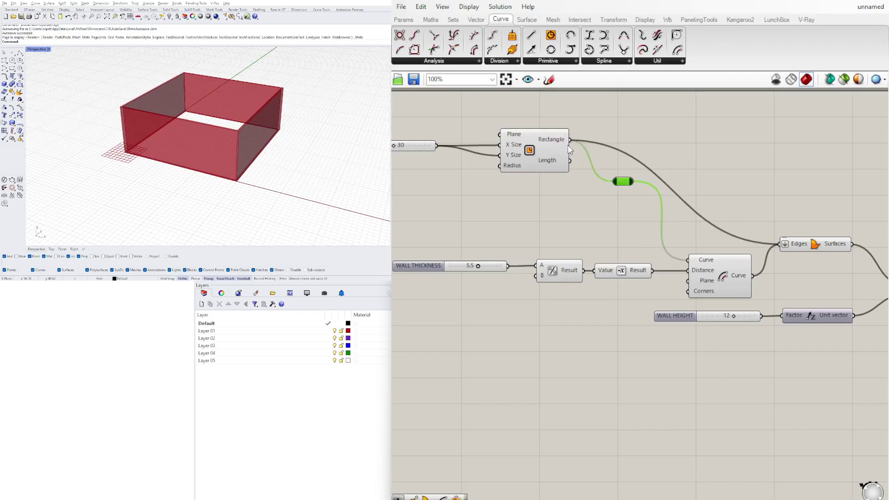
mouse_move(625, 186)
left_mouse_down()
mouse_move(631, 206)
mouse_move(774, 241)
mouse_move(625, 202)
left_mouse_up()
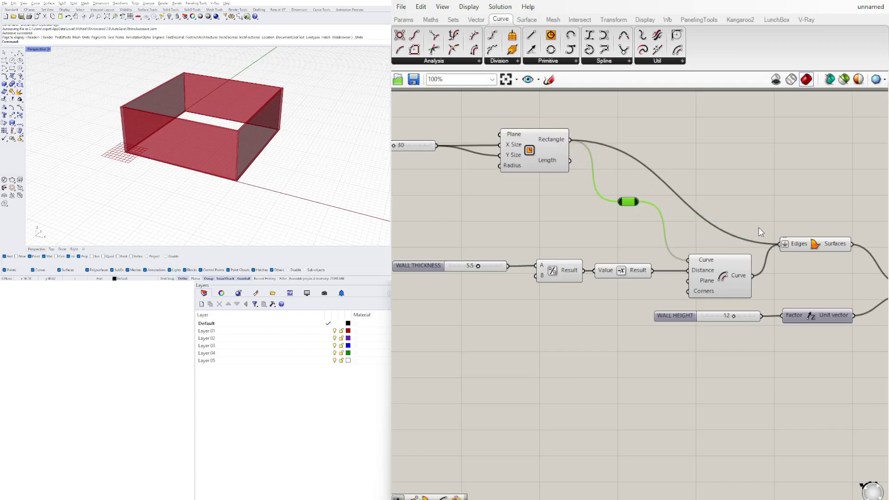
Insert a relay on the Rectangle-to-Edges wire, connect it to the Offset Curve's Curve input, and delete the earlier relay.
left_click_drag(783, 244, 571, 140)
double_click(643, 165)
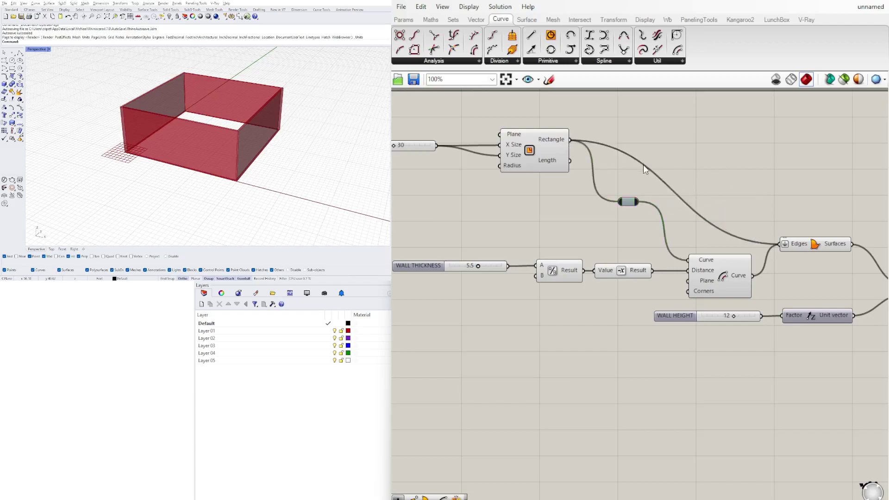
left_click(628, 202)
left_click_drag(653, 164, 688, 259)
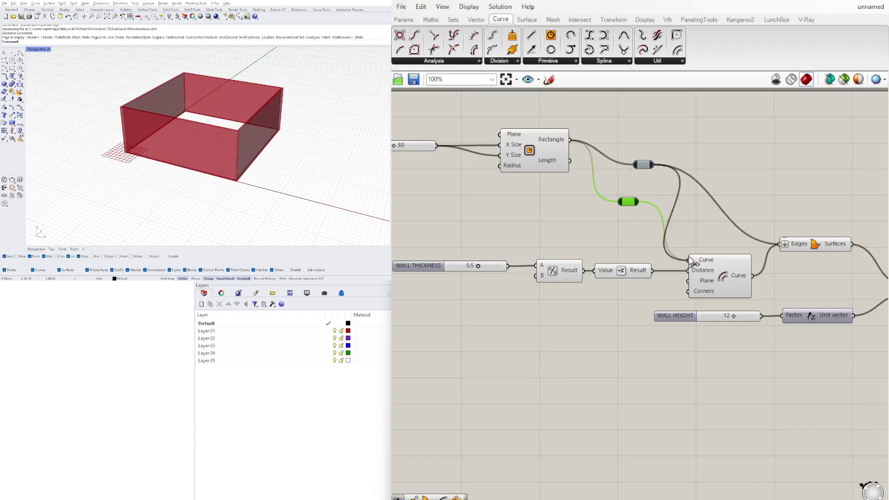
key("Delete")
left_click_drag(641, 168, 620, 191)
Add a Curve parameter below the BUILDING SIZE slider, between it and the WALL THICKNESS slider.
right_click_drag(618, 187, 744, 188)
left_click_drag(693, 210, 485, 129)
left_click(610, 219)
double_click(610, 219)
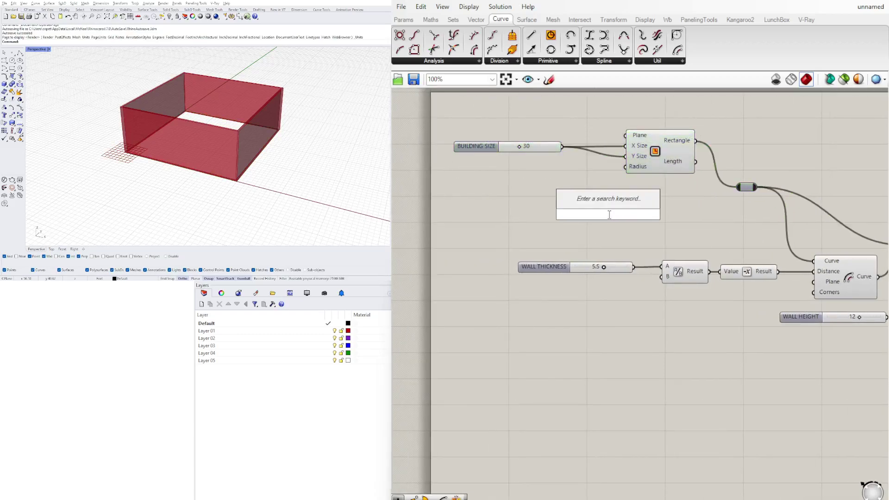
type("CUR")
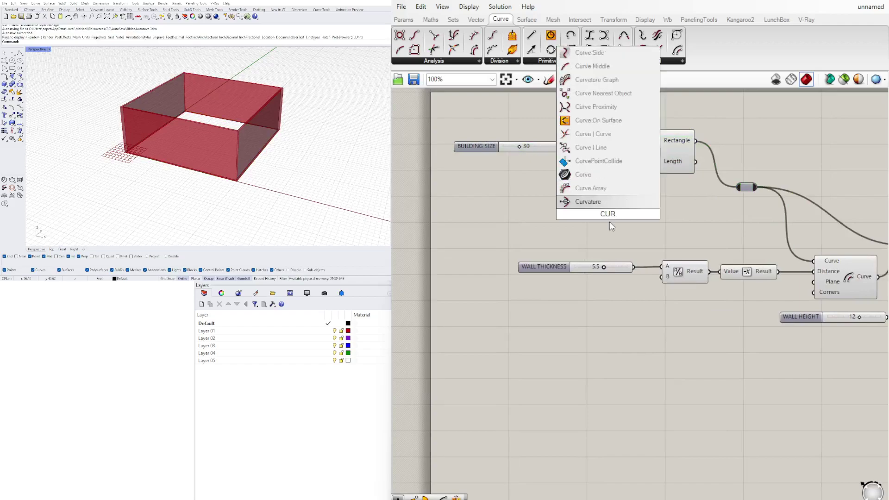
left_click(584, 176)
Draw a closed eight-corner T-shaped polyline footprint beside the extruded square walls in the Rhino perspective viewport.
right_click_drag(234, 124, 238, 135)
scroll(239, 136, "down", 2)
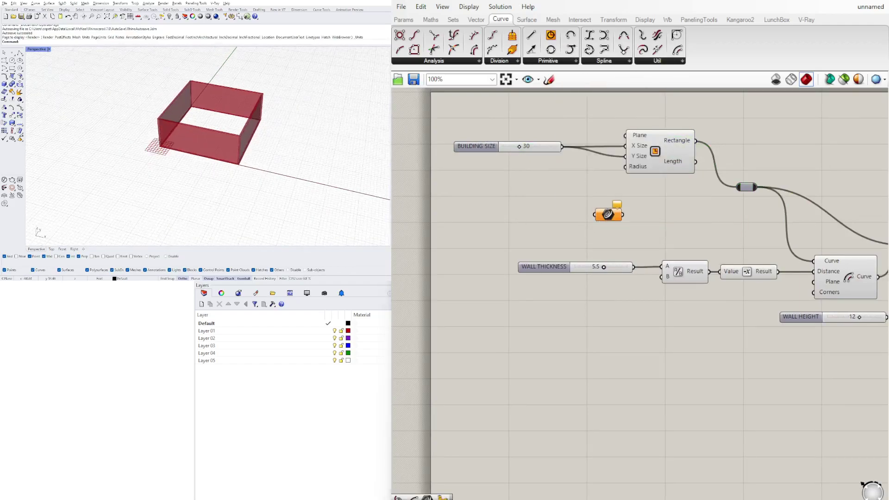
left_click(19, 53)
left_click(266, 153)
left_click(306, 161)
left_click(317, 128)
left_click(368, 137)
left_click(371, 104)
left_click(323, 96)
left_click(331, 70)
left_click(284, 63)
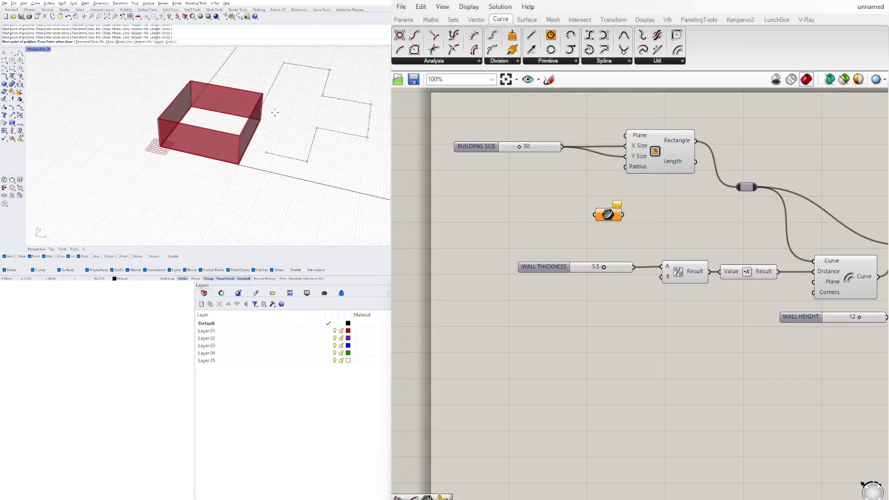
type("C")
key("Return")
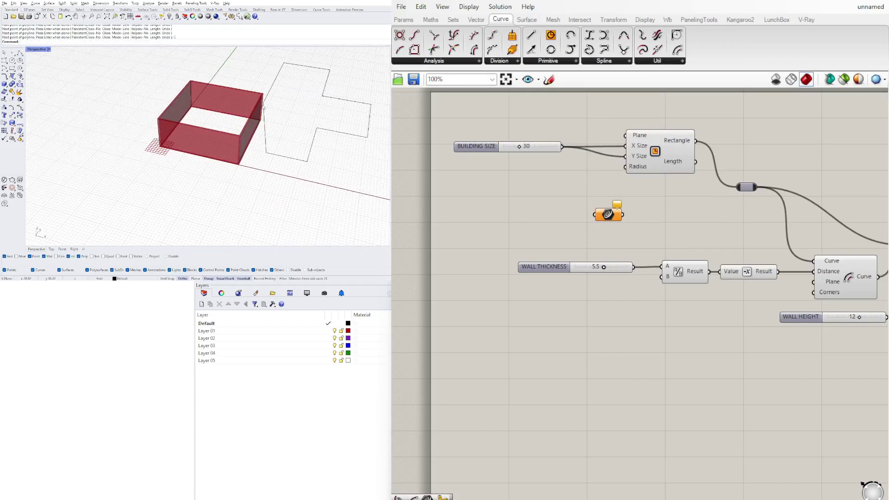
Assign the T-shaped polyline to the Curve parameter and connect the parameter to the relay in place of the Rectangle.
left_click(606, 217)
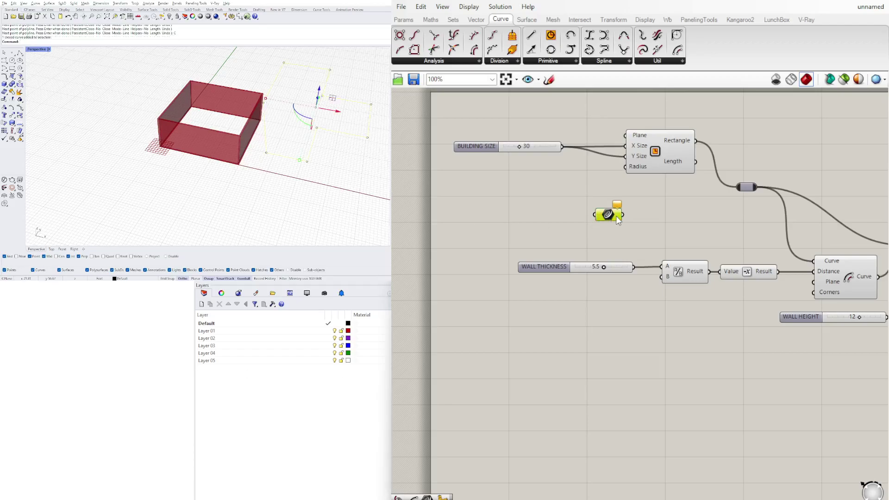
right_click(616, 216)
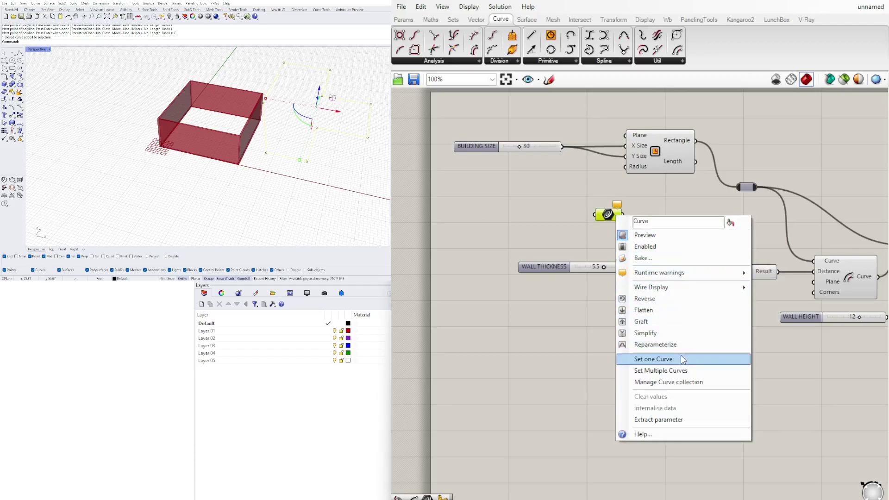
left_click(683, 360)
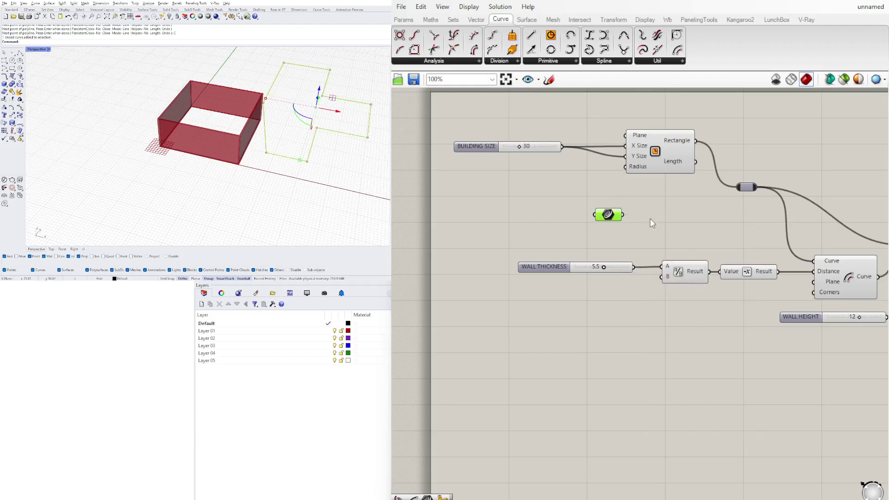
left_click_drag(623, 214, 737, 187)
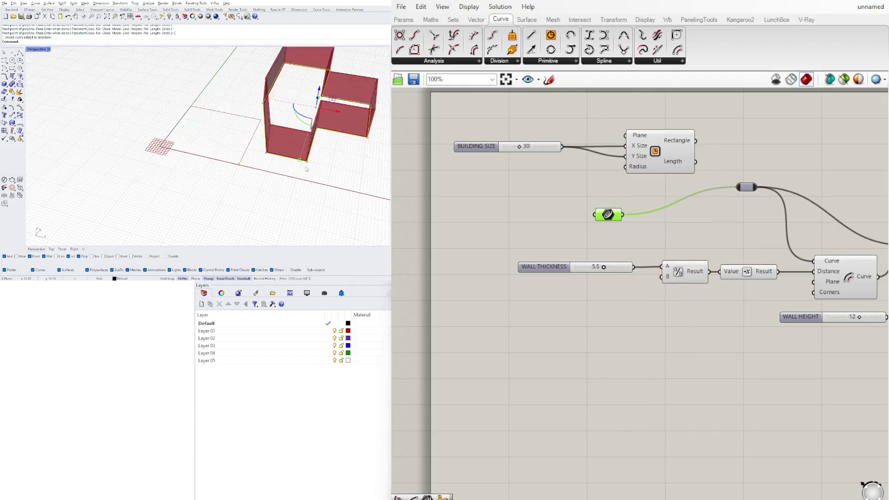
scroll(315, 145, "up", 5)
scroll(278, 146, "down", 3)
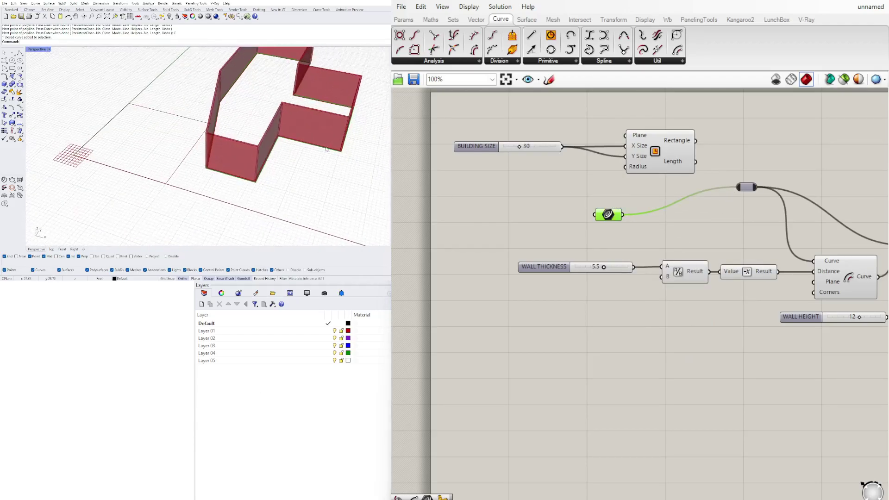
Move the relay slightly down and place the Curve parameter directly beside it, below the Rectangle component.
scroll(704, 216, "down", 3)
right_click_drag(739, 213, 640, 215)
scroll(640, 215, "up", 3)
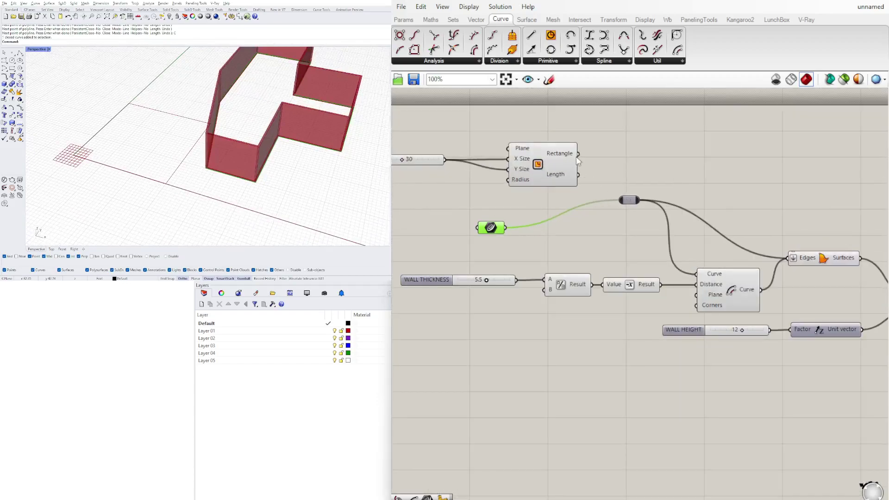
left_click_drag(635, 199, 644, 222)
left_click_drag(503, 228, 596, 223)
left_click(642, 223)
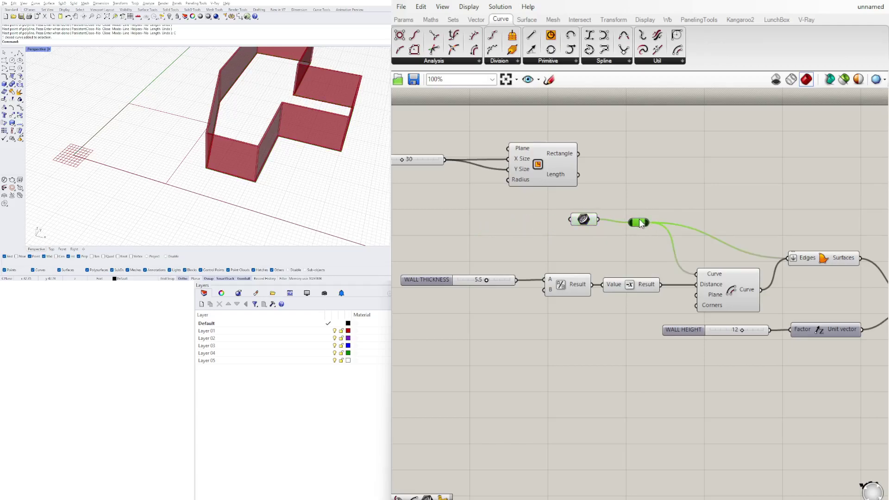
Delete the T-shaped polyline and its Curve parameter, and reconnect the Rectangle output to the relay.
left_click(232, 174)
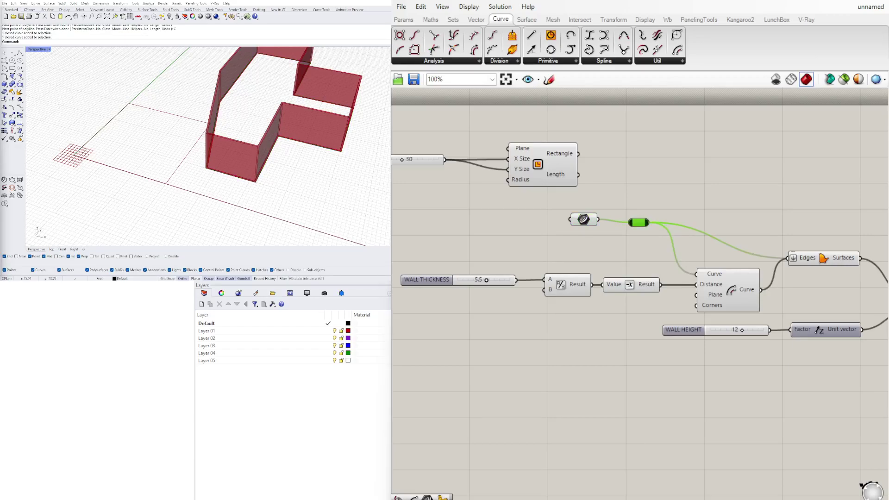
scroll(299, 180, "down", 3)
right_click_drag(294, 181, 301, 171)
left_click(278, 148)
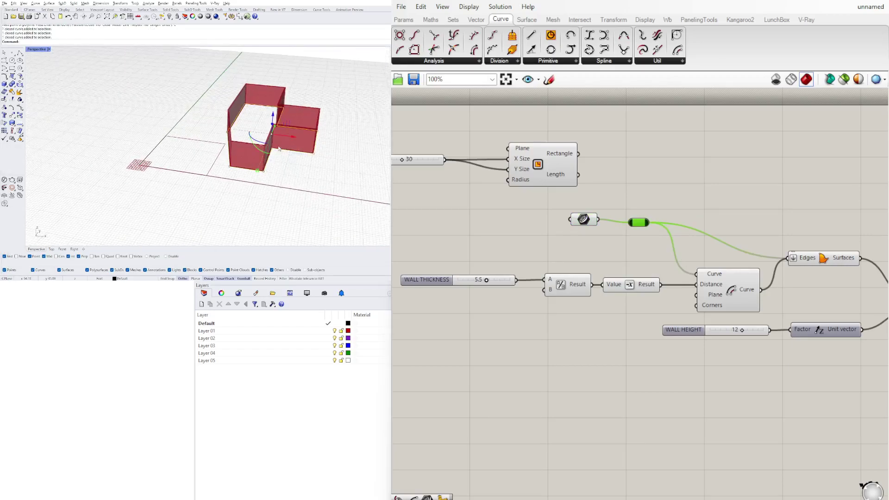
key("Delete")
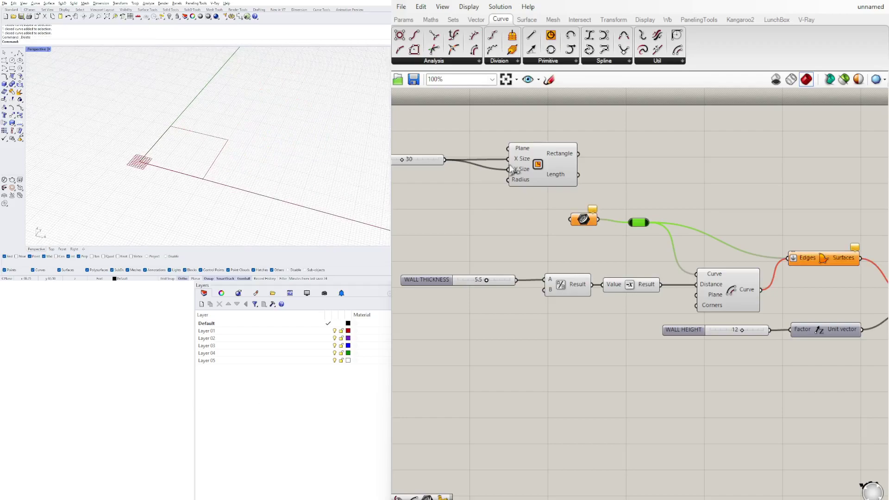
left_click_drag(579, 153, 413, 155)
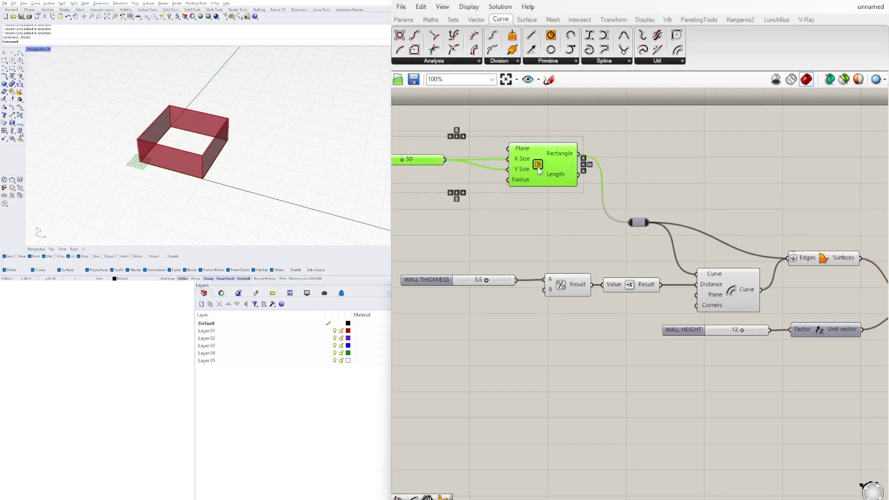
Move the BUILDING SIZE slider and the Rectangle component together down, closer to the relay.
left_click_drag(549, 169, 564, 211)
right_click_drag(484, 211, 551, 185)
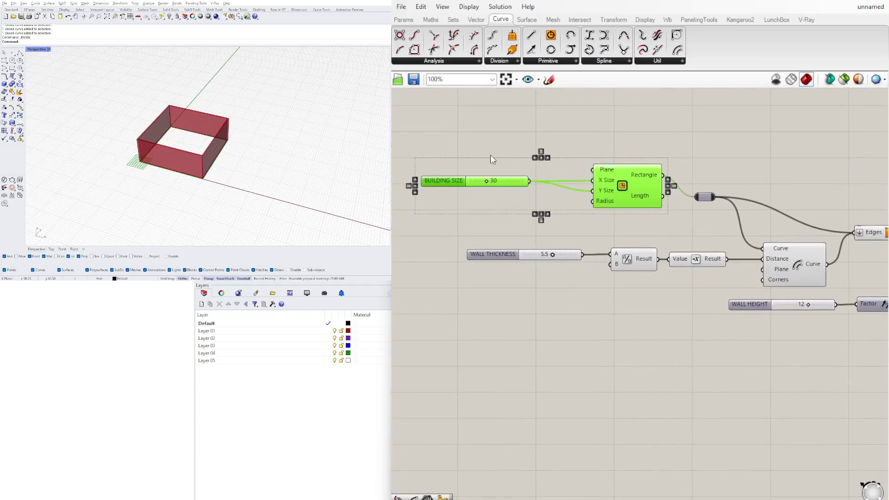
scroll(621, 241, "down", 2)
left_click(670, 271)
right_click_drag(204, 186, 241, 144)
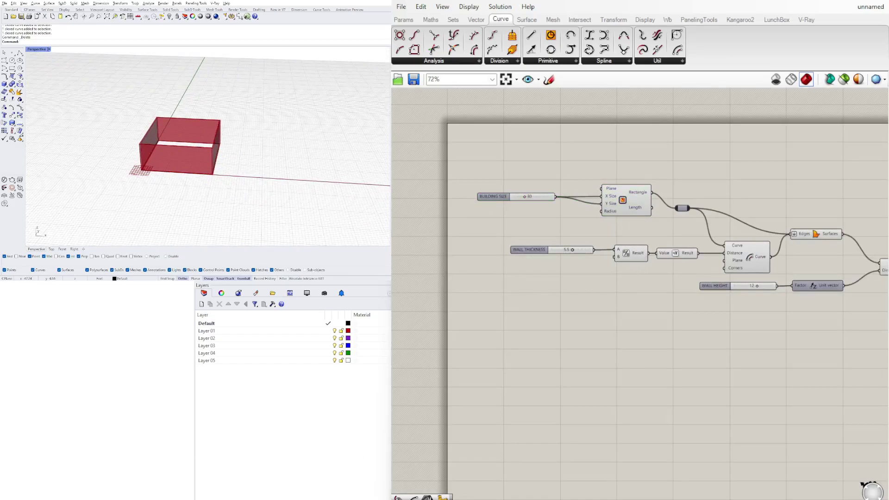
right_click_drag(481, 314, 479, 297)
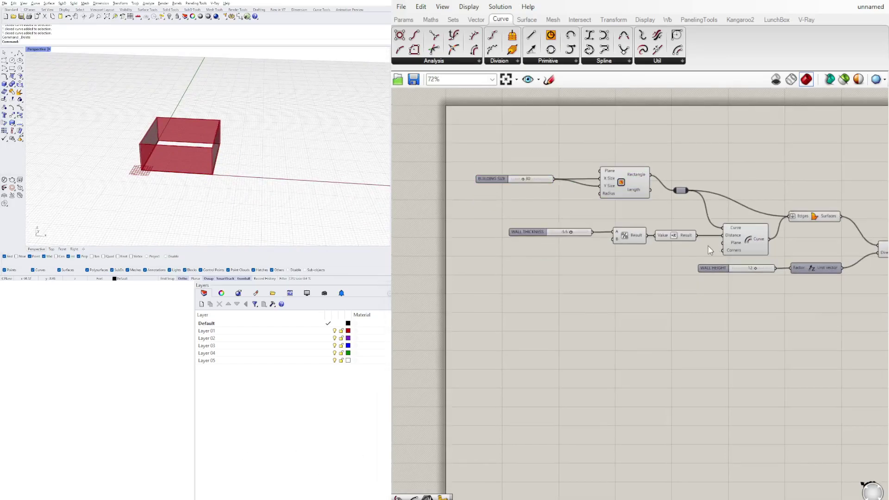
Move the relay and all wall thickness, offset, height and extrusion components together away from the Rectangle, freeing space below it.
right_click_drag(752, 225, 603, 198)
scroll(494, 180, "up", 3)
scroll(595, 207, "down", 5)
left_click_drag(813, 315, 496, 199)
scroll(593, 195, "up", 3)
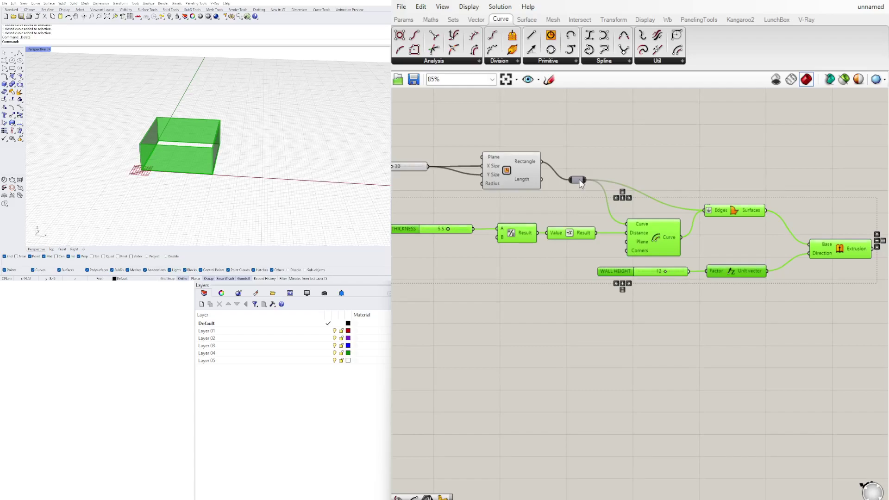
left_click_drag(652, 236, 722, 277)
left_click(549, 179)
scroll(170, 166, "up", 5)
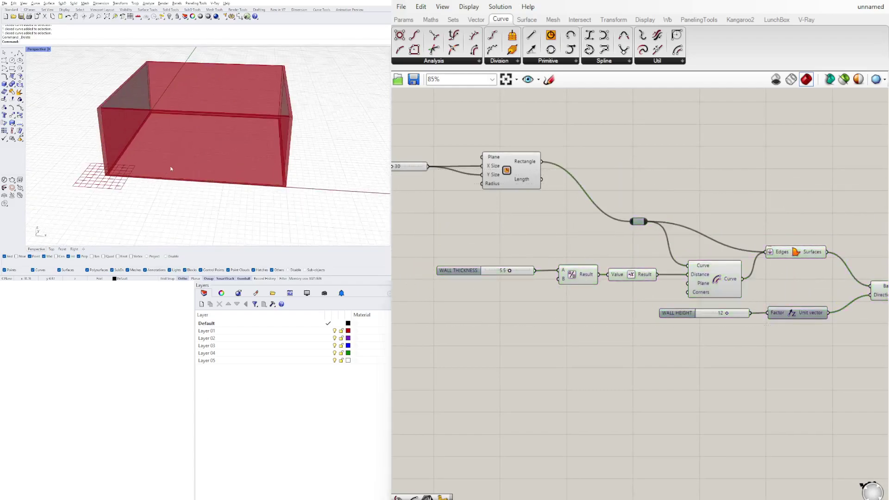
Duplicate the Extrude component with its input wires and place the copy just above the original.
right_click_drag(774, 213, 803, 222)
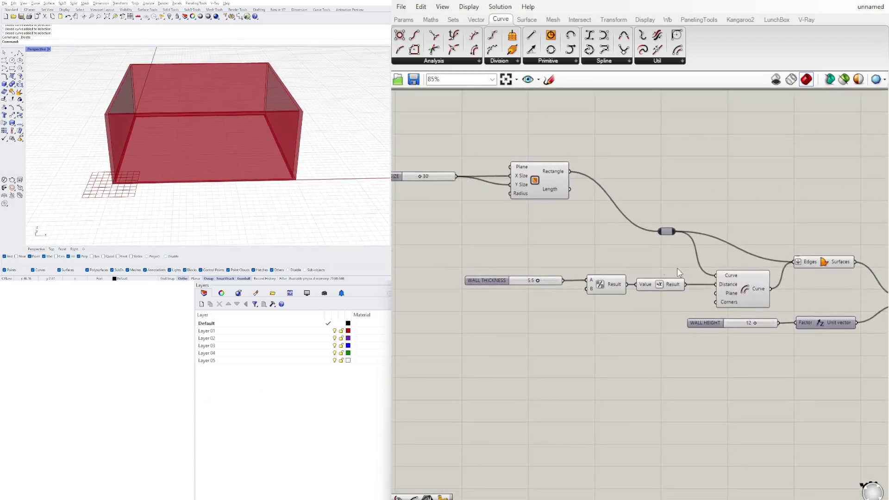
left_click(562, 179)
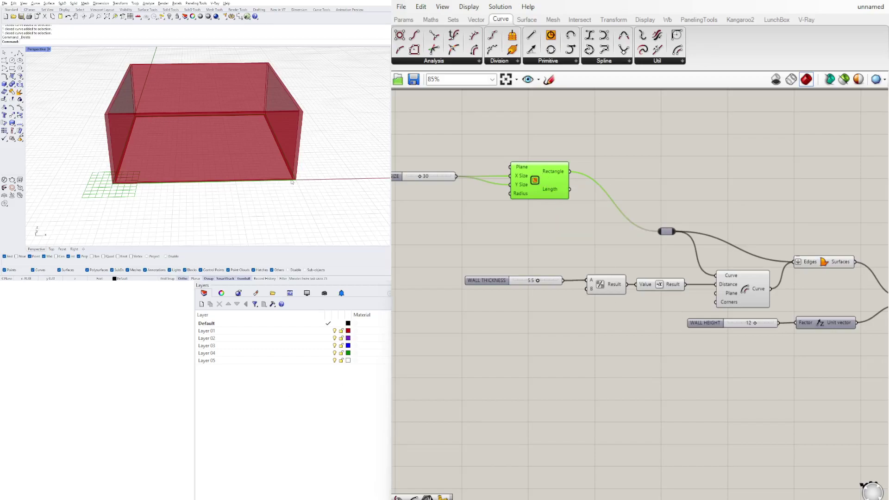
right_click_drag(806, 263, 712, 251)
left_click(721, 254)
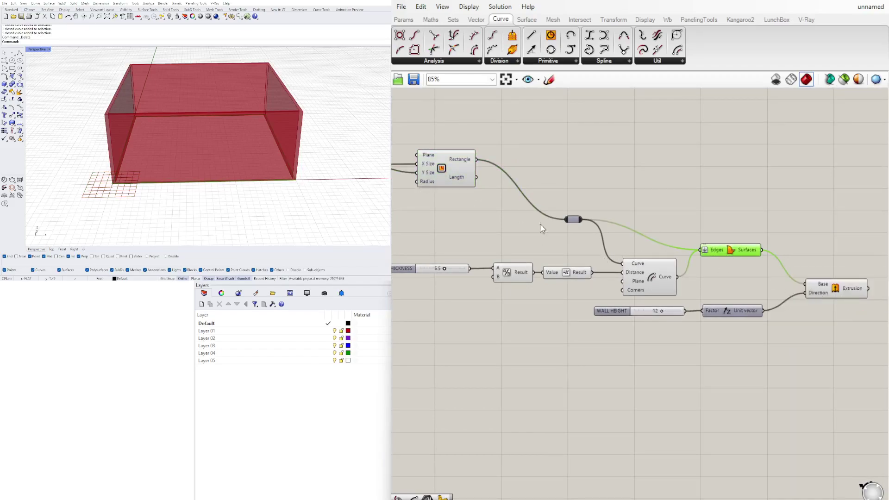
double_click(663, 158)
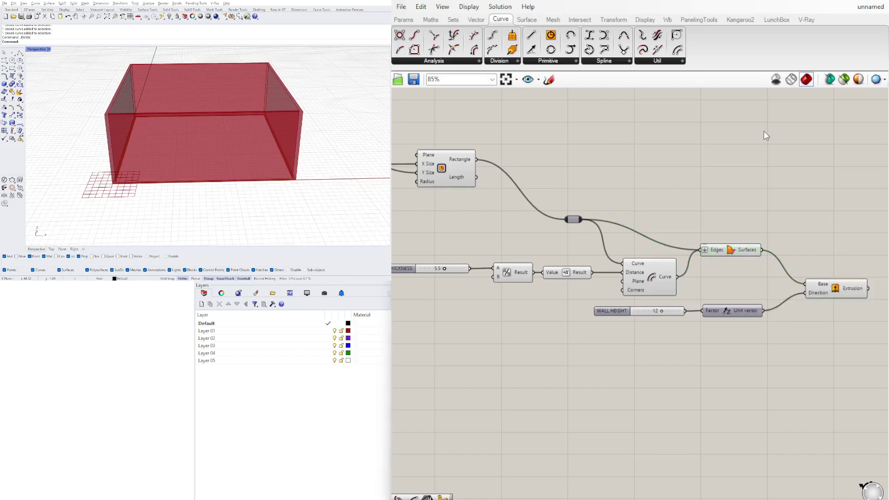
left_click_drag(844, 287, 840, 260)
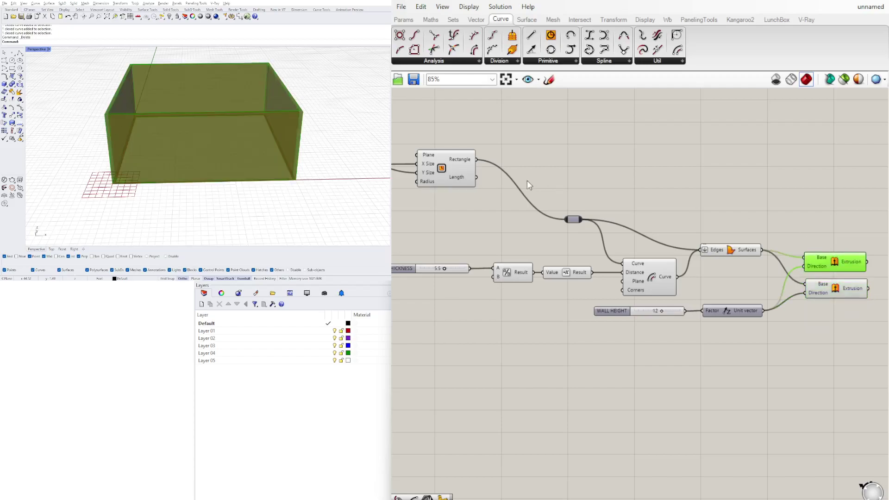
Connect the relay to the duplicate Extrude's Base input in place of the boundary surfaces, and move the duplicate farther above the original.
right_click_drag(465, 158, 531, 134)
scroll(536, 155, "down", 3)
right_click_drag(548, 174, 523, 205)
scroll(507, 174, "up", 2)
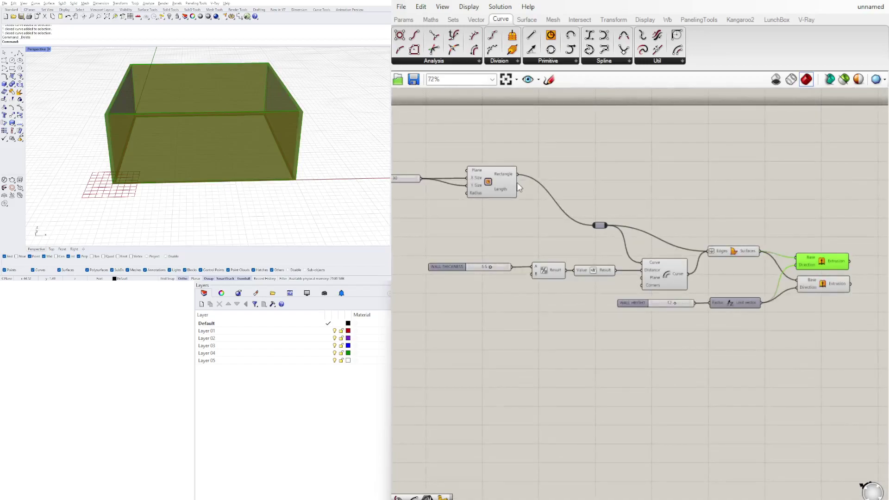
left_click(501, 172)
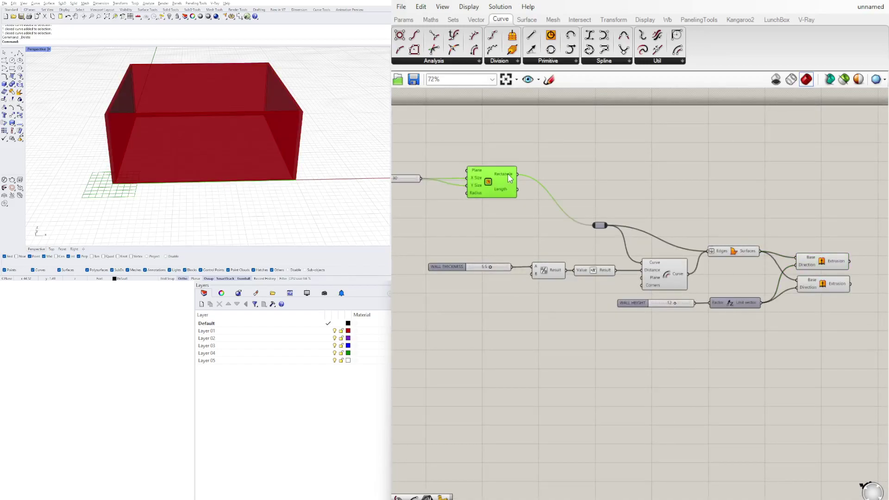
left_click_drag(609, 226, 819, 236)
left_click(738, 209)
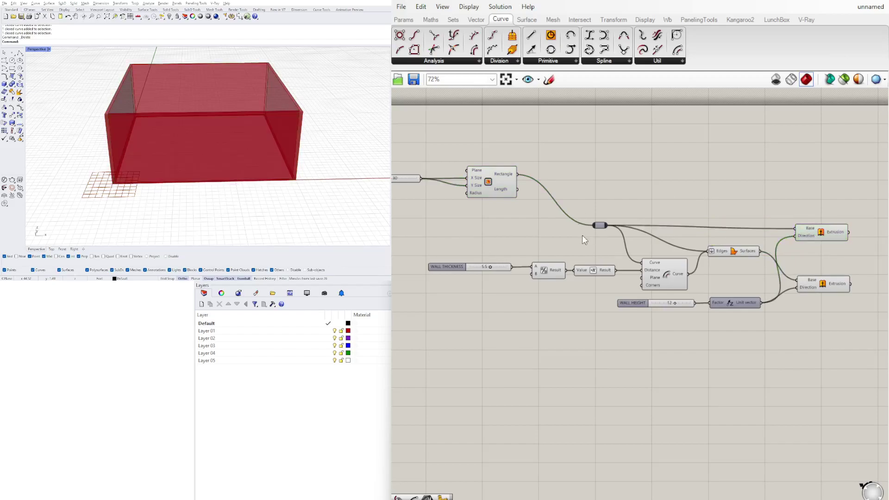
Add a Curve parameter below the Rectangle component, above the WALL THICKNESS slider.
right_click_drag(537, 236, 611, 228)
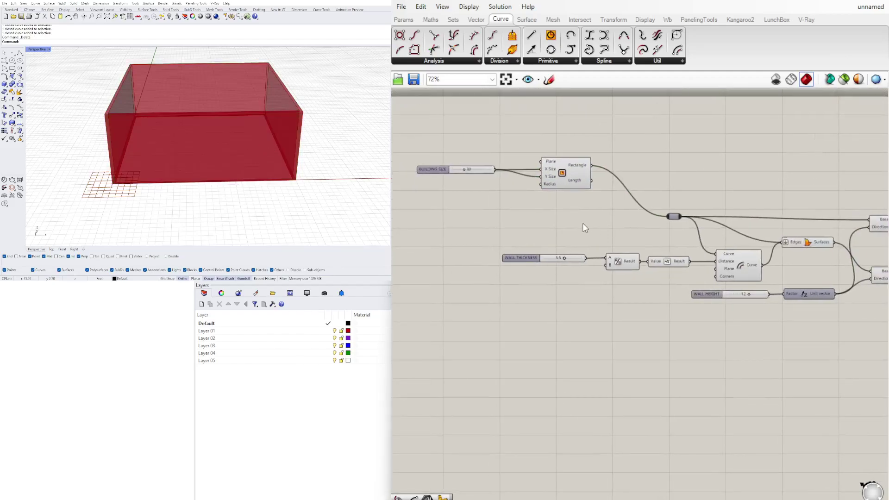
double_click(584, 223)
type("curve")
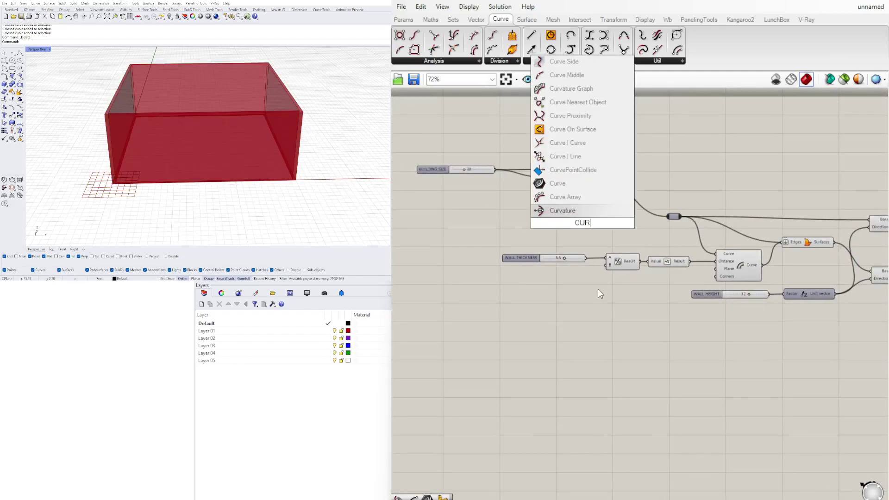
left_click(557, 184)
left_click_drag(583, 223, 582, 216)
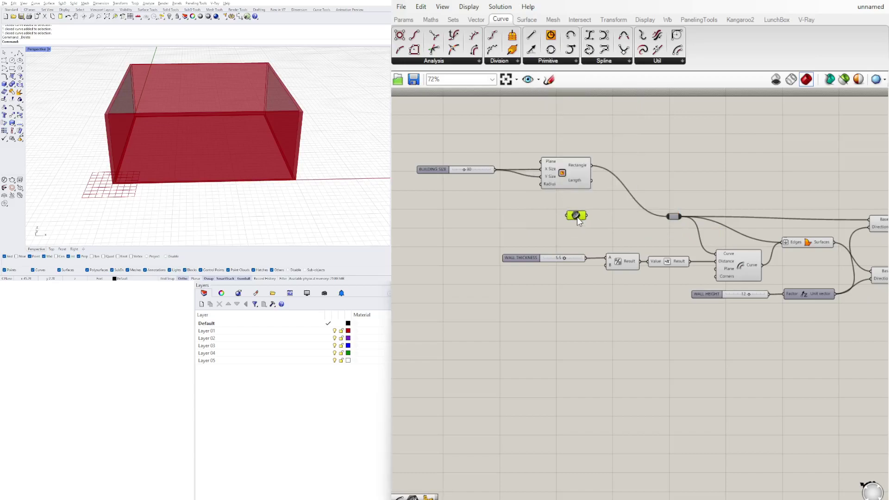
Line up the duplicate Extrude component above the original wall Extrude.
right_click_drag(772, 189, 588, 178)
left_click(731, 212)
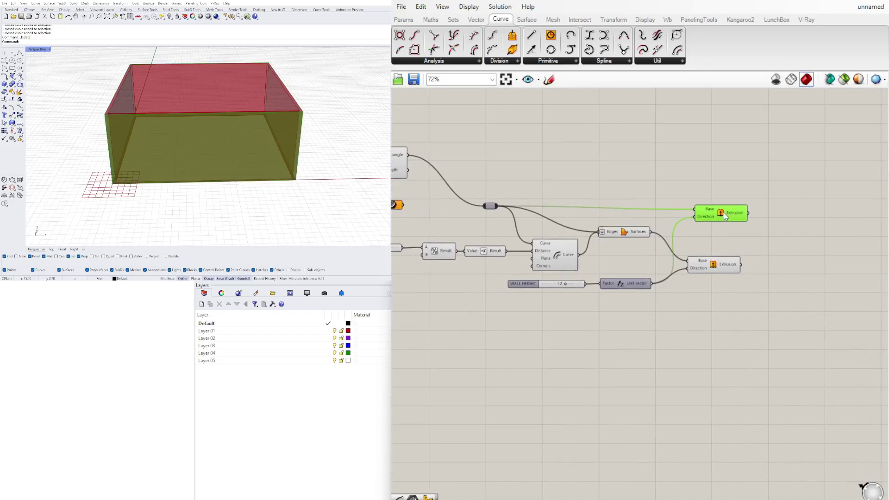
right_click_drag(726, 217, 790, 224)
left_click(782, 271)
left_click(788, 221)
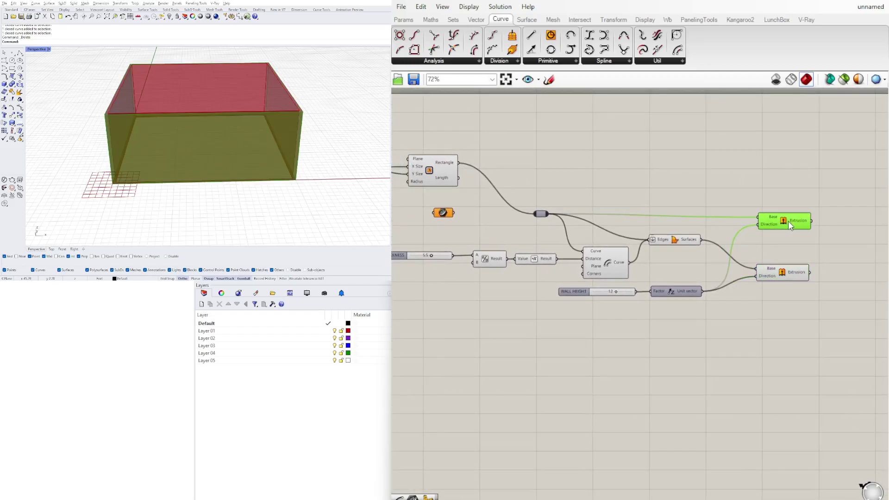
Add a Deconstruct Brep component beyond the duplicate Extrude's output.
mouse_move(343, 129)
right_mouse_down()
mouse_move(252, 133)
mouse_move(204, 149)
mouse_move(356, 139)
right_mouse_up()
right_click_drag(811, 232, 643, 235)
scroll(630, 227, "up", 3)
double_click(768, 219)
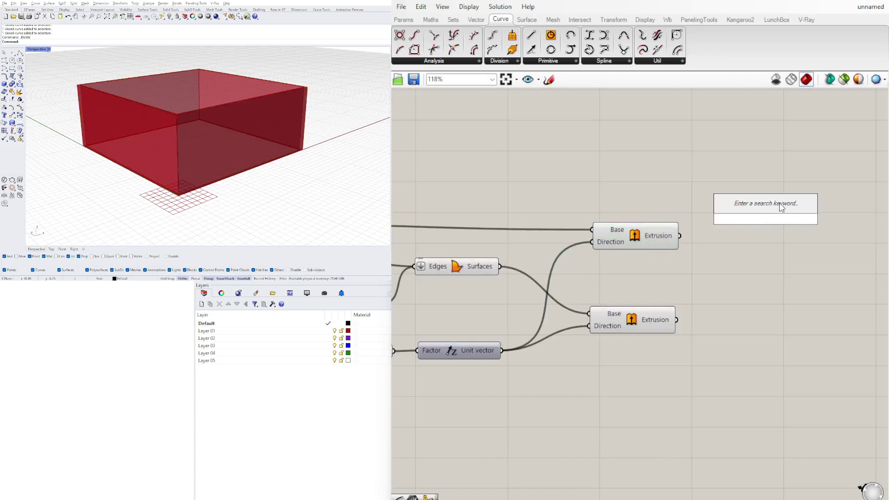
type("DEC")
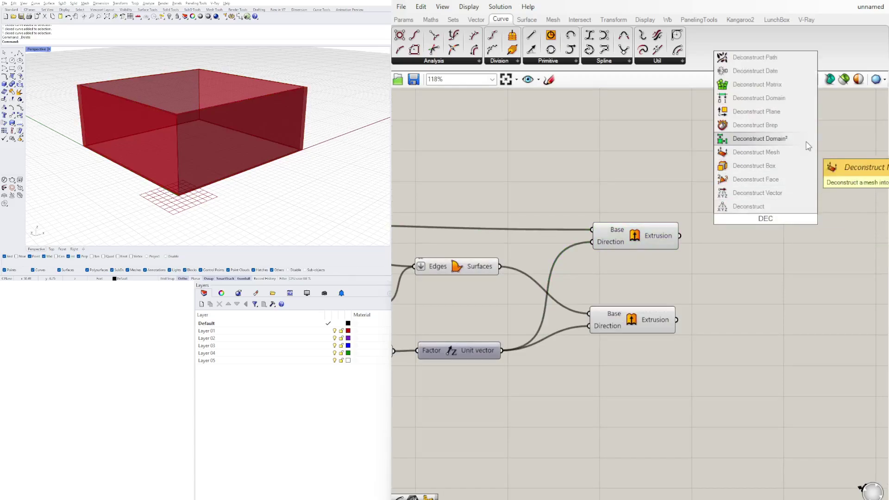
left_click(755, 125)
Connect the duplicate Extrude's Extrusion output to Deconstruct Brep's Brep input and inspect the Faces output.
left_click(633, 228)
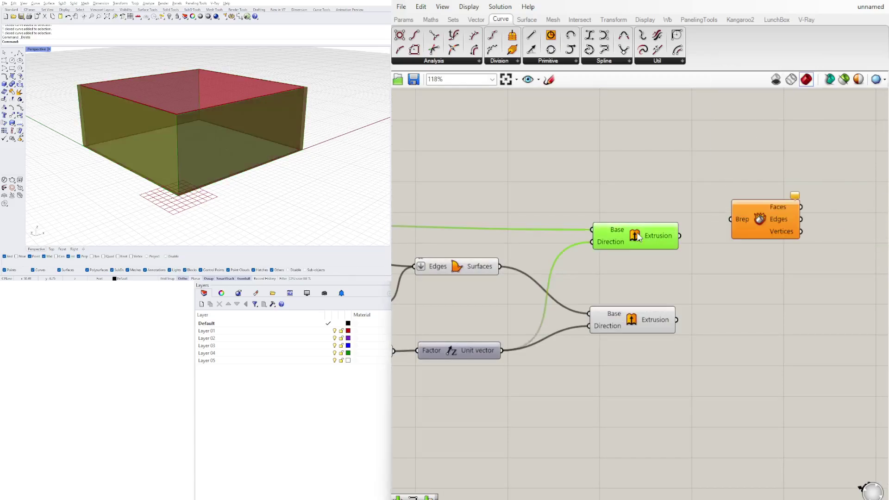
mouse_move(660, 238)
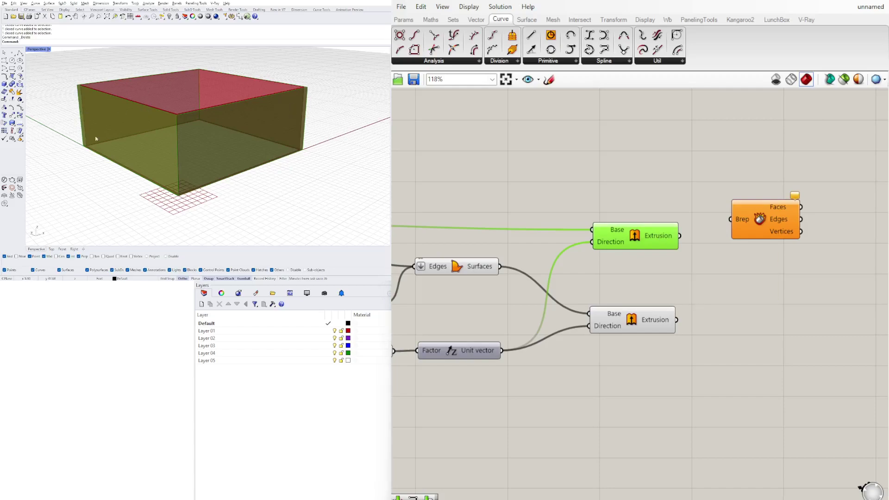
left_click_drag(681, 236, 746, 199)
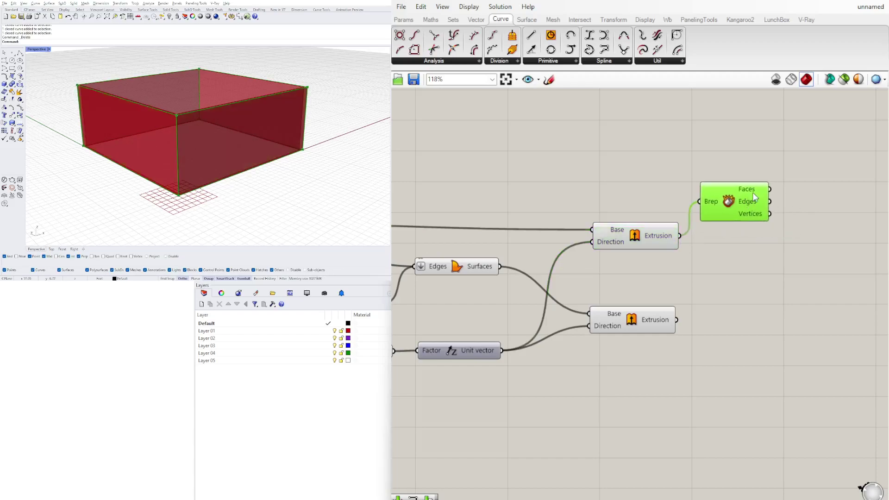
mouse_move(751, 190)
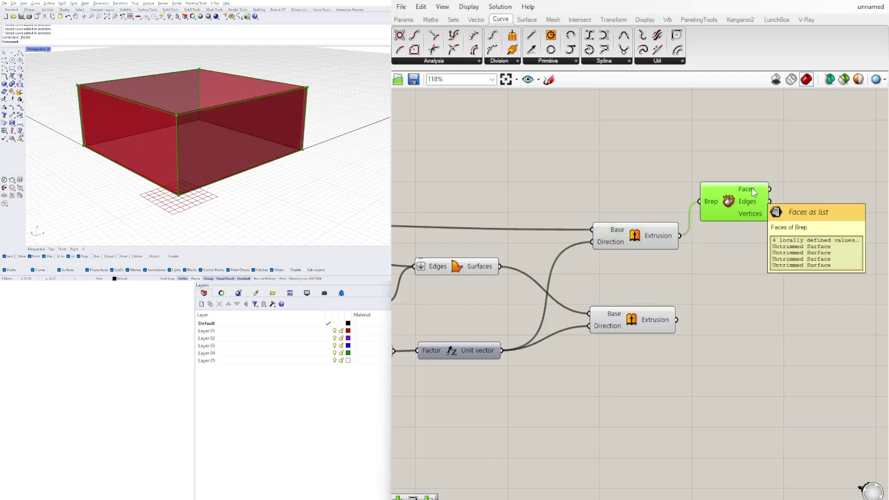
Turn off the viewport preview of the duplicate Extrude component.
left_click(635, 238)
right_click(639, 237)
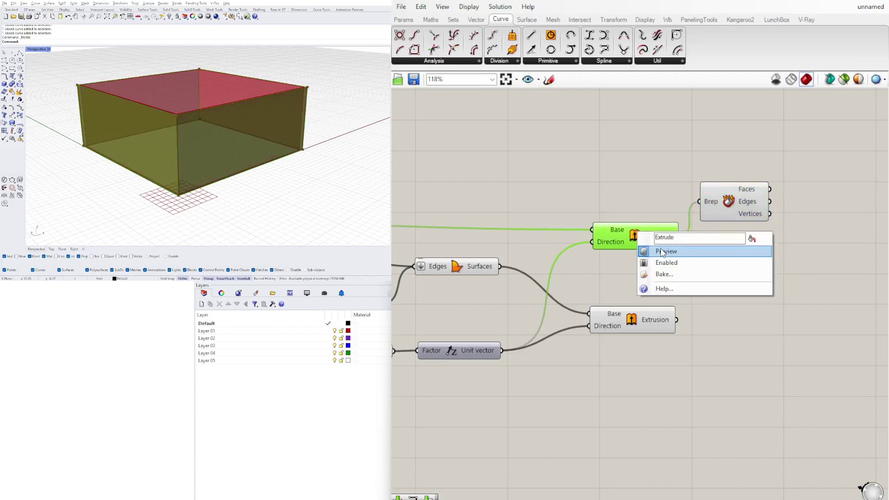
left_click(663, 252)
left_click(454, 269)
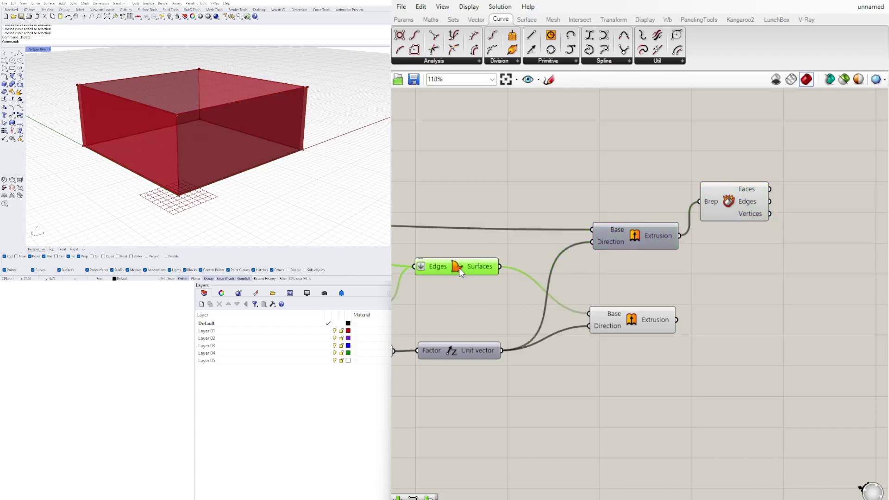
Move Deconstruct Brep more closely in line with the duplicate Extrude component.
scroll(811, 263, "down", 2)
left_click(753, 224)
left_click_drag(752, 224, 757, 232)
right_click_drag(285, 81, 276, 102)
right_click_drag(803, 175, 724, 147)
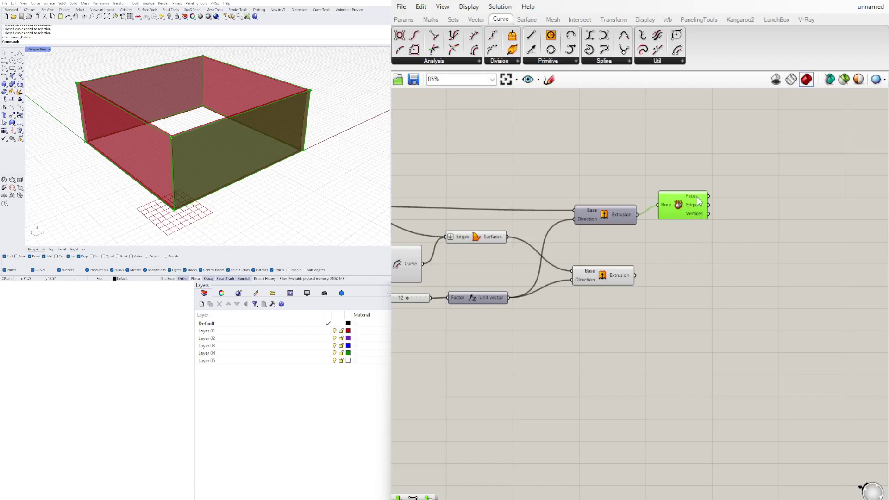
Add an Area component above Deconstruct Brep and connect the Faces output to its Geometry input.
double_click(764, 213)
type("area")
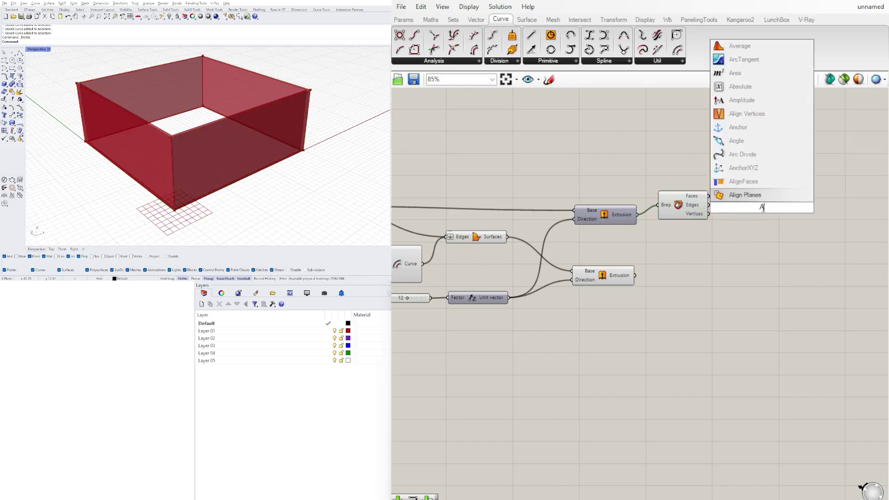
left_click(730, 198)
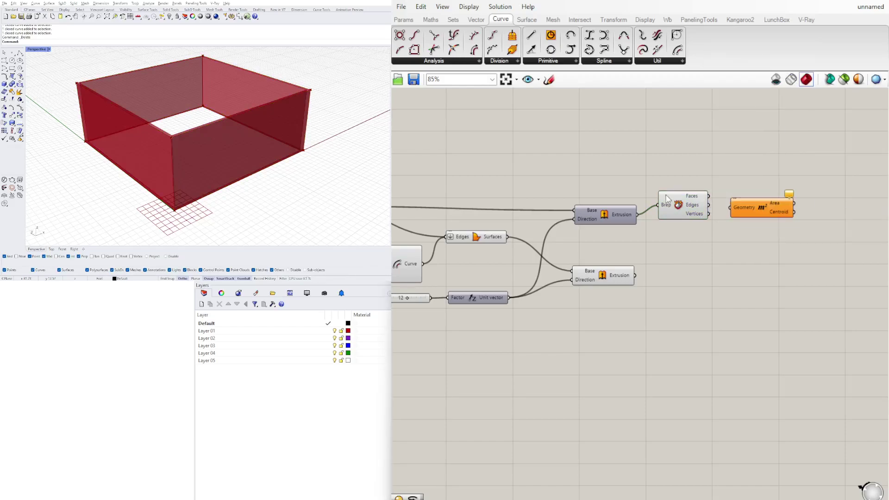
left_click(681, 204)
left_click_drag(709, 196, 771, 169)
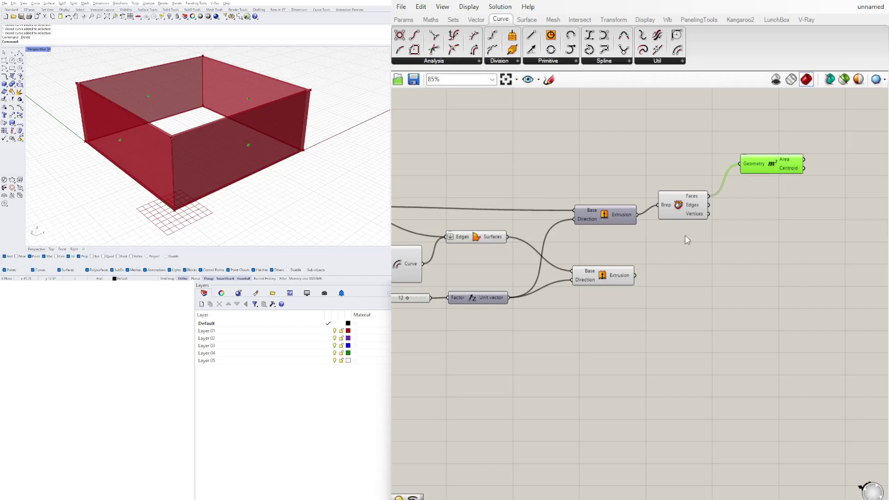
left_click(677, 208)
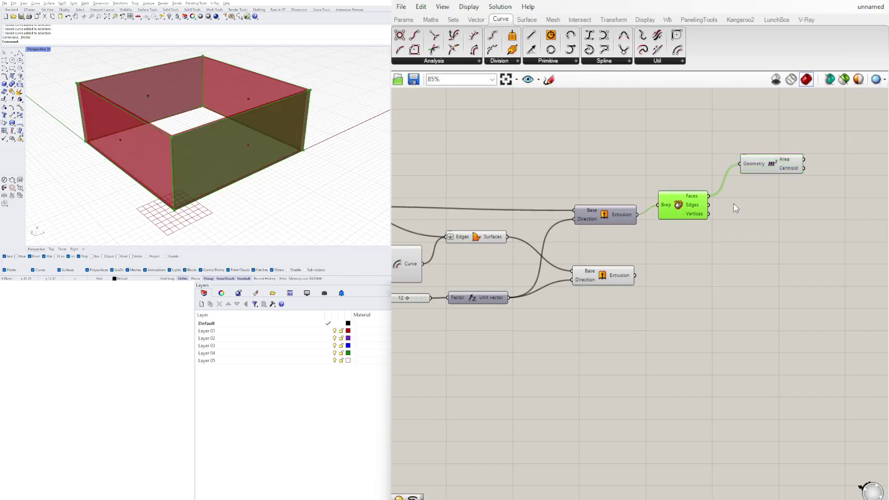
Add a Scale component and place it beyond the Area component.
double_click(772, 208)
type("SCALE")
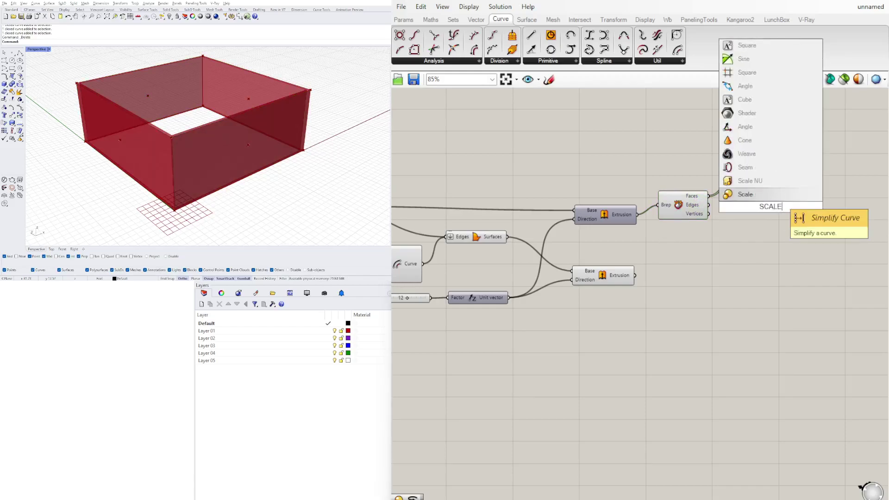
left_click(756, 195)
right_click_drag(772, 244, 645, 251)
left_click_drag(644, 216, 766, 214)
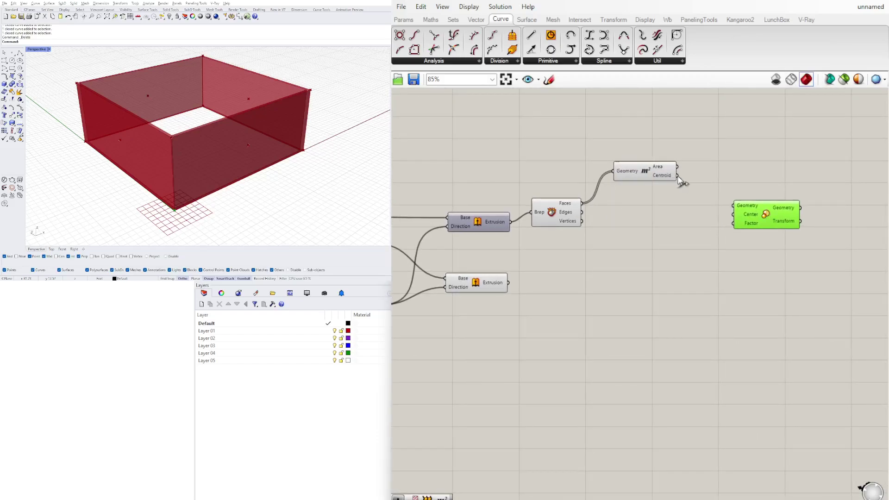
Connect Area's Centroid to Scale's Center input and Deconstruct Brep's Faces to Scale's Geometry input.
left_click_drag(678, 176, 733, 214)
left_click(564, 209)
left_click_drag(582, 204, 735, 205)
left_click(745, 221)
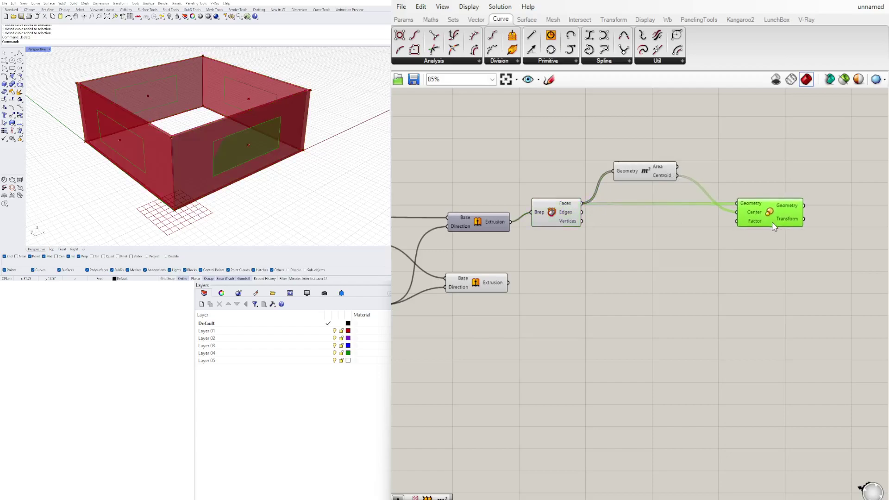
right_click_drag(241, 166, 287, 153)
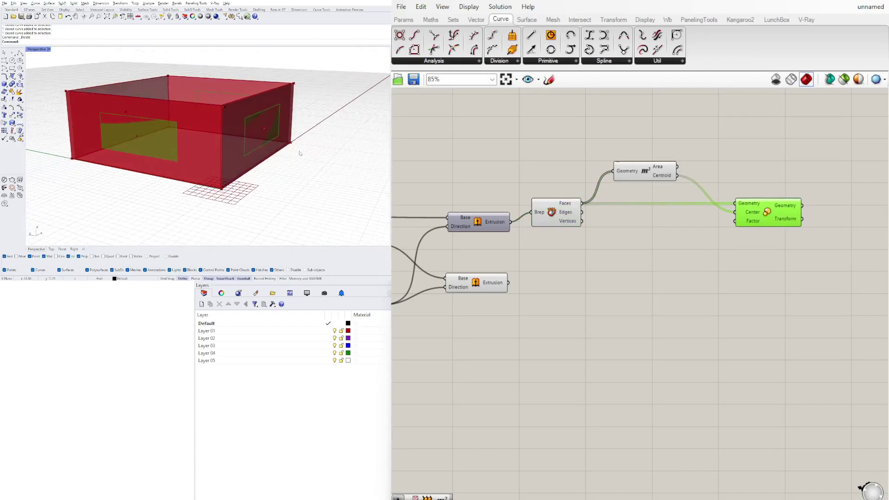
left_click_drag(647, 182, 659, 187)
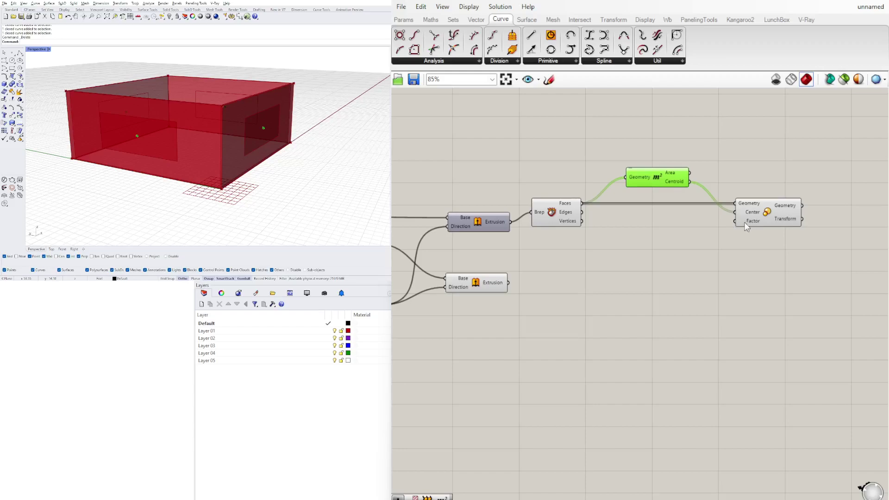
Drive Scale's Factor input with a new .888 number slider, lowered to 0.533.
double_click(635, 250)
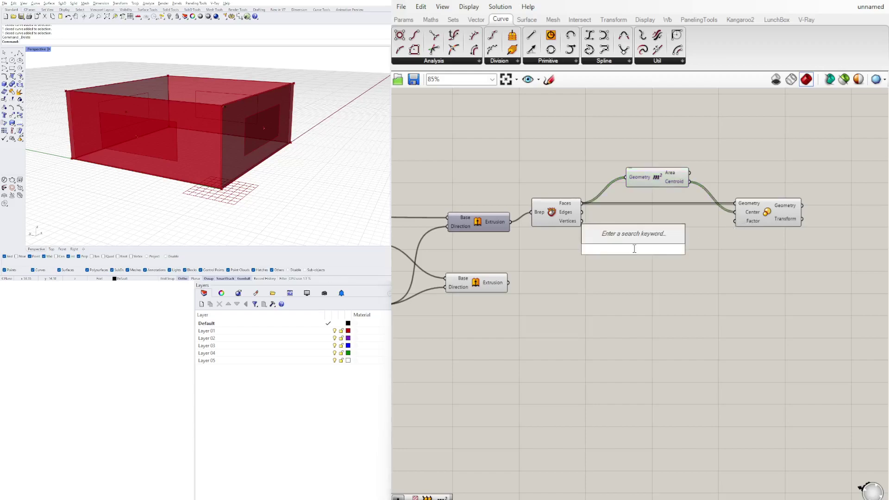
type(".888")
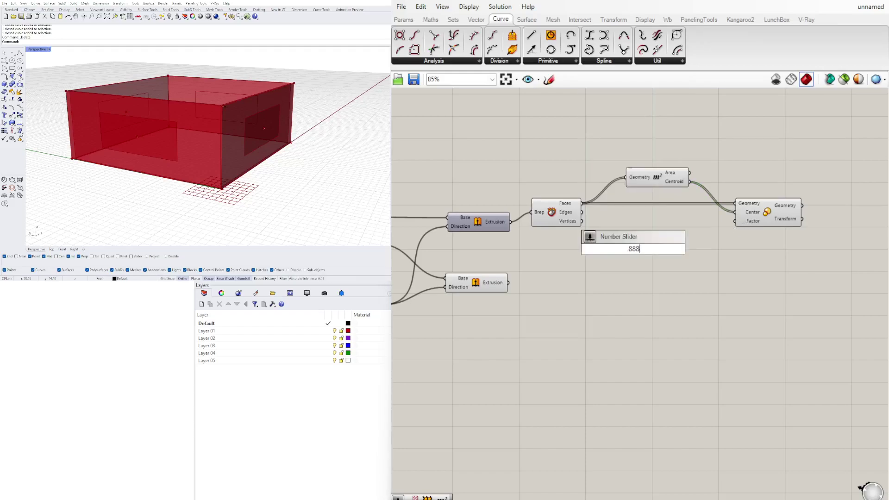
key("Return")
scroll(664, 230, "up", 4)
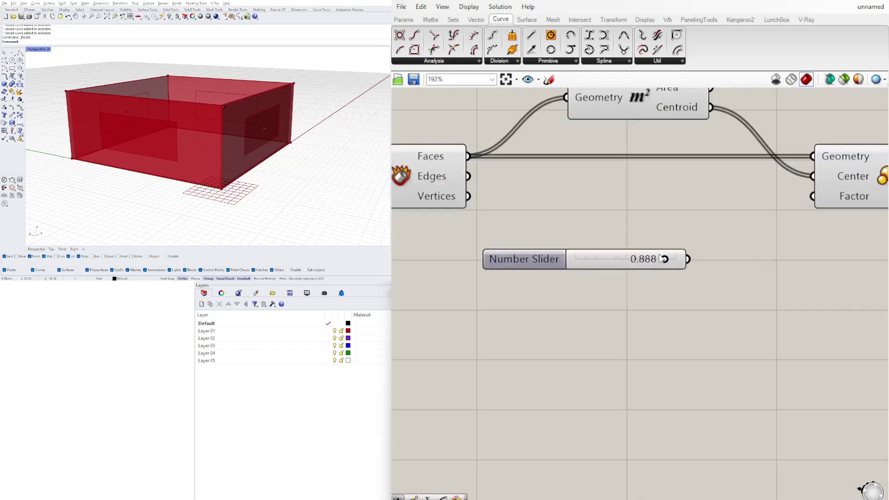
left_click_drag(688, 259, 812, 197)
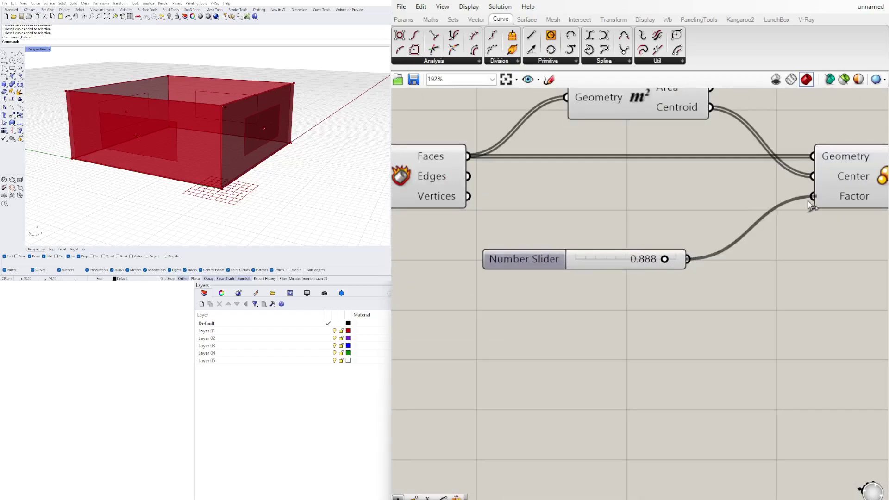
left_click_drag(665, 259, 629, 259)
scroll(630, 235, "down", 3)
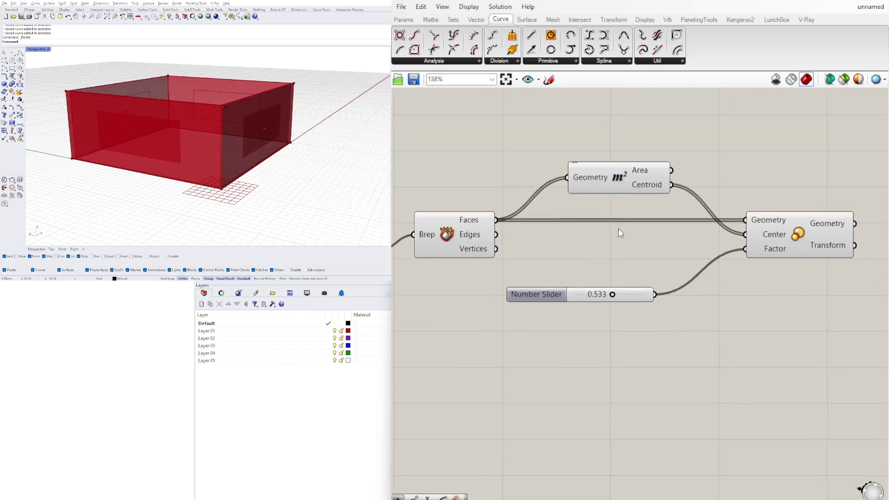
Move the Area component, the factor slider and the Scale component closer to Deconstruct Brep.
left_click(624, 179)
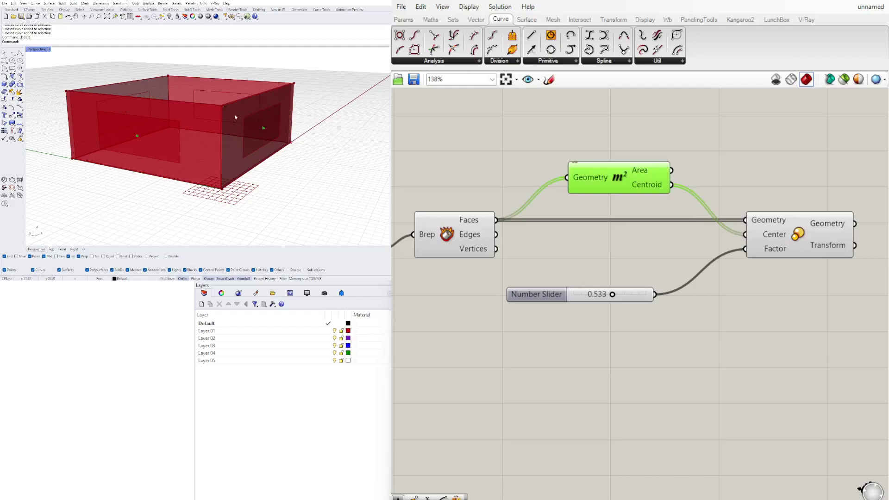
left_click_drag(635, 176, 600, 187)
left_click_drag(812, 327, 601, 252)
left_click_drag(806, 238, 746, 238)
left_click(744, 167)
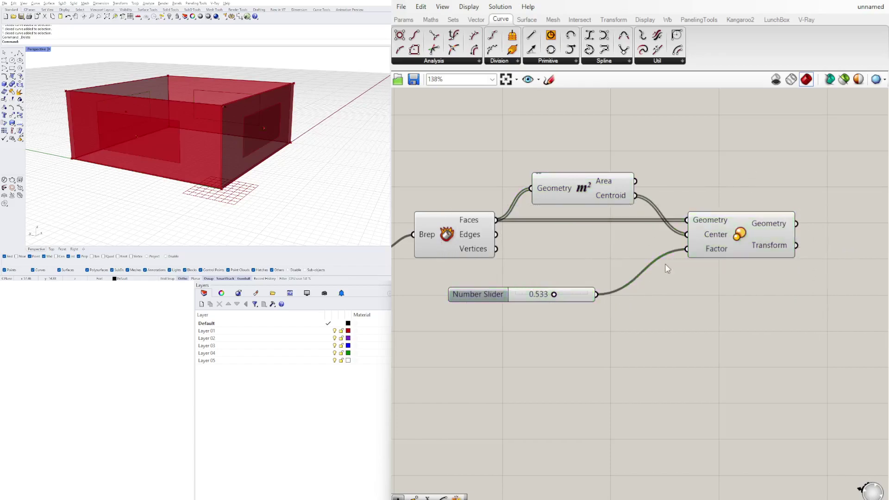
left_click(746, 235)
Add a Scale NU component and place it beyond the Scale component.
right_click_drag(754, 262, 644, 239)
double_click(765, 260)
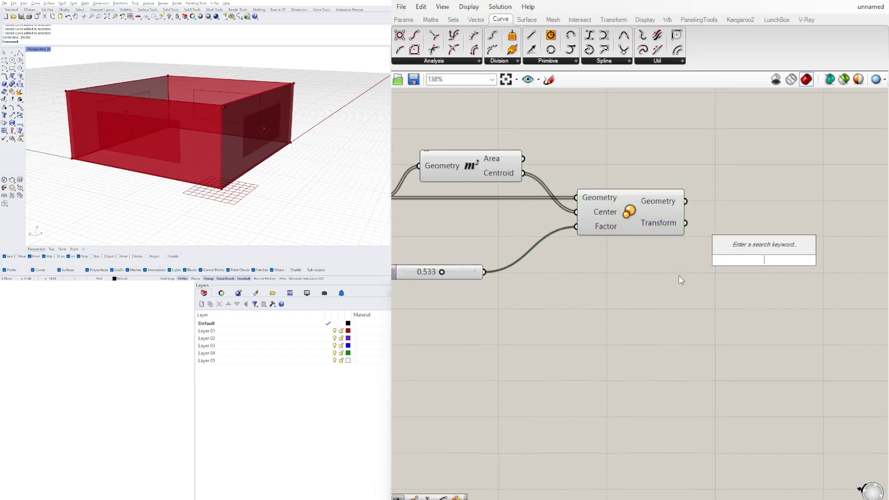
type("SCALE")
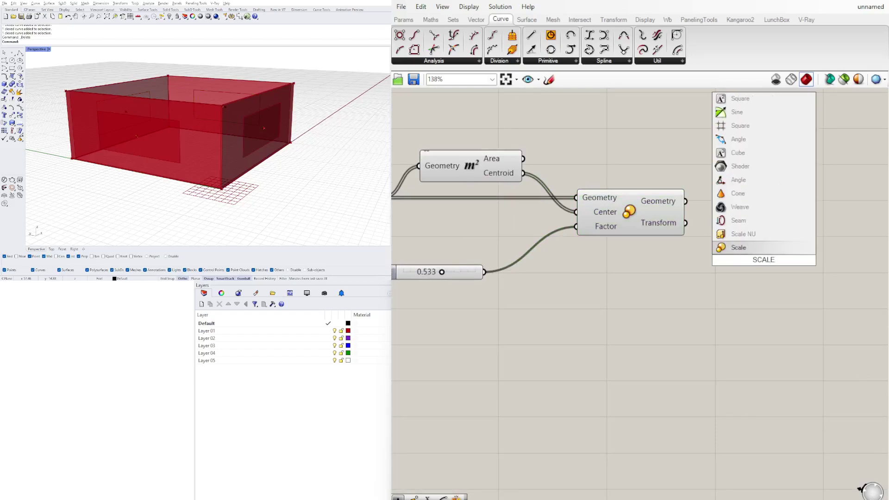
left_click(734, 234)
scroll(762, 260, "down", 2)
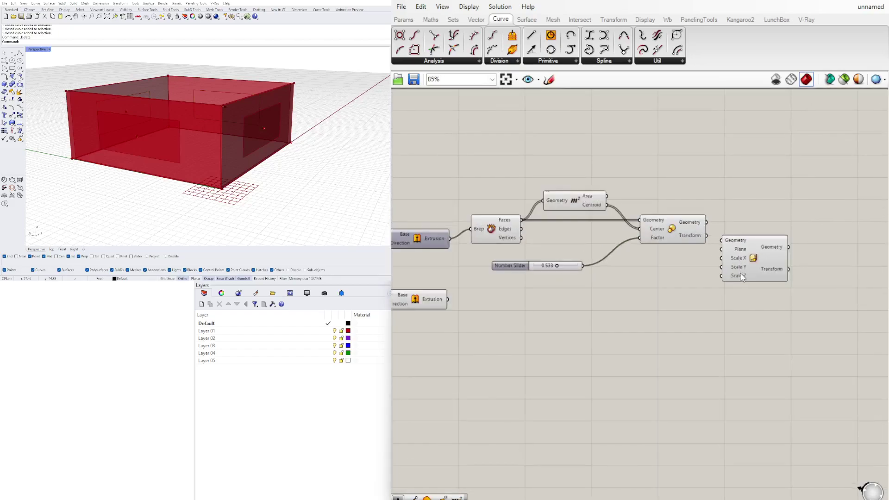
left_click_drag(764, 262, 807, 204)
Connect Scale's Geometry output to Scale NU's Geometry input and Area's Centroid to its Plane input.
left_click(670, 228)
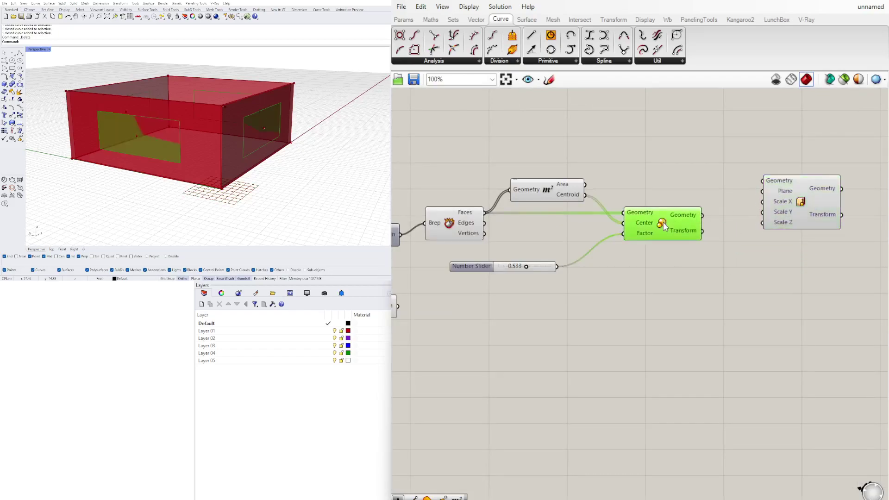
left_click_drag(703, 215, 772, 176)
left_click(567, 193)
left_click_drag(586, 194, 804, 210)
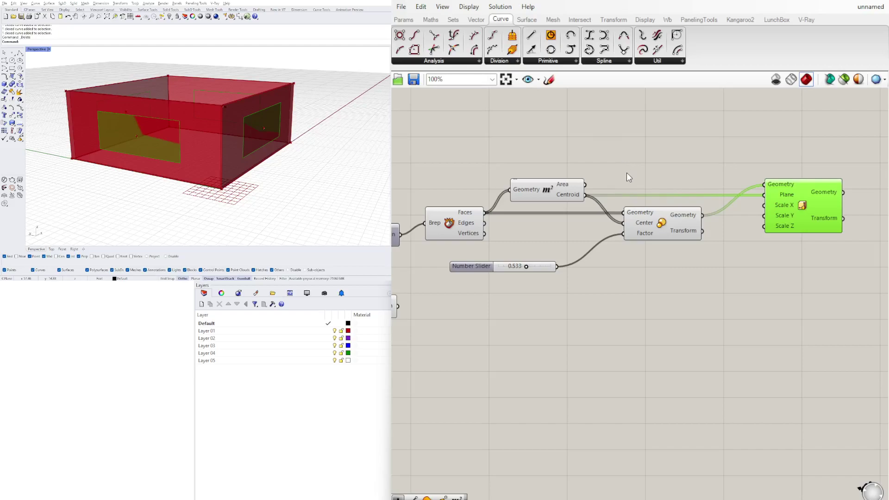
Add a number slider ranging from 0 to 2.000, set it to 0.900 and wire it into Scale NU.
double_click(610, 147)
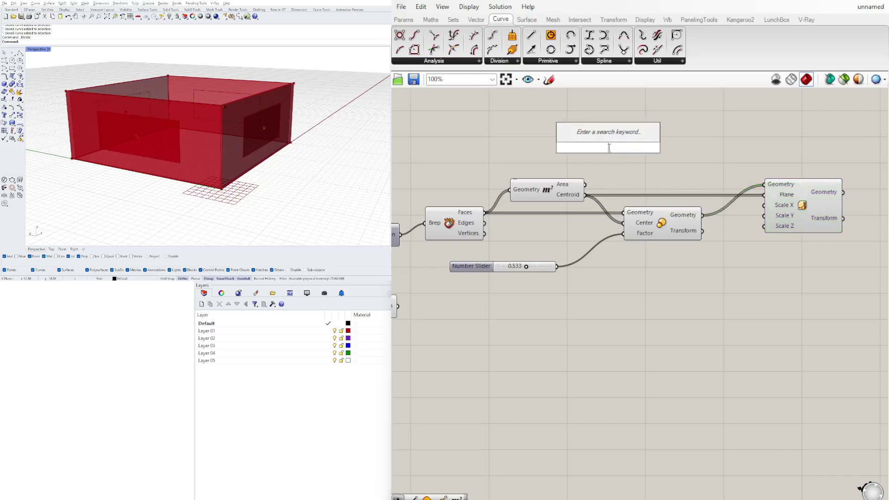
type("1")
type("0")
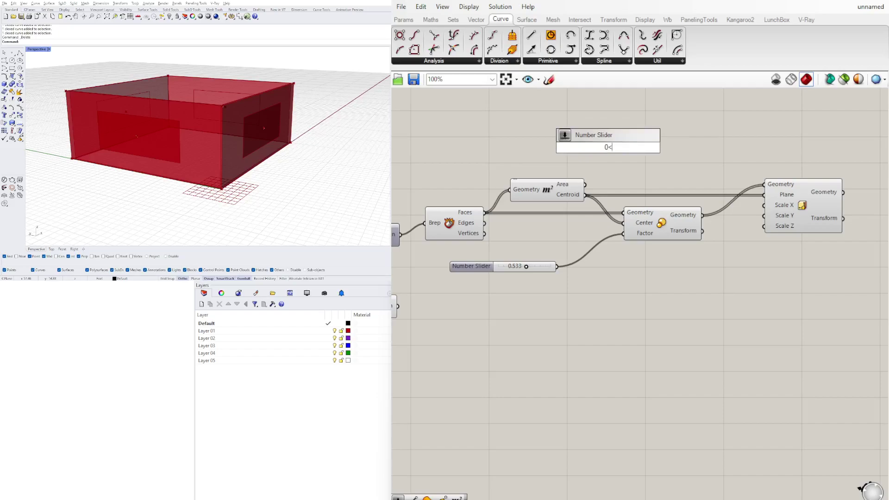
type("<2.000")
key("Return")
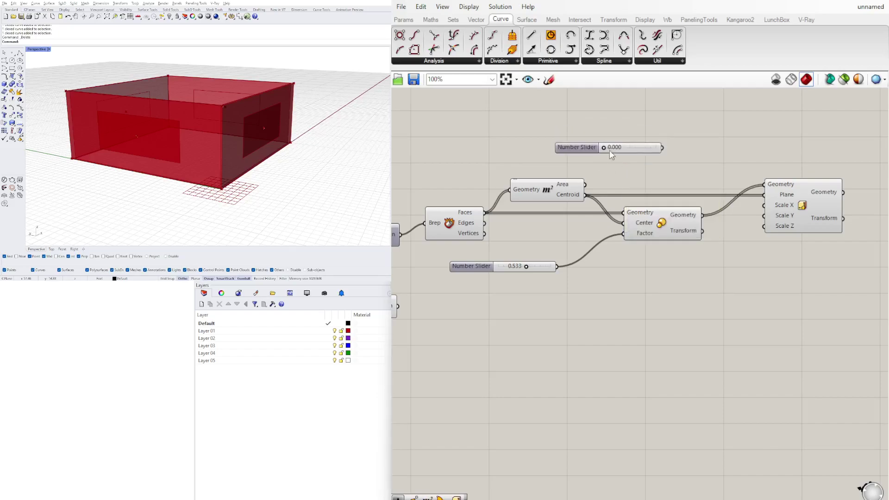
left_click_drag(604, 148, 795, 200)
Turn off the viewport preview of the uniform Scale component.
left_click(662, 225)
right_click(663, 225)
left_click(674, 241)
Set the slider feeding Scale NU's Scale Z input to 1.381 and place it below the Scale component.
scroll(651, 146, "up", 5)
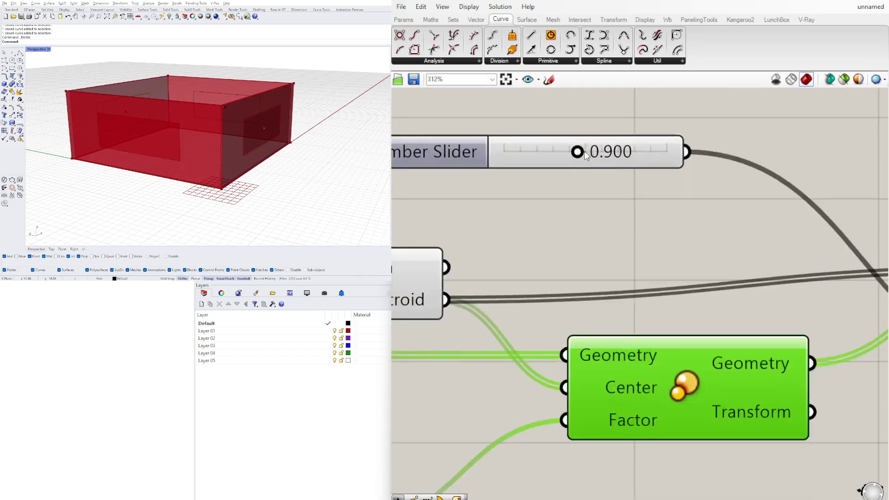
left_click_drag(579, 153, 611, 275)
scroll(611, 167, "down", 6)
scroll(717, 193, "up", 3)
left_click_drag(768, 203, 760, 217)
right_click_drag(553, 169, 751, 168)
scroll(737, 185, "down", 2)
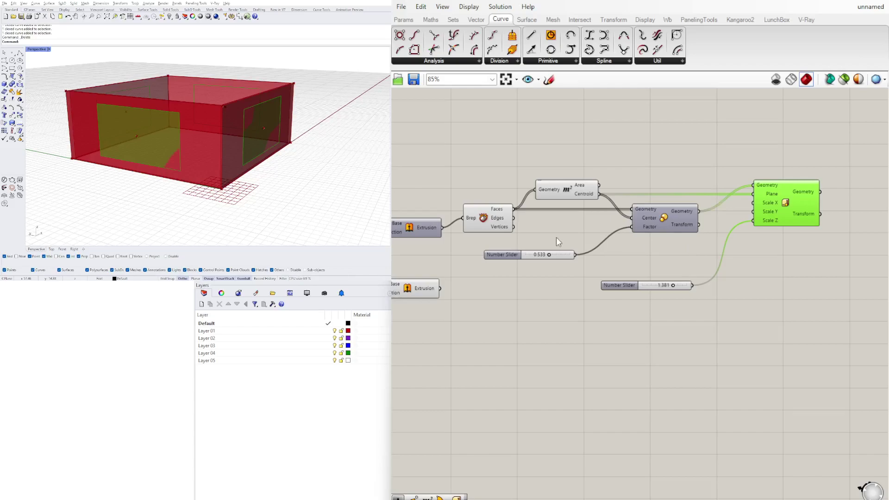
Review the duplicate Extrude and Scale NU components and examine the scaled window surfaces on the walls from several angles.
right_click_drag(487, 212, 557, 196)
left_click(504, 209)
right_click_drag(464, 233, 563, 236)
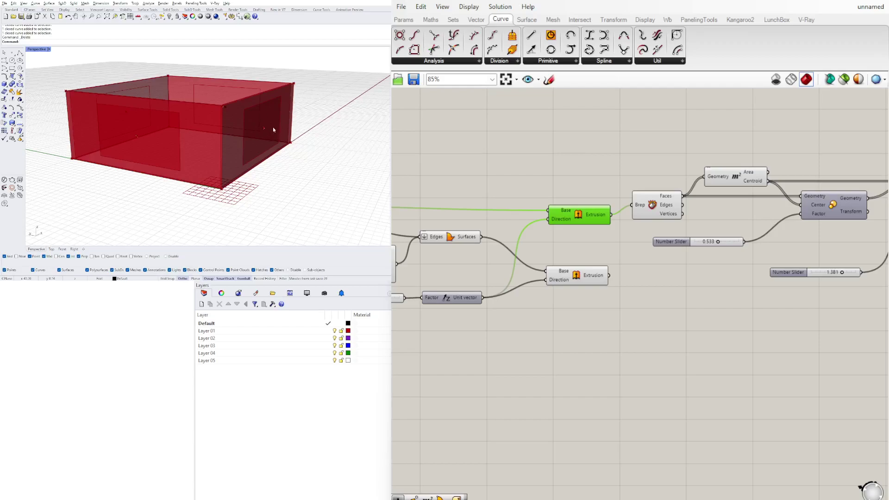
right_click_drag(759, 232, 468, 234)
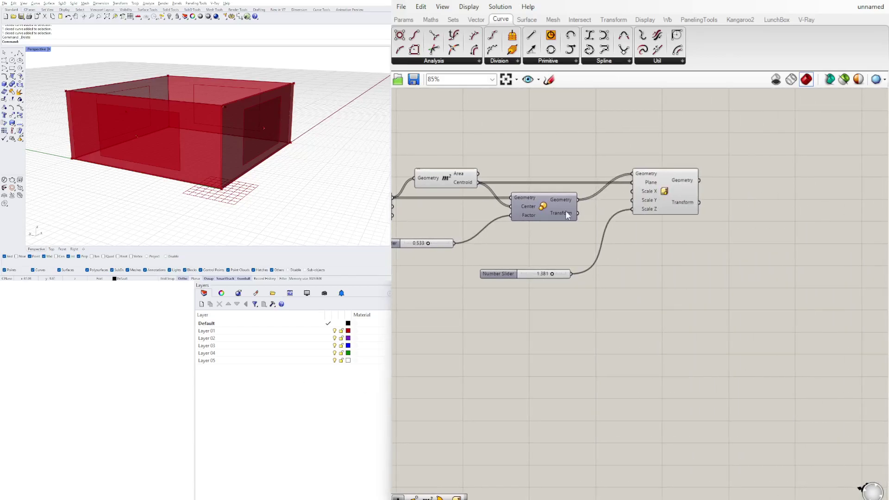
left_click(665, 194)
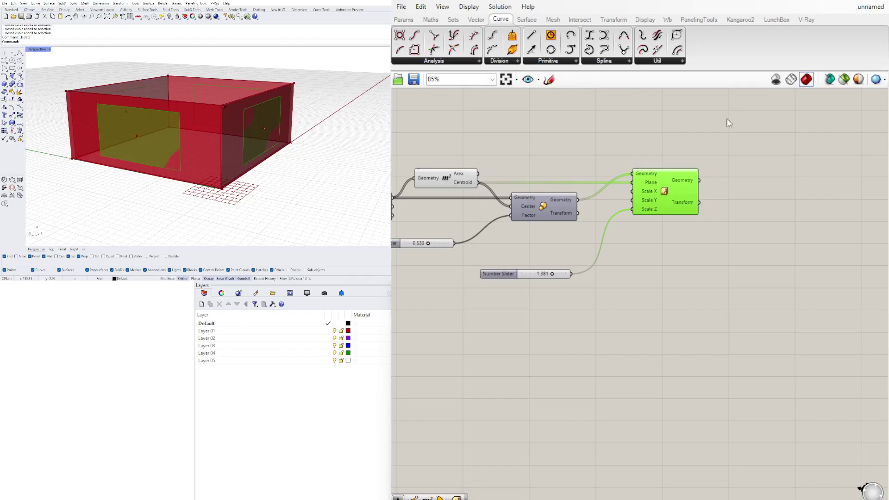
scroll(667, 195, "up", 3)
right_click_drag(338, 132, 287, 148)
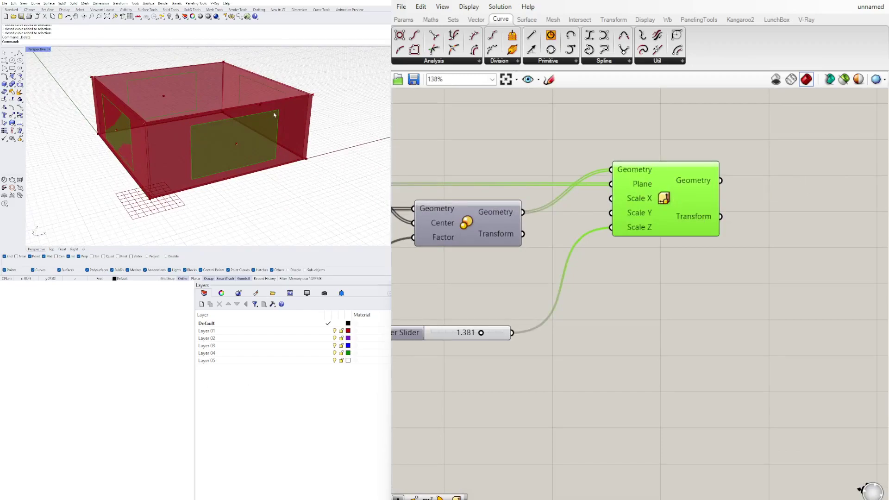
scroll(634, 190, "down", 2)
right_click_drag(239, 111, 270, 138)
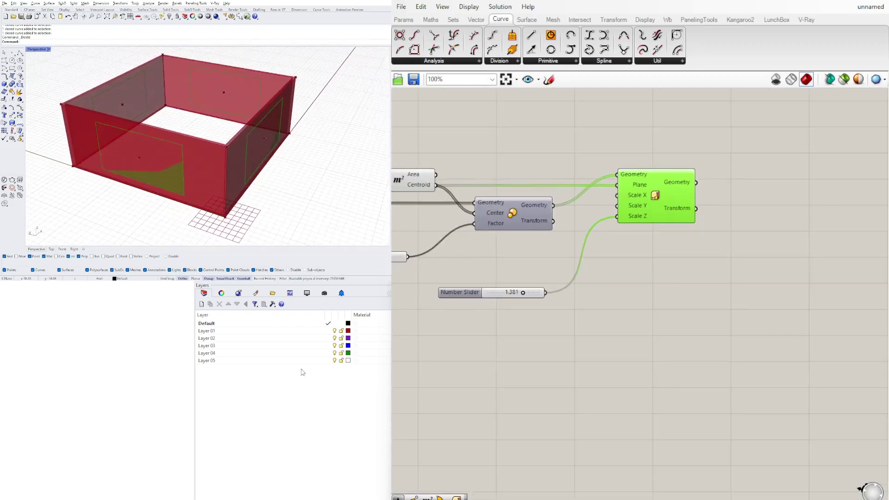
Add an Extrude component, wire Scale NU's Geometry output into its Base input and position it beyond Scale NU.
double_click(760, 239)
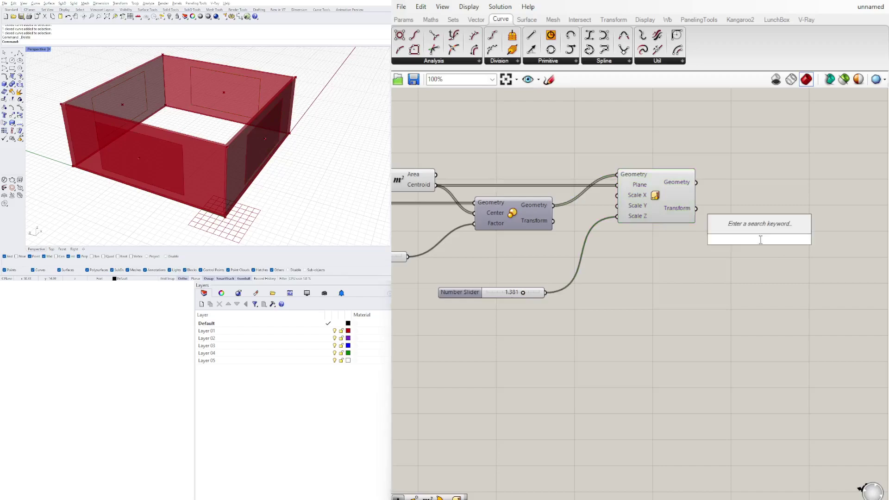
type("extru")
left_click(736, 229)
right_click_drag(764, 260, 690, 253)
left_click_drag(691, 238, 752, 257)
left_click(668, 281)
left_click(592, 183)
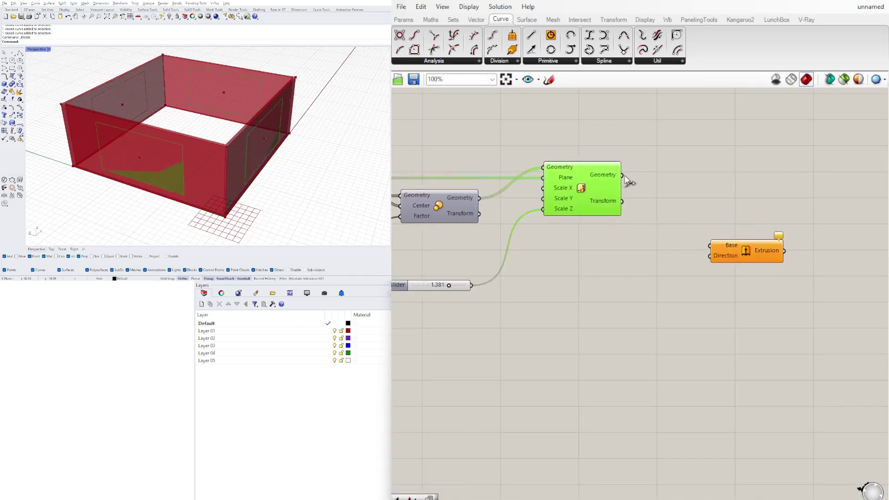
left_click_drag(623, 175, 813, 187)
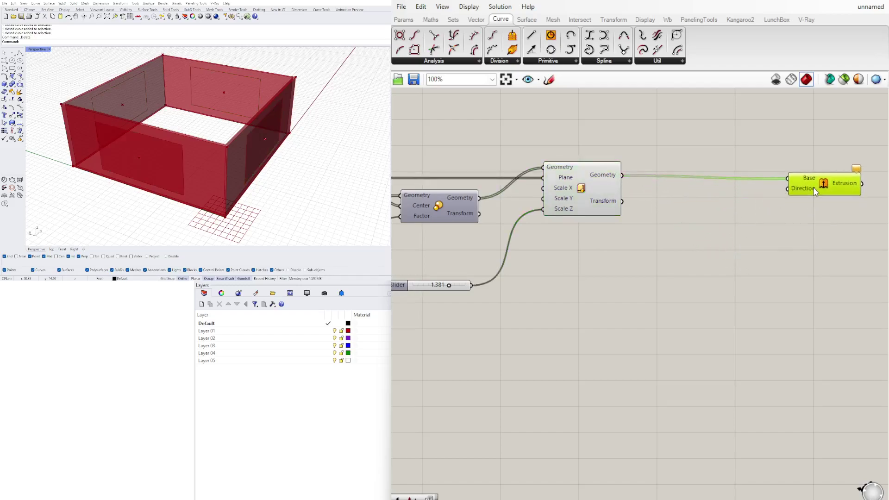
Add an Amplitude component, wiring Scale NU's Geometry into its Vector input and its Vector output into the new Extrude component's Direction.
double_click(677, 213)
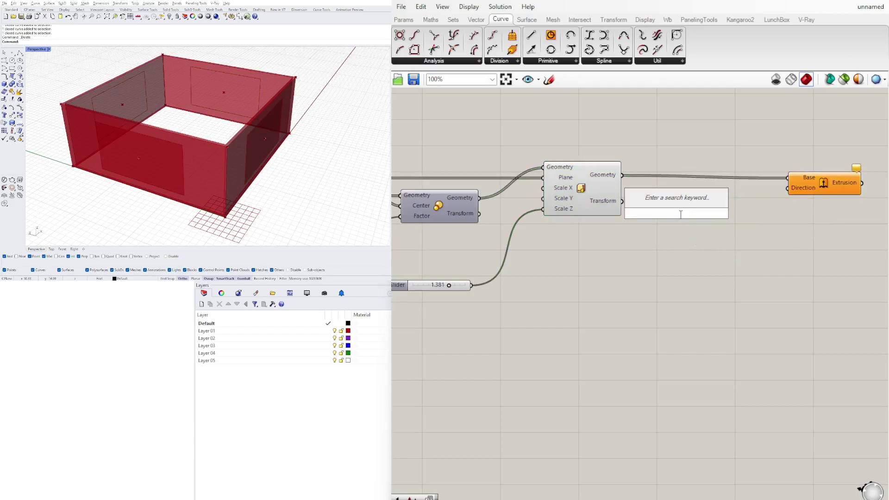
type("Amp")
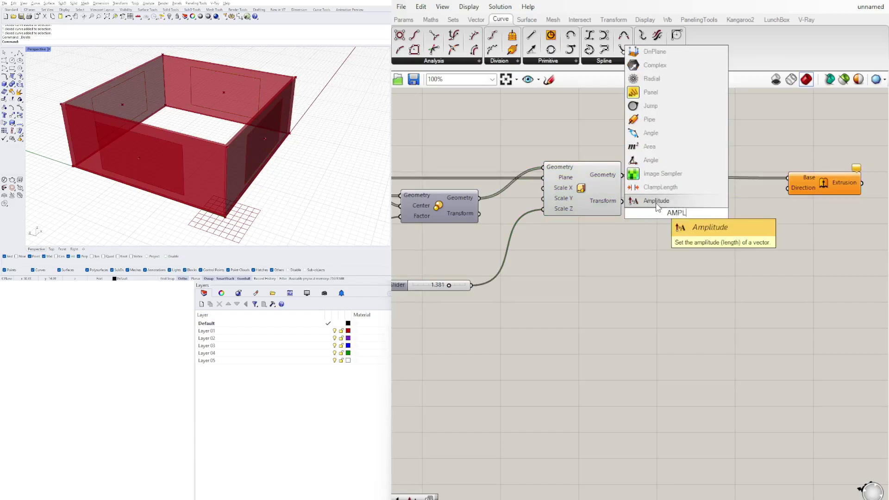
key("Return")
left_click_drag(700, 207, 702, 207)
left_click(606, 194)
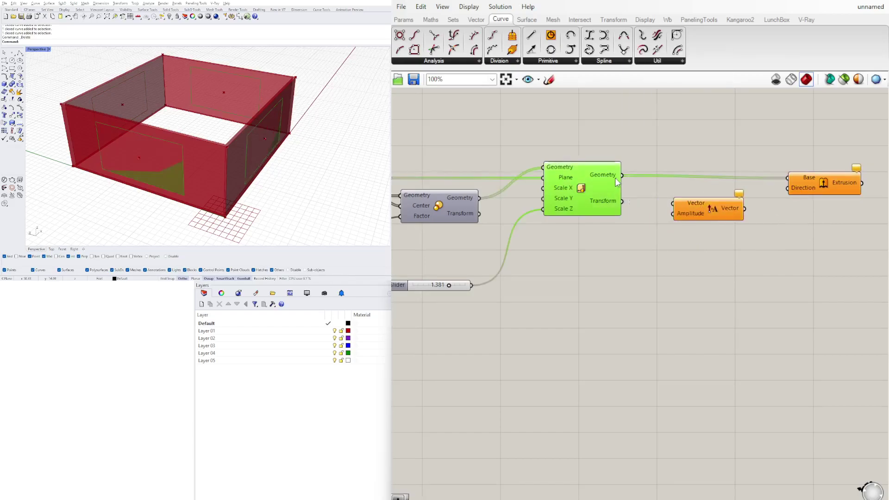
mouse_move(623, 175)
left_mouse_down()
mouse_move(696, 209)
mouse_move(783, 197)
mouse_move(789, 188)
left_mouse_up()
left_click_drag(842, 178, 814, 181)
left_click_drag(676, 205, 681, 234)
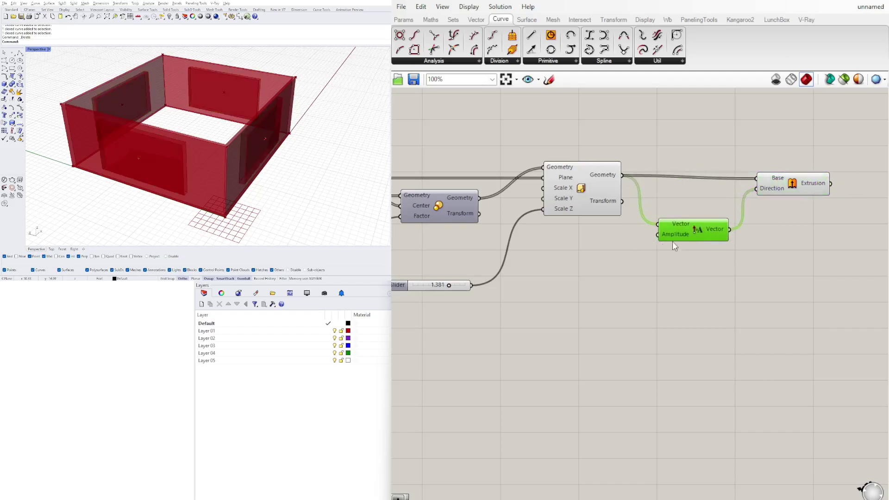
Shift the WALL THICKNESS slider closer to the Division component and wire the Division Result into the Amplitude input.
double_click(603, 243)
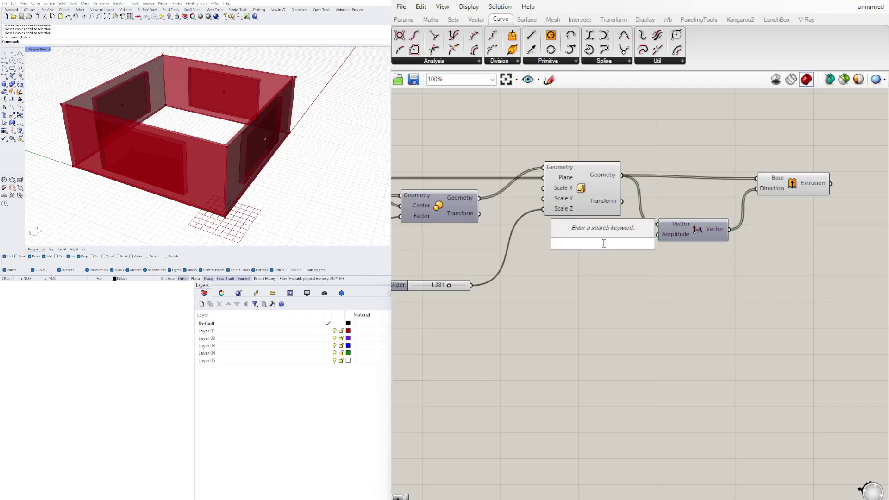
left_click(690, 275)
scroll(674, 263, "down", 3)
right_click_drag(615, 281, 800, 271)
scroll(509, 281, "up", 1)
right_click_drag(507, 283, 703, 253)
scroll(566, 265, "down", 1)
right_click_drag(532, 261, 628, 265)
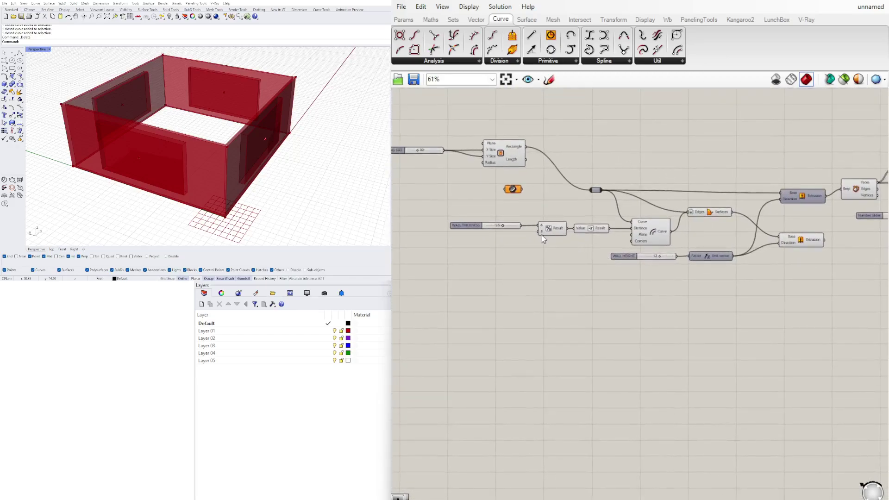
scroll(550, 240, "up", 2)
left_click(451, 225)
left_click_drag(452, 225, 464, 225)
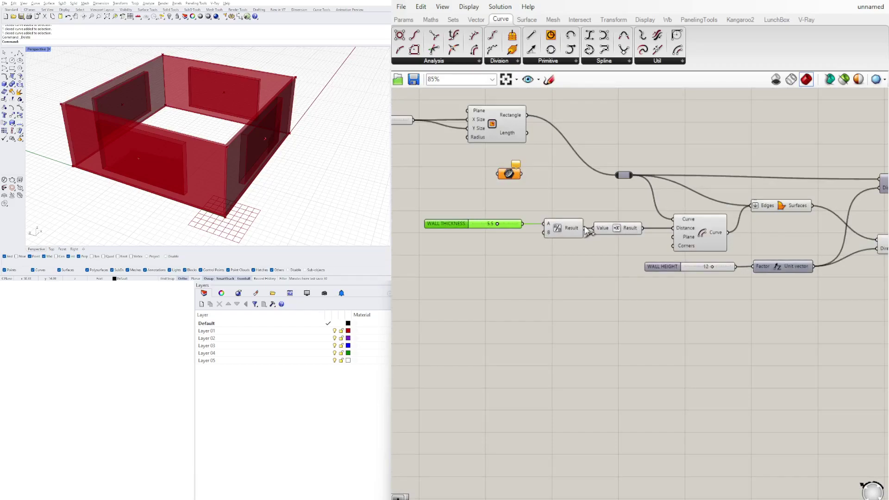
left_click_drag(583, 226, 743, 200)
scroll(576, 249, "down", 10)
scroll(718, 269, "up", 10)
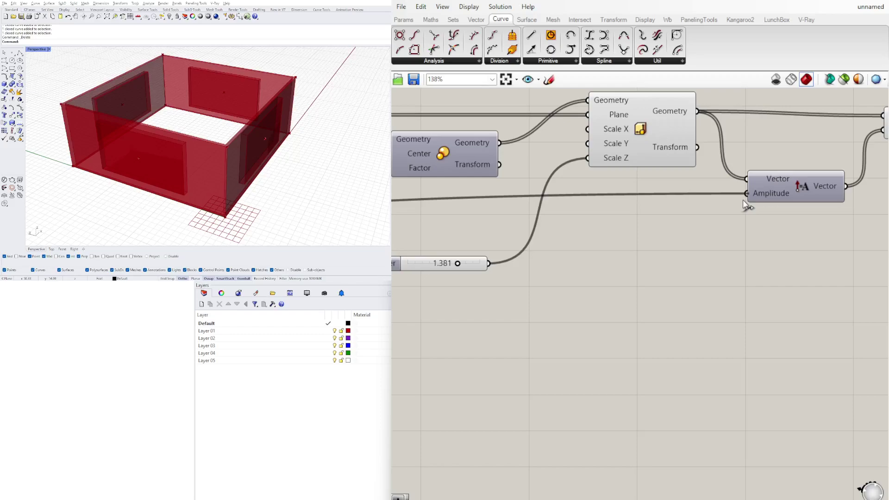
Examine the extruded window volumes against the walls, checking the Scale NU and Amplitude components that define them.
scroll(278, 111, "up", 6)
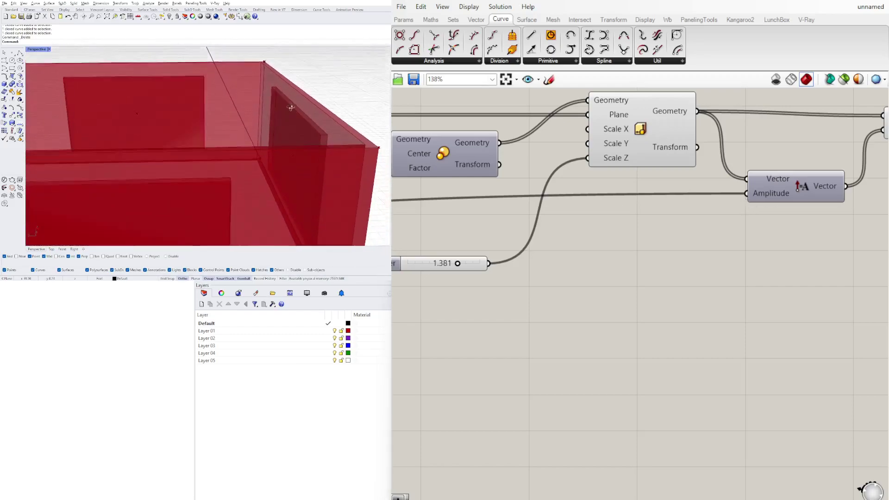
scroll(278, 112, "down", 7)
right_click_drag(278, 112, 290, 130)
right_click_drag(783, 201, 663, 232)
scroll(663, 232, "down", 1)
left_click(680, 218)
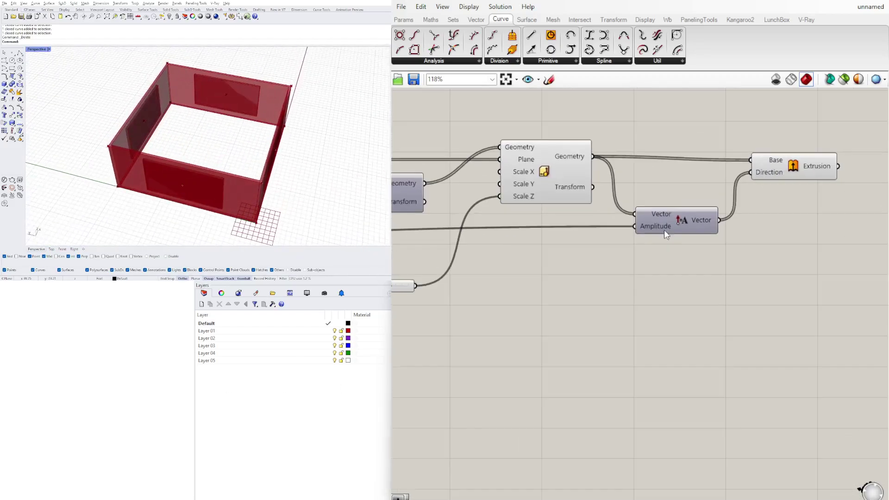
left_click(550, 155)
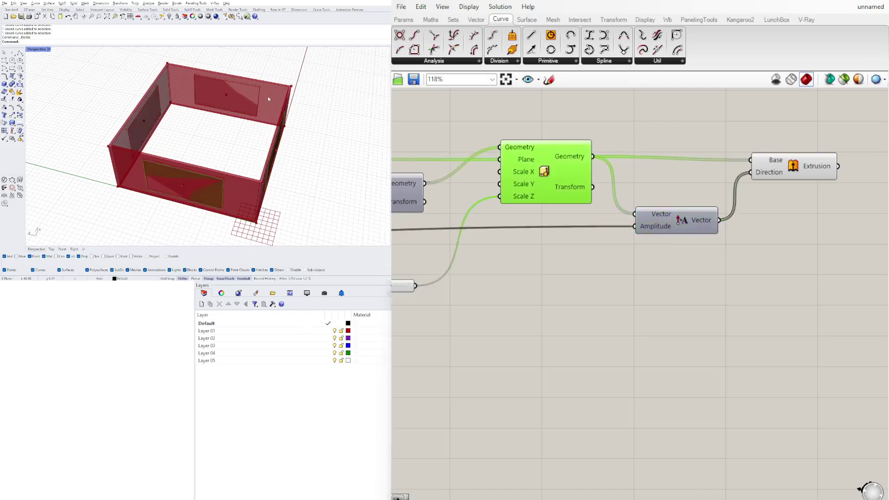
scroll(316, 133, "up", 5)
right_click_drag(316, 133, 288, 112)
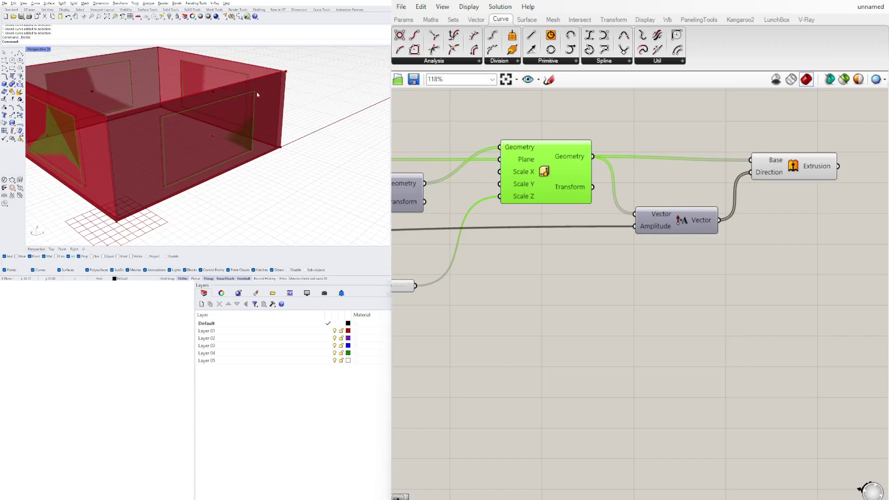
left_click(681, 222)
scroll(681, 224, "down", 5)
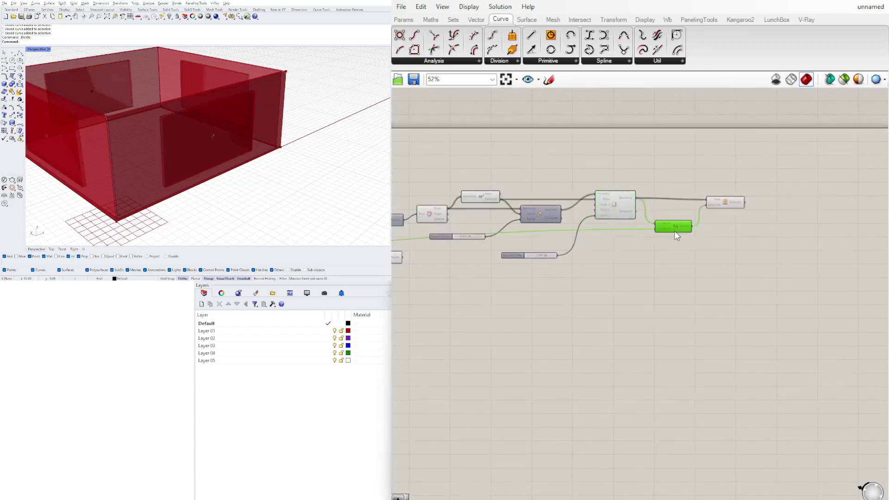
Tidy the graph by moving the WALL THICKNESS slider, its Division component and the Edges-to-Surfaces component upward.
right_click_drag(521, 250, 667, 231)
scroll(667, 231, "down", 3)
right_click_drag(463, 230, 591, 235)
scroll(590, 236, "up", 5)
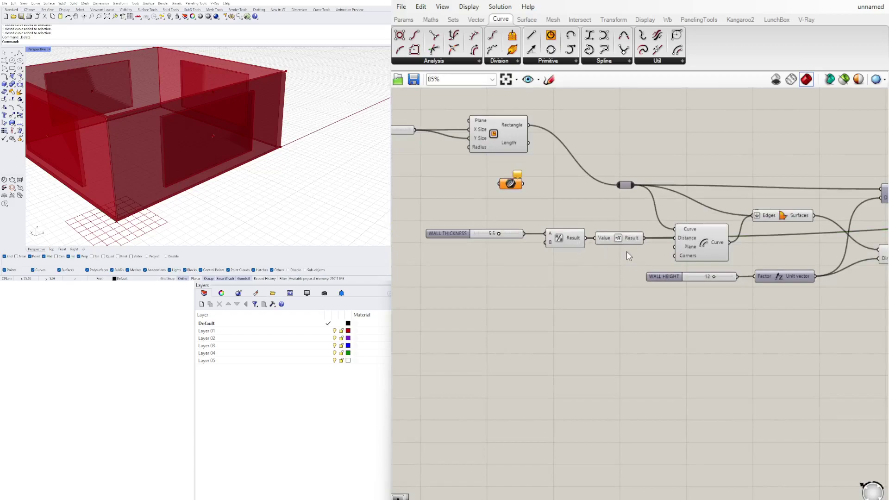
left_click_drag(578, 255, 473, 214)
left_click_drag(548, 229, 541, 214)
left_click(727, 200)
left_click_drag(791, 214, 788, 203)
left_click_drag(560, 262, 467, 219)
left_click_drag(547, 226, 547, 222)
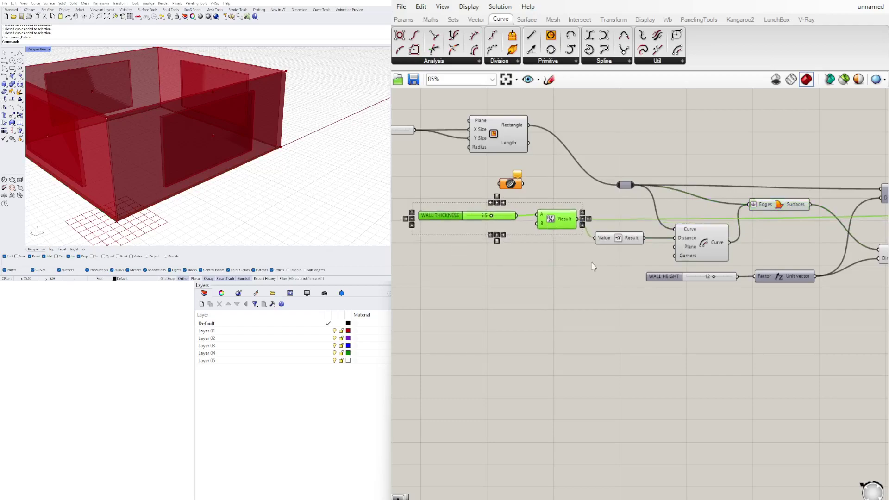
left_click(579, 251)
Turn off the viewport preview of the Scale NU component.
right_click_drag(759, 309, 556, 330)
right_click_drag(777, 227, 669, 225)
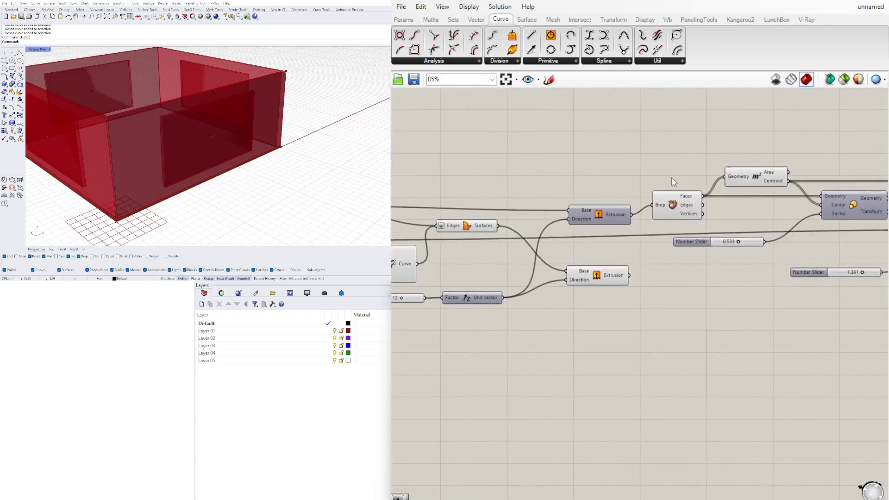
right_click_drag(357, 149, 235, 161)
scroll(687, 170, "down", 2)
right_click_drag(860, 203, 511, 232)
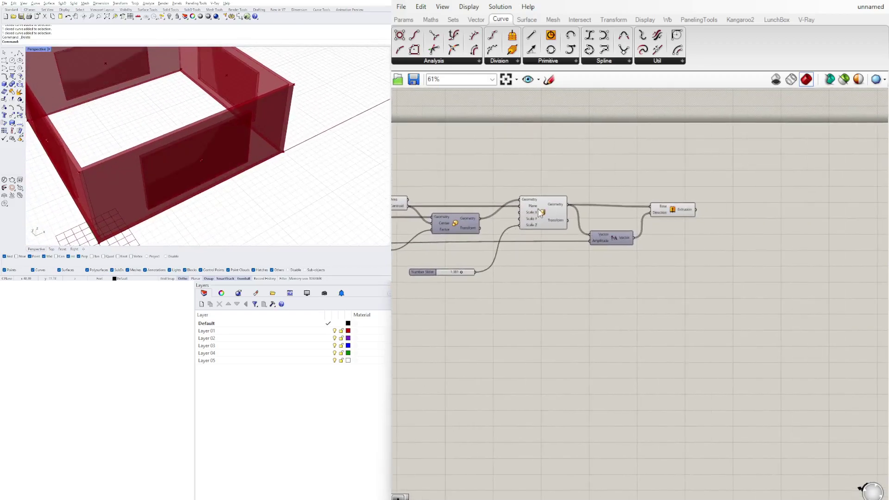
left_click(538, 215)
right_click(545, 212)
left_click(566, 229)
left_click(681, 210)
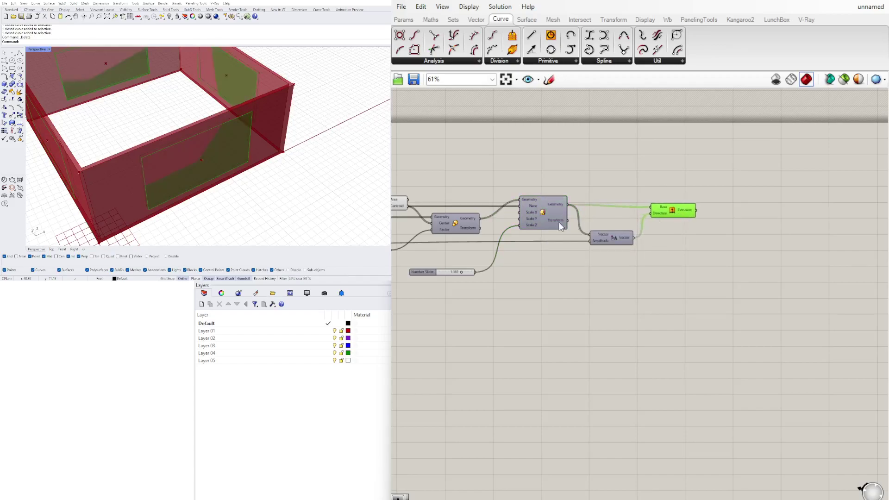
Add a Solid Difference component beyond the window Extrude component and wire the window Extrusion into Breps B.
right_click_drag(486, 225, 707, 226)
right_click_drag(749, 269, 582, 242)
left_click(715, 297)
double_click(717, 302)
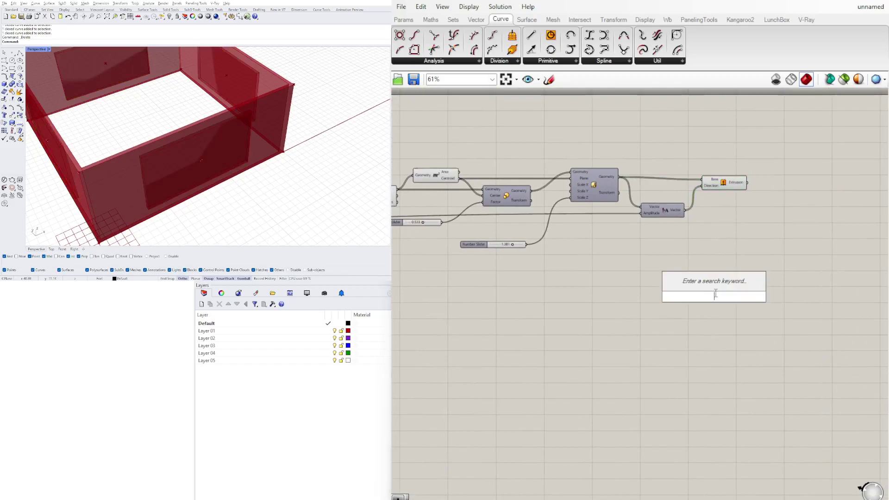
type("DIF")
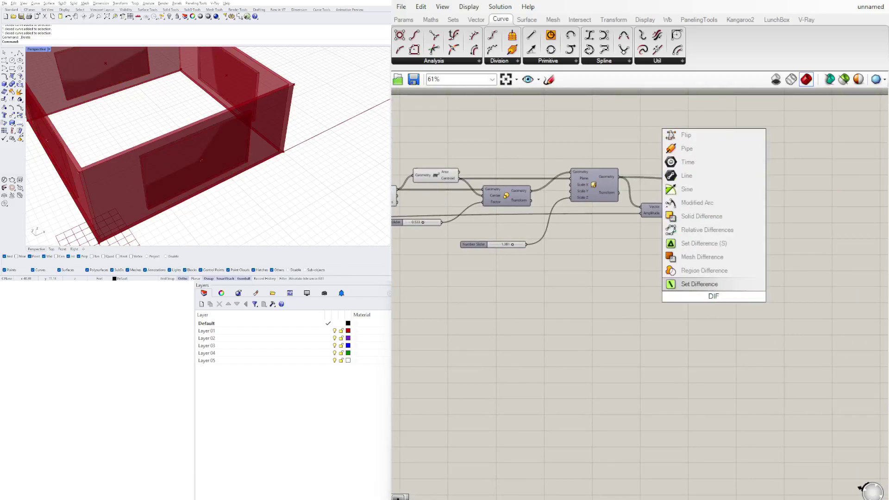
left_click(684, 220)
left_click_drag(716, 296, 807, 226)
left_click(735, 189)
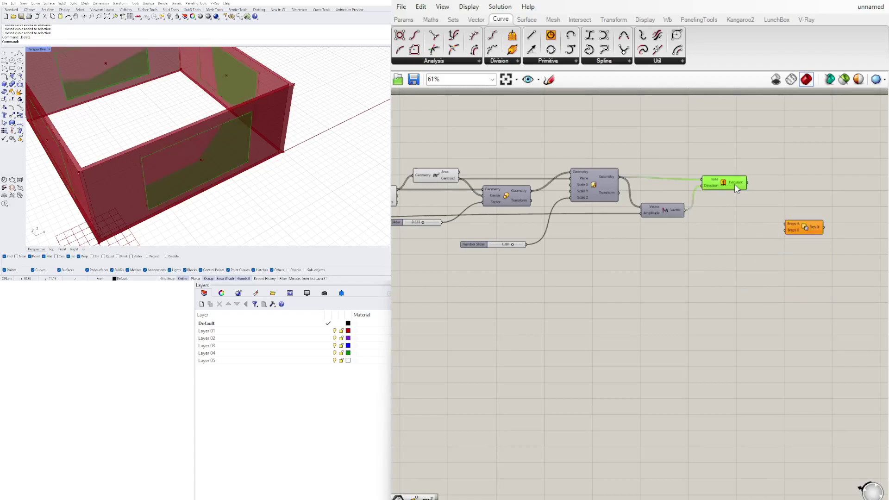
left_click_drag(747, 182, 785, 232)
Wire the thick wall Extrusion output into the Breps A input of Solid Difference.
right_click_drag(640, 250, 768, 251)
left_click(448, 250)
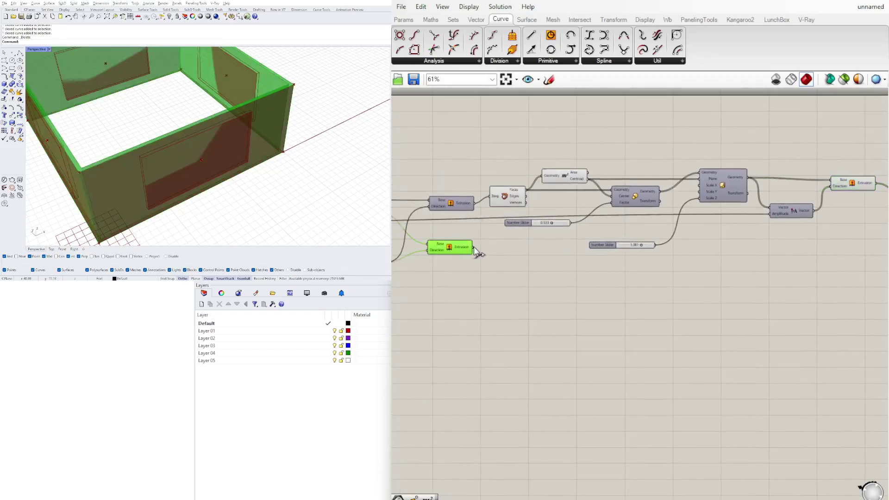
left_click_drag(483, 243, 711, 239)
scroll(517, 245, "down", 3)
scroll(742, 232, "up", 3)
left_click(739, 250)
Turn off the viewport preview of the thick wall Extrude component.
scroll(692, 255, "down", 4)
right_click_drag(686, 281, 773, 261)
left_click(673, 247)
scroll(566, 238, "up", 3)
left_click(538, 238)
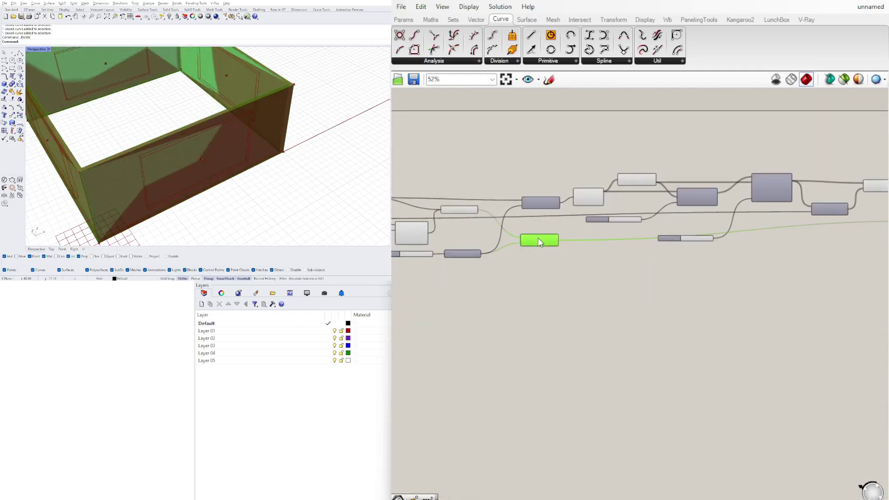
right_click(537, 240)
left_click(566, 259)
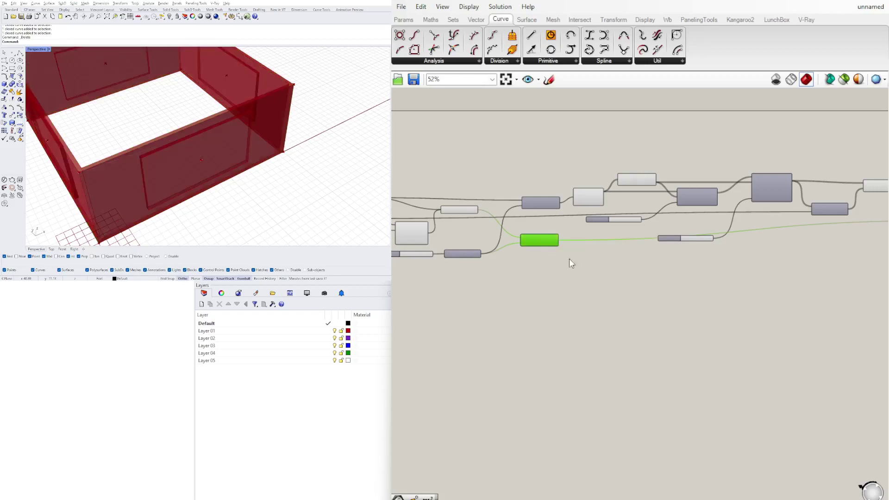
Turn off the viewport preview of the window Extrude component that feeds Breps B.
right_click_drag(773, 259, 533, 259)
scroll(656, 193, "up", 4)
left_click(648, 183)
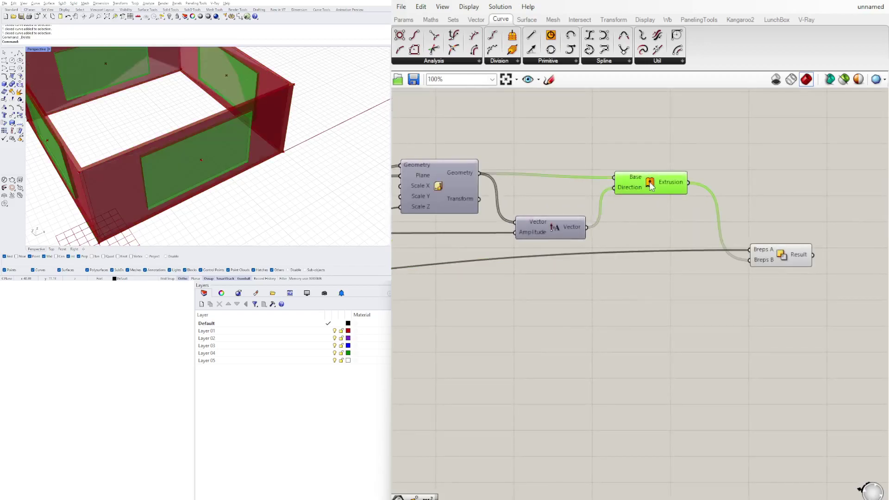
right_click(651, 182)
left_click(660, 204)
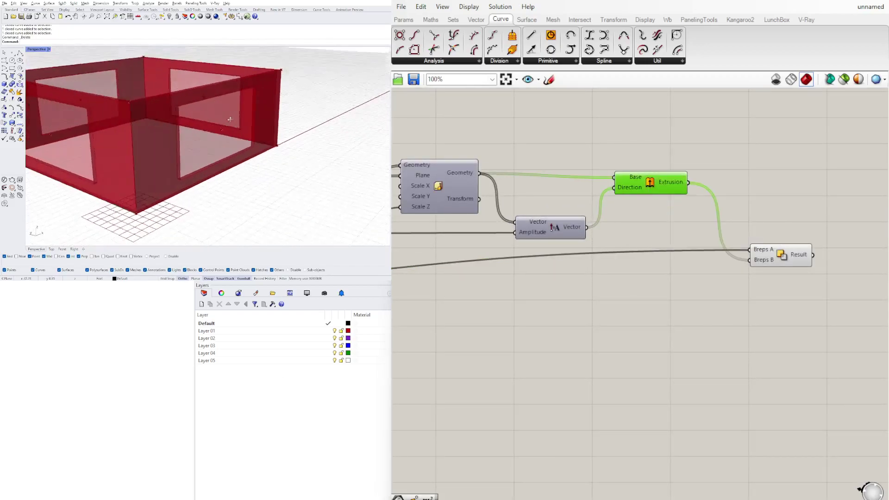
Turn off the viewport preview of the remaining components upstream of Solid Difference.
scroll(504, 279, "down", 4)
right_click_drag(503, 279, 714, 241)
scroll(713, 240, "up", 2)
left_click_drag(685, 236, 585, 185)
middle_click(584, 186)
left_click(619, 149)
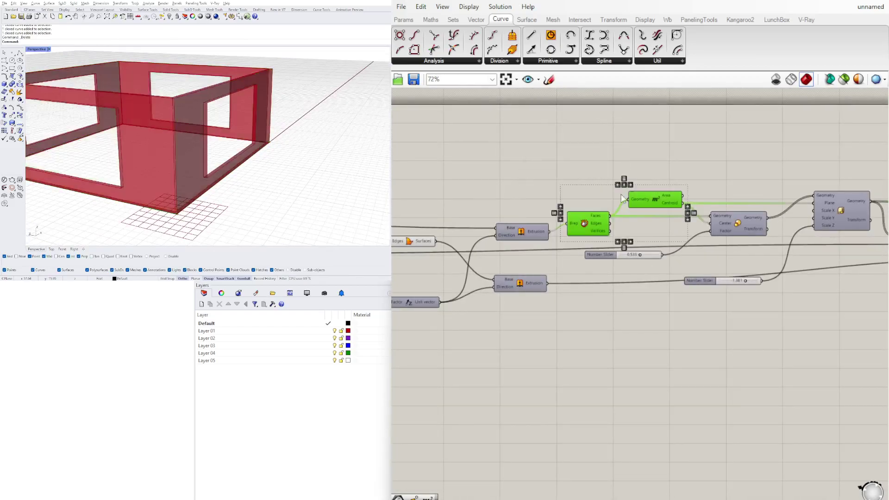
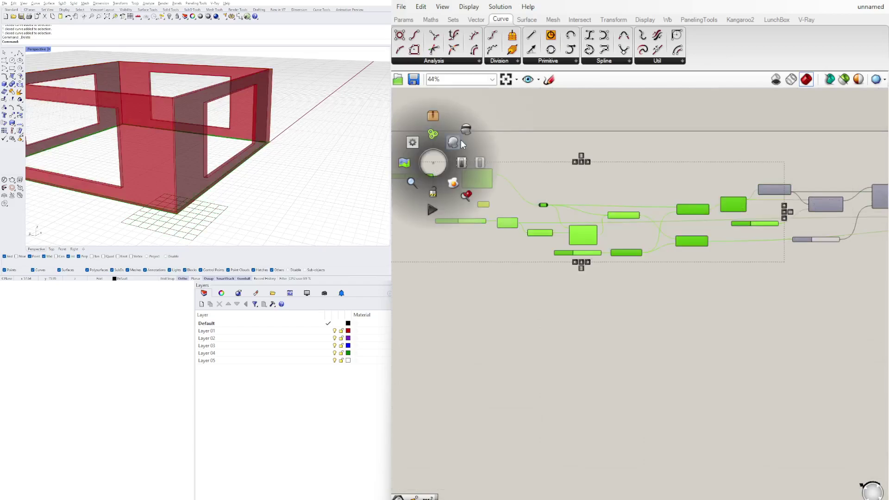
left_click(557, 281)
Set the number slider feeding the Scale Z input of the window scaling to 1.434.
scroll(558, 281, "down", 3)
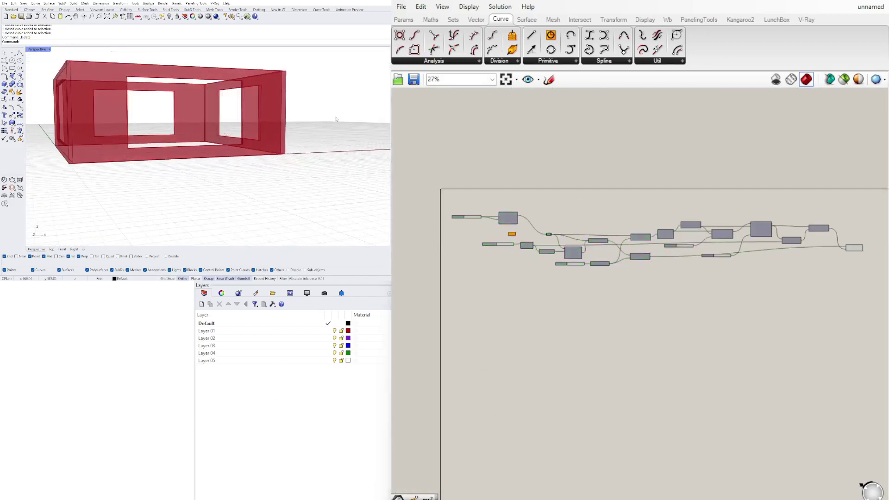
right_click_drag(172, 80, 213, 111)
scroll(207, 118, "down", 4)
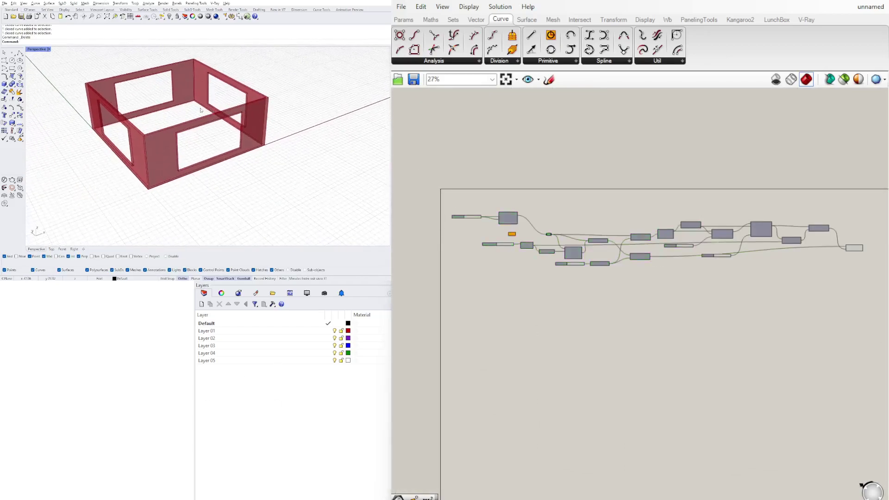
scroll(723, 252, "up", 6)
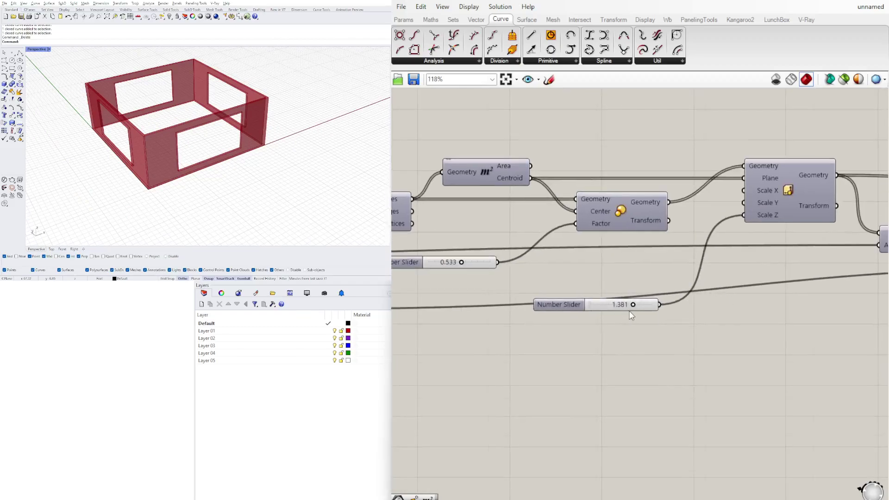
mouse_move(638, 298)
left_mouse_down()
mouse_move(583, 306)
mouse_move(649, 304)
mouse_move(640, 303)
left_mouse_up()
Set the number slider feeding the Factor input of the uniform window Scale component to 0.520.
scroll(588, 273, "down", 3)
right_click_drag(447, 192, 640, 212)
scroll(640, 212, "up", 3)
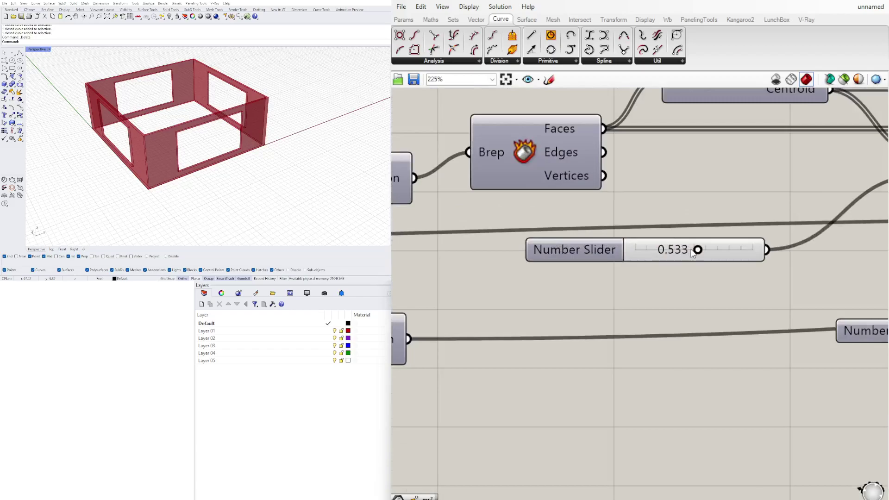
mouse_move(699, 251)
left_mouse_down()
mouse_move(671, 251)
mouse_move(711, 249)
mouse_move(695, 242)
left_mouse_up()
Draw a large closed polyline with many stepped corners on the ground plane beside the existing box building.
scroll(626, 179, "down", 6)
right_click_drag(274, 95, 271, 125)
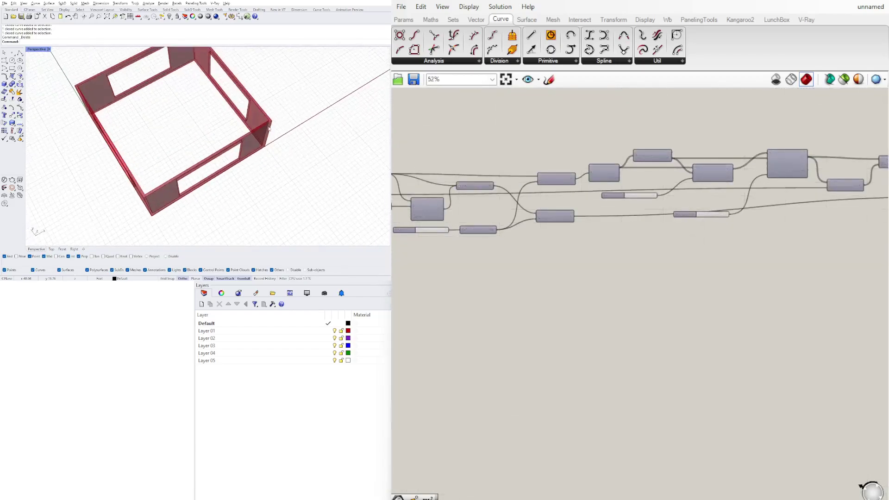
scroll(271, 124, "down", 9)
right_click_drag(254, 94, 259, 85)
scroll(261, 85, "up", 3)
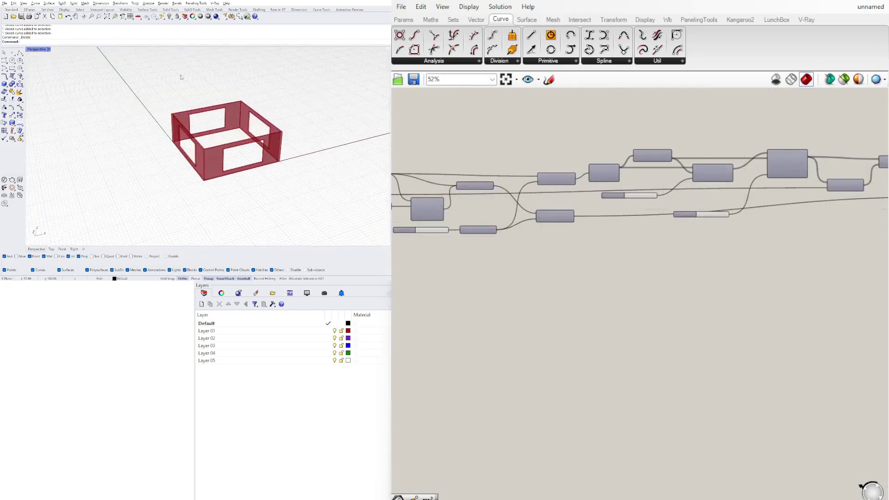
scroll(197, 87, "down", 3)
left_click(189, 136)
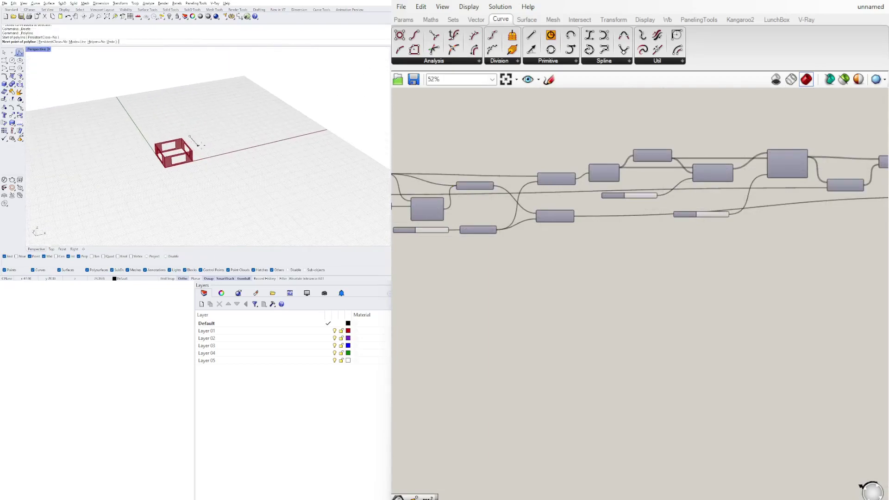
left_click(202, 148)
left_click(225, 144)
left_click(214, 132)
left_click(231, 129)
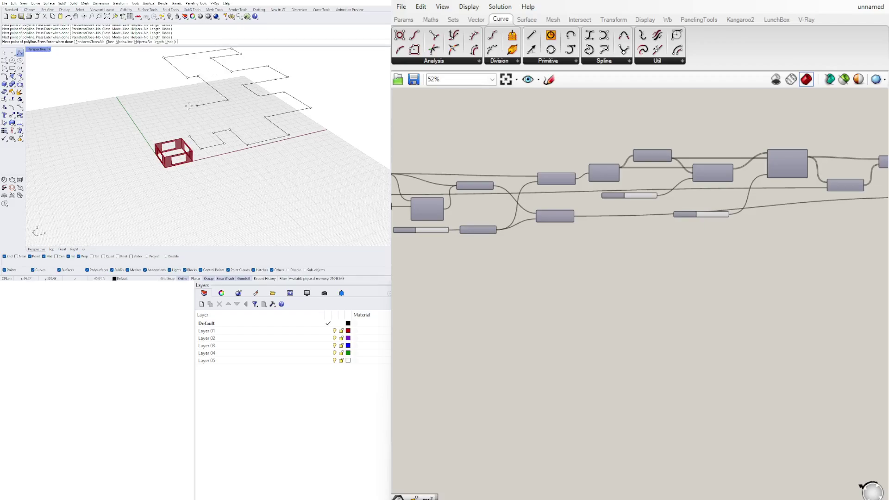
scroll(157, 120, "up", 3)
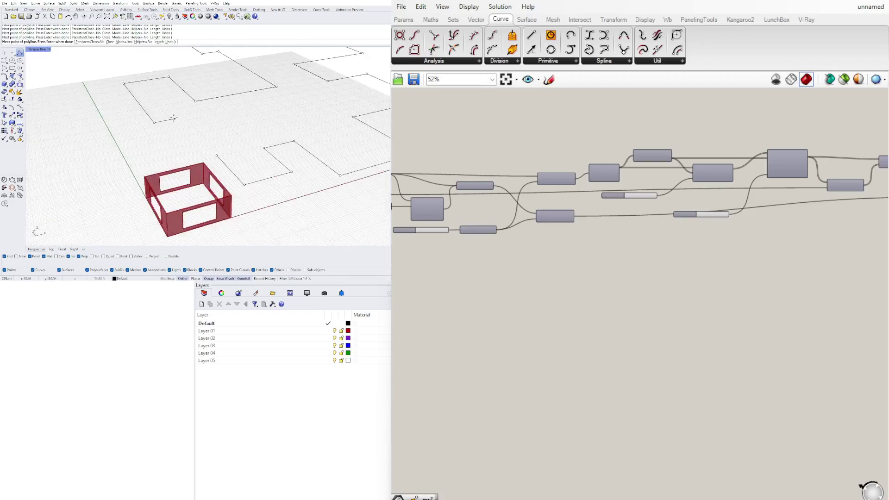
type("C")
key("Return")
scroll(175, 121, "down", 3)
scroll(177, 127, "up", 2)
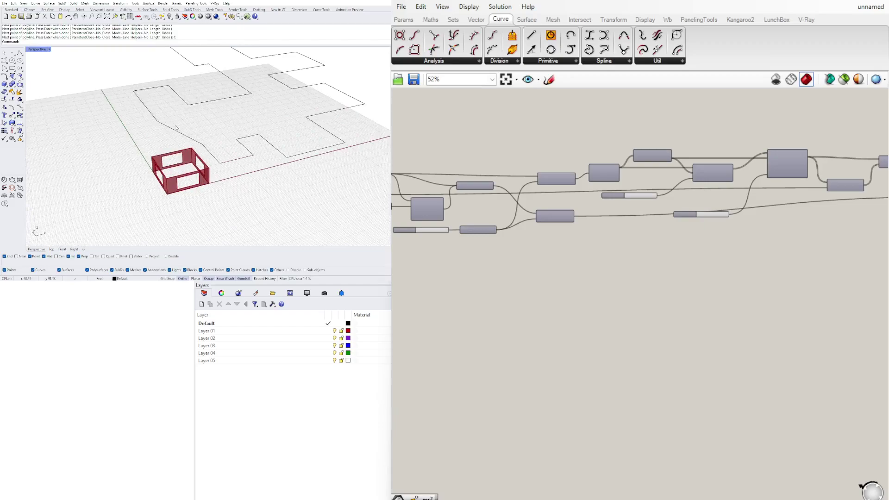
Assign the new closed polyline as the single curve referenced by the empty Curve parameter.
left_click(176, 132)
right_click_drag(213, 126, 182, 144)
scroll(639, 245, "up", 4)
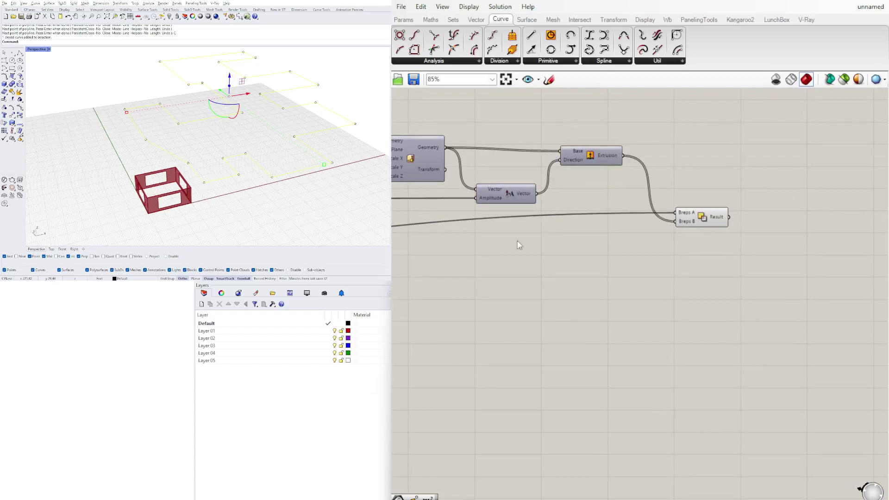
right_click_drag(520, 245, 737, 250)
right_click_drag(538, 255, 732, 260)
right_click_drag(522, 231, 821, 236)
scroll(567, 202, "up", 5)
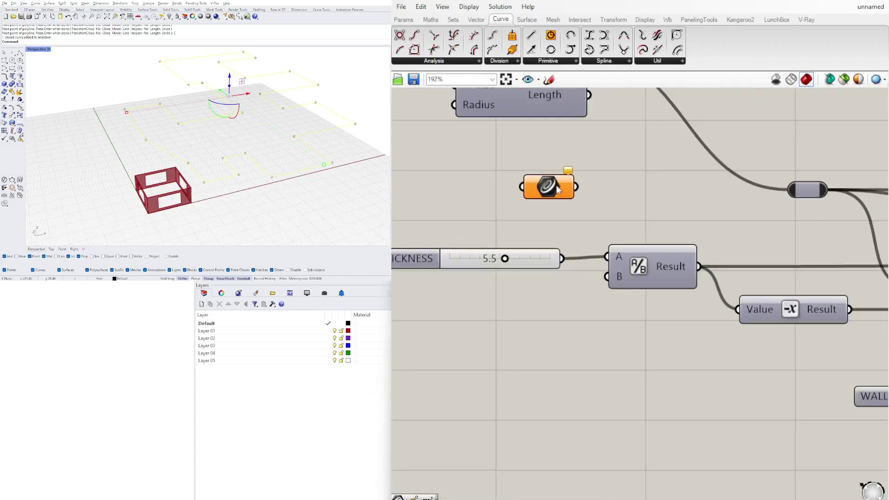
left_click(558, 189)
right_click(557, 186)
left_click(618, 329)
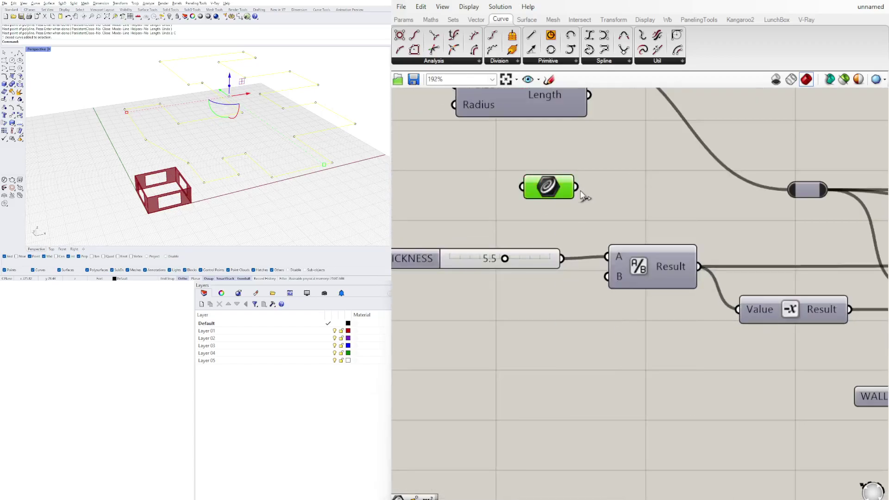
Wire the Curve parameter into the relay so the drawn outline replaces the rectangle, and inspect the resulting walls.
left_click_drag(577, 187, 784, 189)
left_click(287, 206)
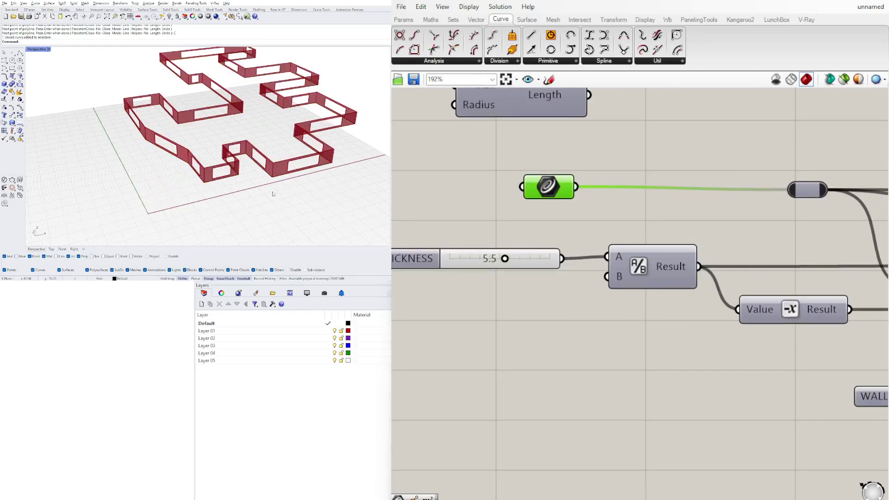
right_click_drag(153, 192, 154, 120)
scroll(266, 169, "down", 6)
scroll(711, 186, "down", 4)
Turn on the viewport preview of the window Extrude component that feeds Breps B.
right_click_drag(834, 230, 497, 243)
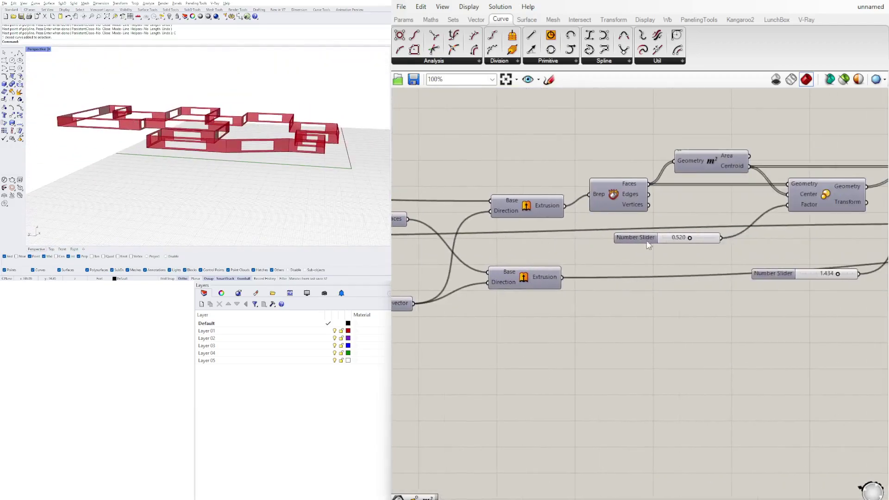
right_click_drag(787, 247, 565, 249)
right_click_drag(824, 246, 519, 274)
right_click_drag(646, 268, 566, 279)
left_click(701, 288)
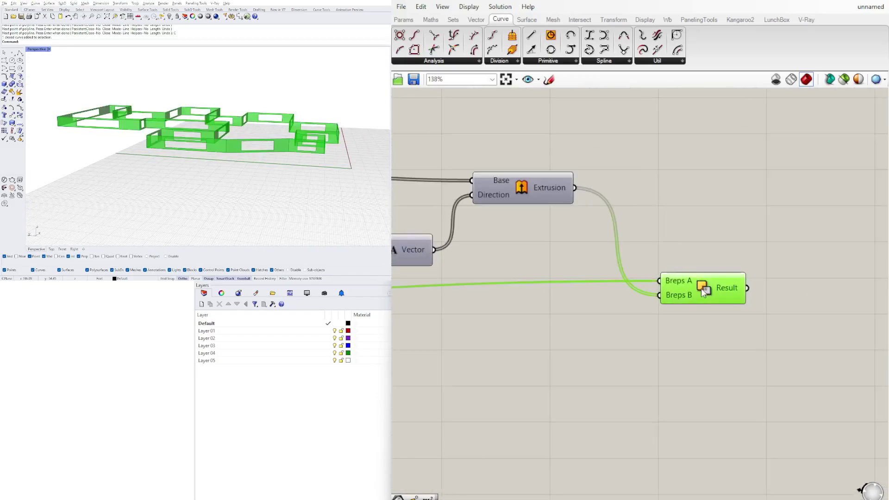
right_click_drag(414, 281, 767, 281)
left_click(673, 374)
scroll(674, 374, "down", 5)
right_click_drag(751, 358, 591, 306)
scroll(637, 277, "up", 3)
scroll(621, 235, "up", 4)
left_click(623, 237)
right_click(631, 223)
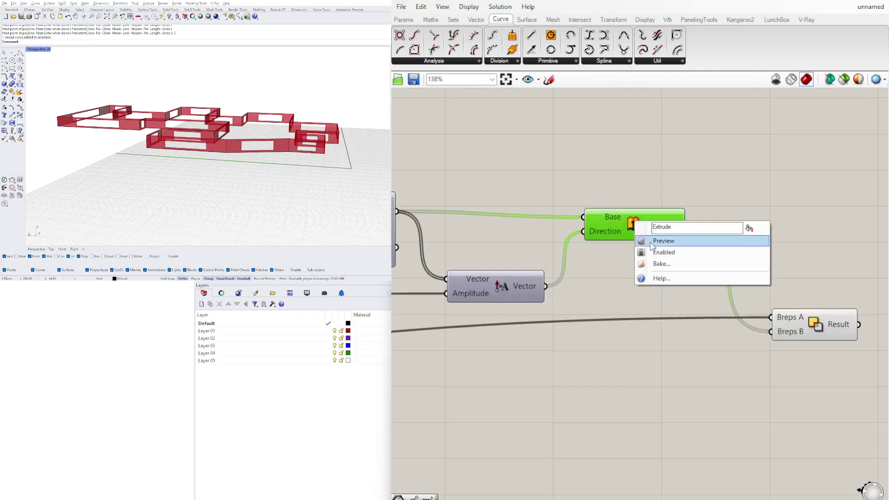
left_click(656, 240)
left_click(548, 170)
Compare the cut walls with the window volumes by highlighting the Solid Difference and window Extrude components in turn.
right_click_drag(296, 135, 221, 148)
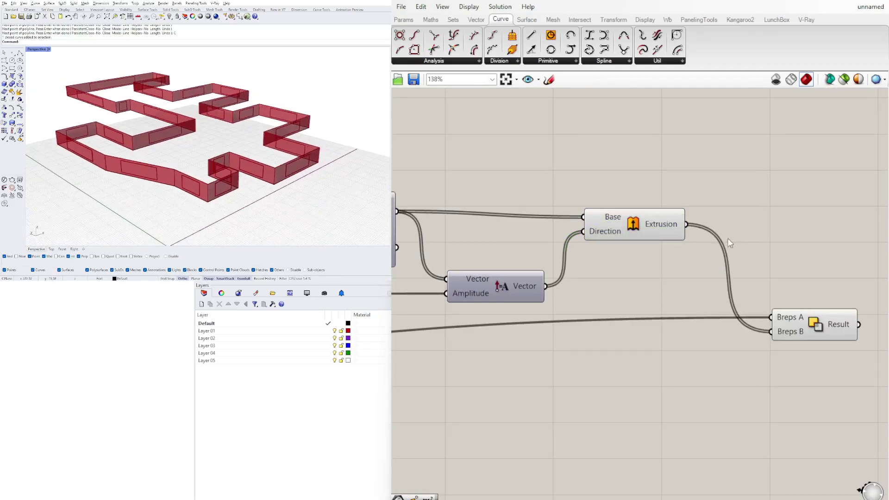
left_click(662, 220)
left_click(809, 321)
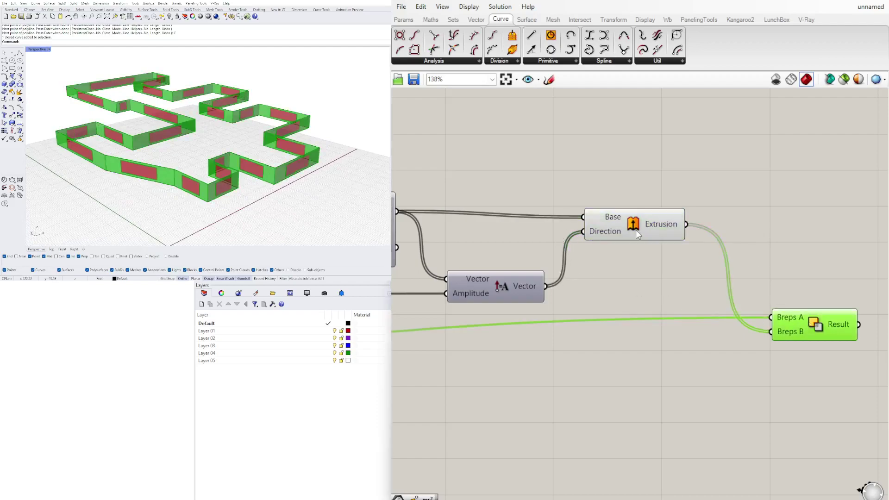
left_click(677, 221)
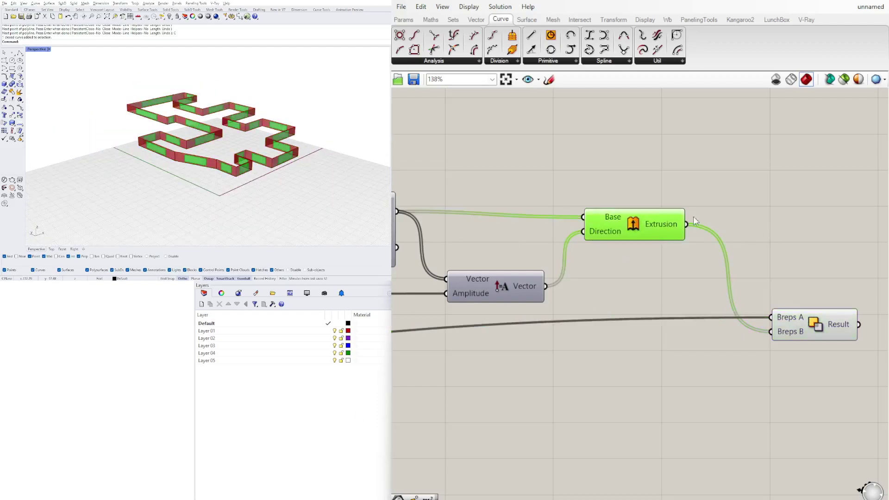
right_click(640, 217)
left_click(658, 186)
scroll(728, 279, "down", 1)
left_click_drag(815, 322, 768, 325)
left_click(809, 380)
scroll(222, 157, "up", 3)
right_click_drag(242, 168, 232, 153)
scroll(216, 165, "up", 3)
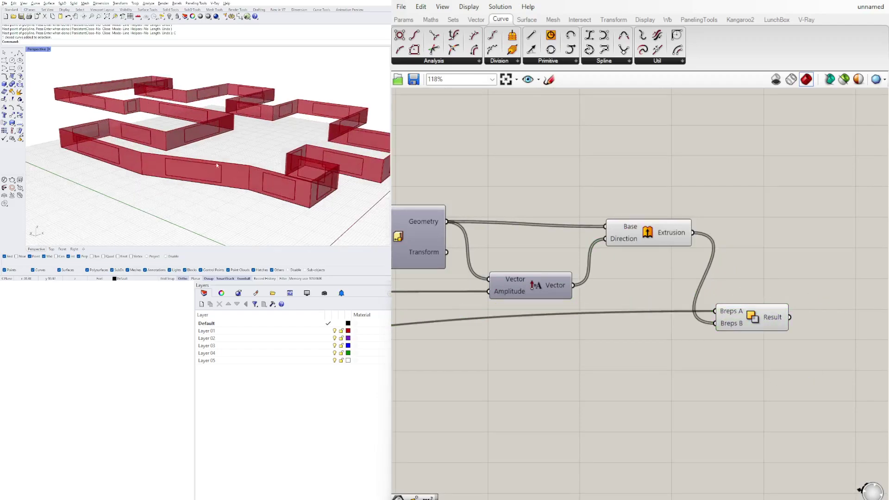
scroll(189, 172, "up", 5)
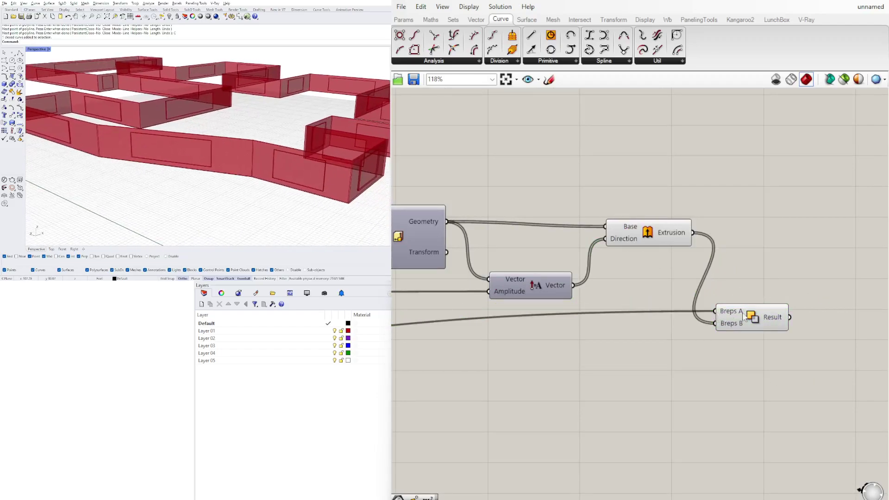
left_click_drag(744, 315, 764, 316)
left_click(611, 238)
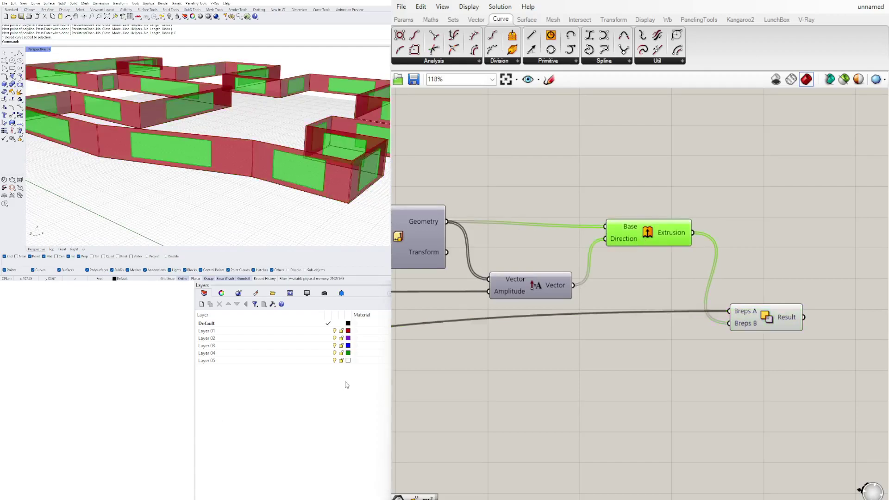
Turn on the viewport preview of the Scale NU component and look closely at the window faces.
right_click_drag(438, 239, 670, 234)
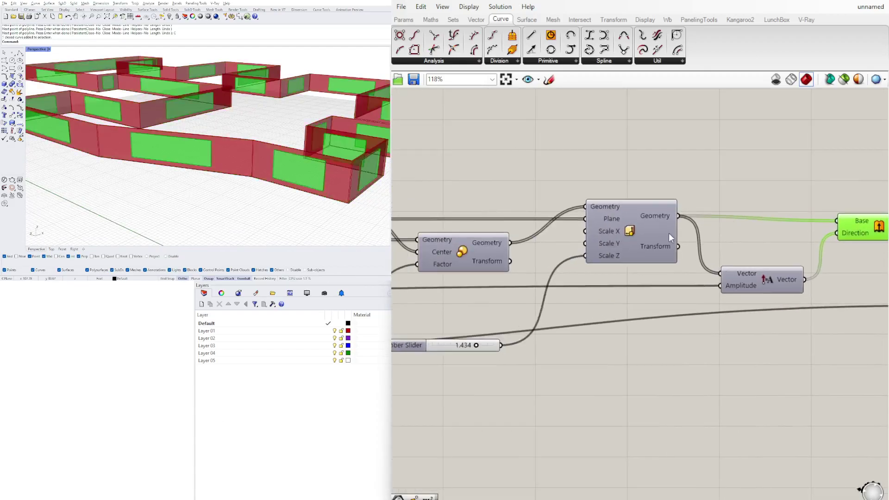
left_click(642, 228)
right_click(643, 211)
left_click(635, 226)
right_click(635, 226)
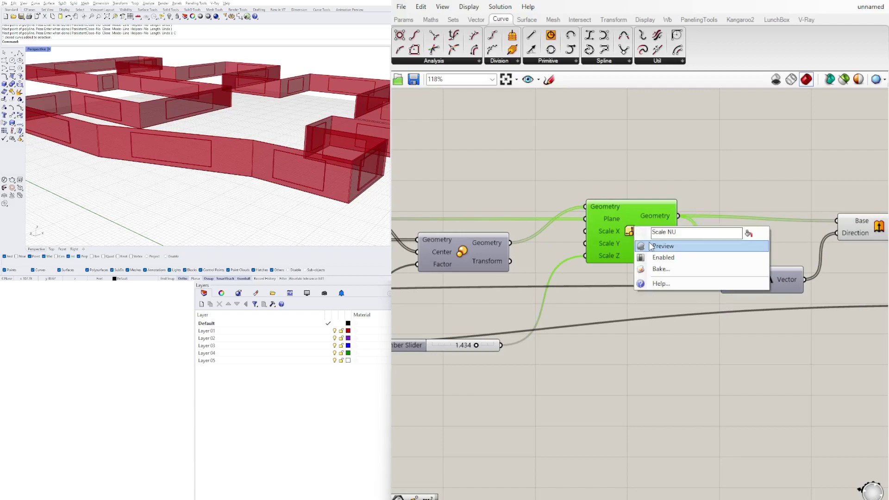
left_click(652, 246)
right_click_drag(706, 207, 549, 204)
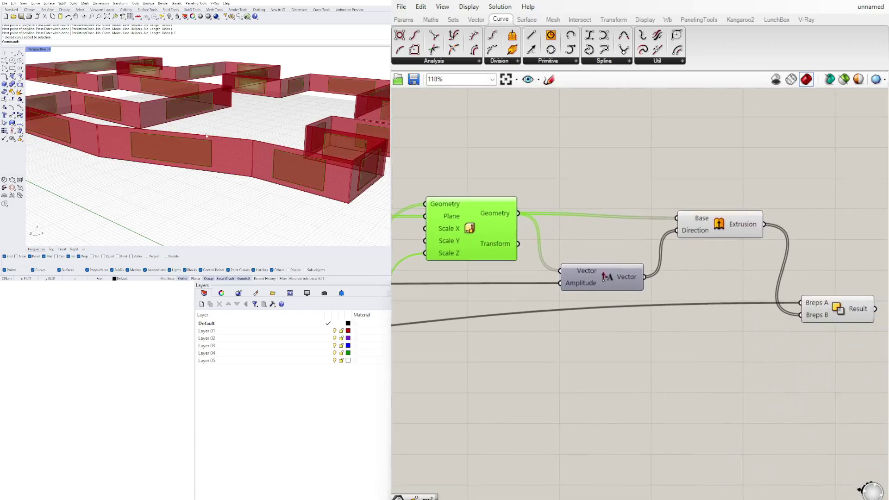
right_click_drag(195, 153, 159, 138)
scroll(158, 138, "up", 3)
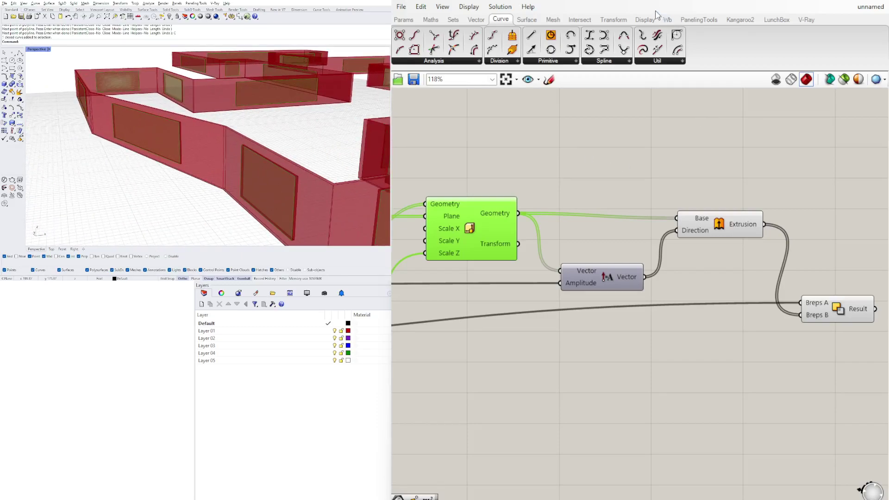
Try a LunchBox diagrid structure on the Scale NU window faces with default divisions, and delete the component.
left_click(777, 21)
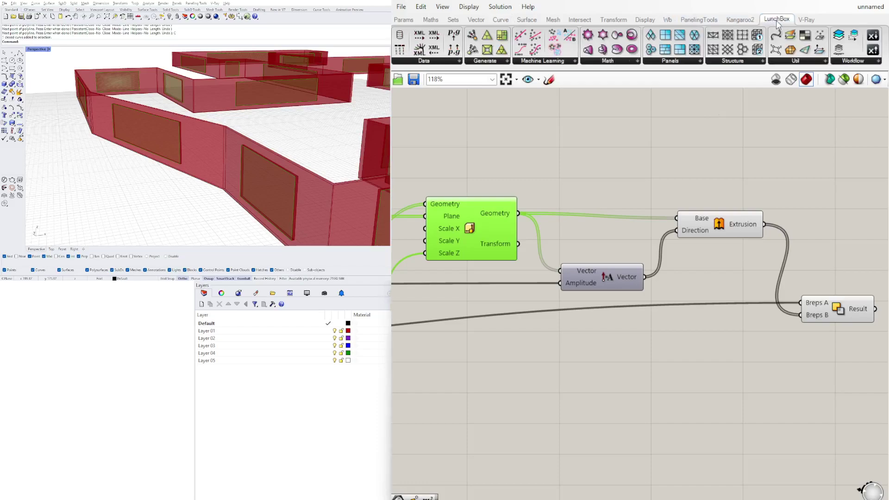
left_click_drag(728, 49, 596, 163)
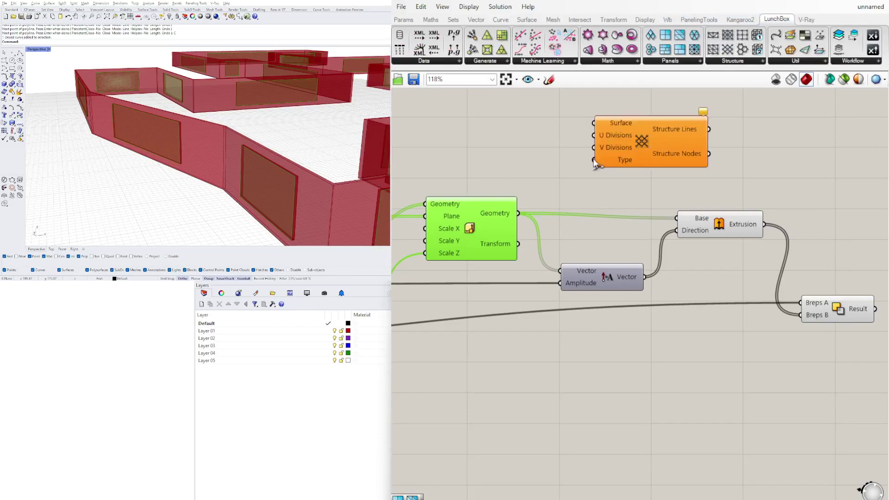
left_click_drag(519, 213, 594, 122)
left_click_drag(649, 139, 677, 137)
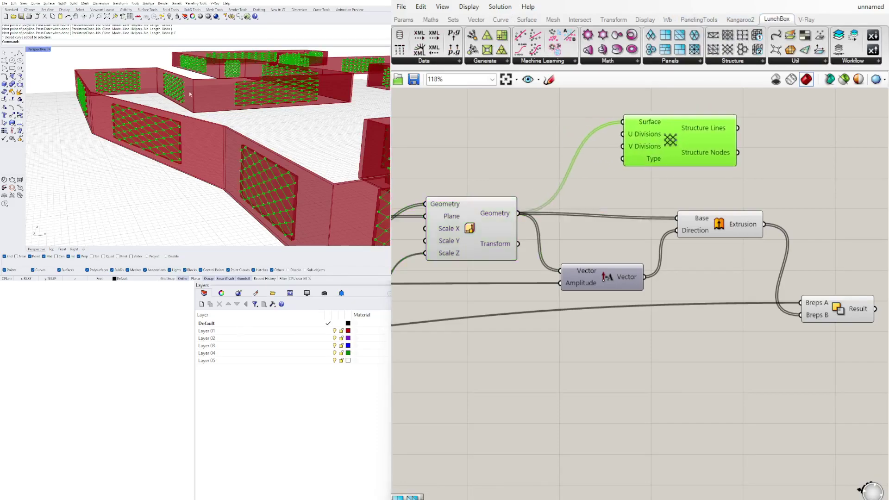
scroll(209, 118, "down", 5)
scroll(220, 121, "up", 5)
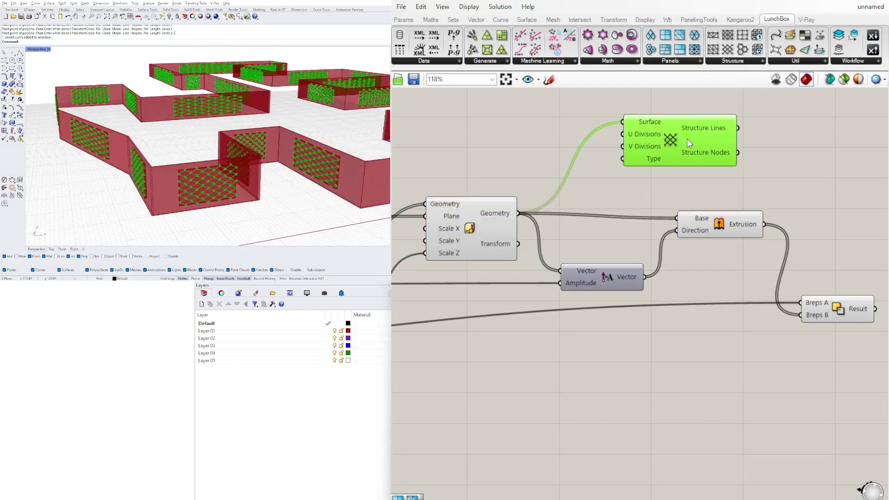
key("Delete")
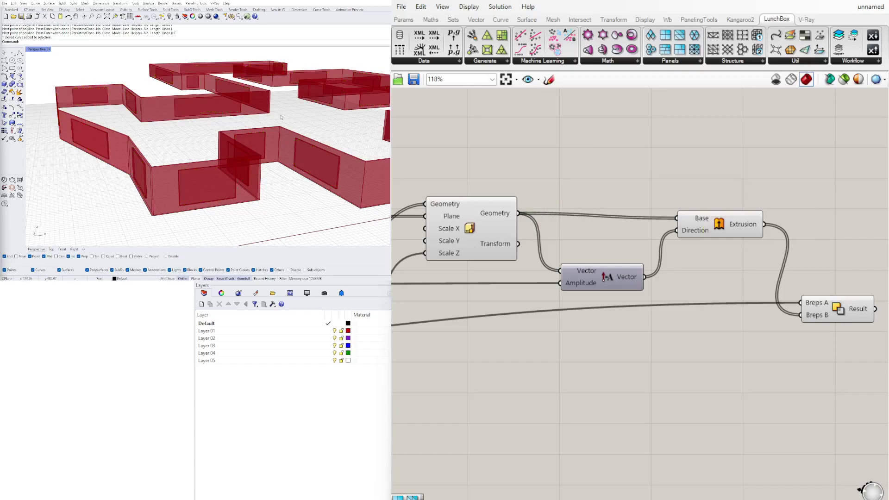
scroll(281, 118, "down", 5)
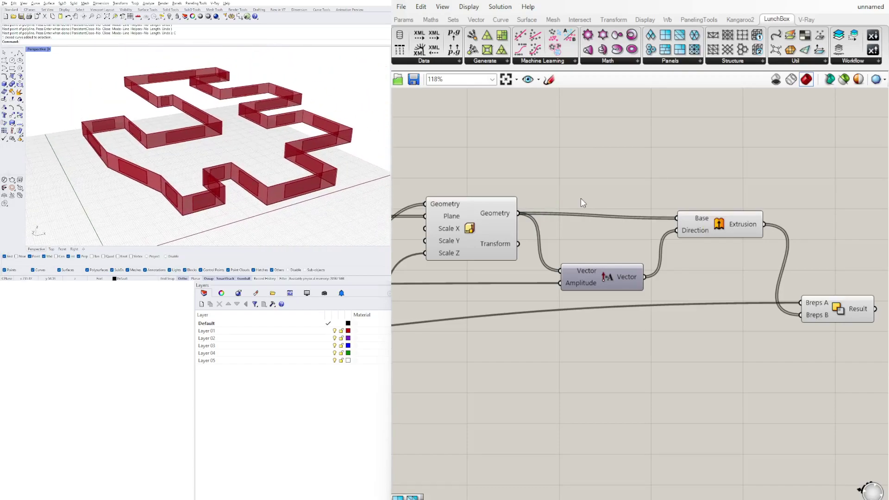
right_click_drag(804, 276, 662, 265)
left_click_drag(689, 302, 696, 301)
left_click(705, 261)
right_click_drag(530, 243, 712, 242)
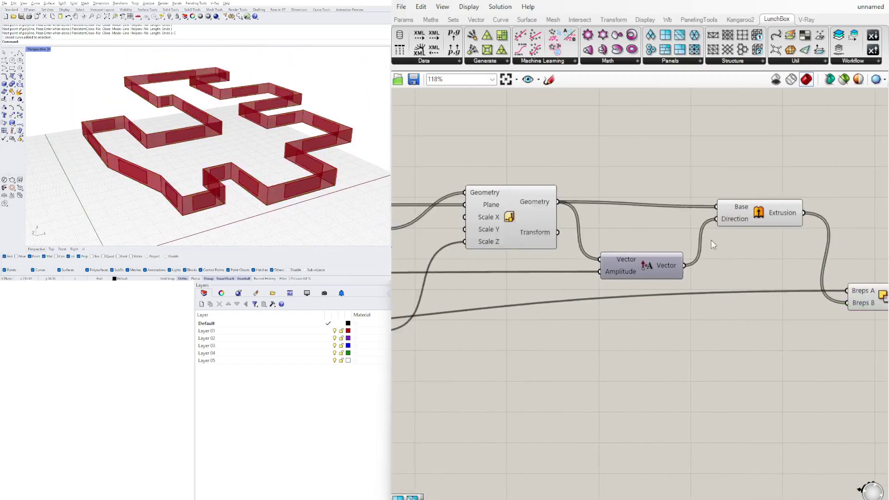
scroll(587, 225, "down", 1)
left_click(513, 215)
left_click(645, 184)
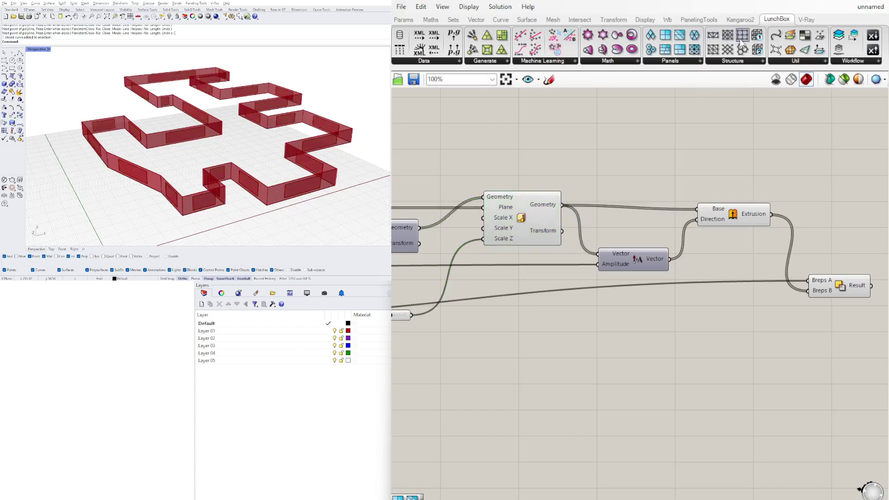
Add a LunchBox grid structure component above Scale NU and feed the scaled window geometry into its Surface input.
left_click_drag(743, 40, 643, 163)
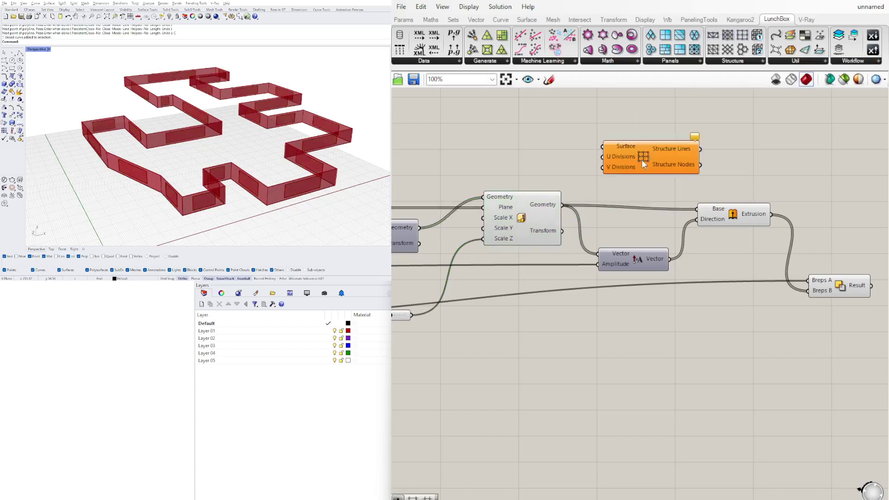
left_click_drag(564, 205, 604, 147)
left_click_drag(653, 160, 694, 140)
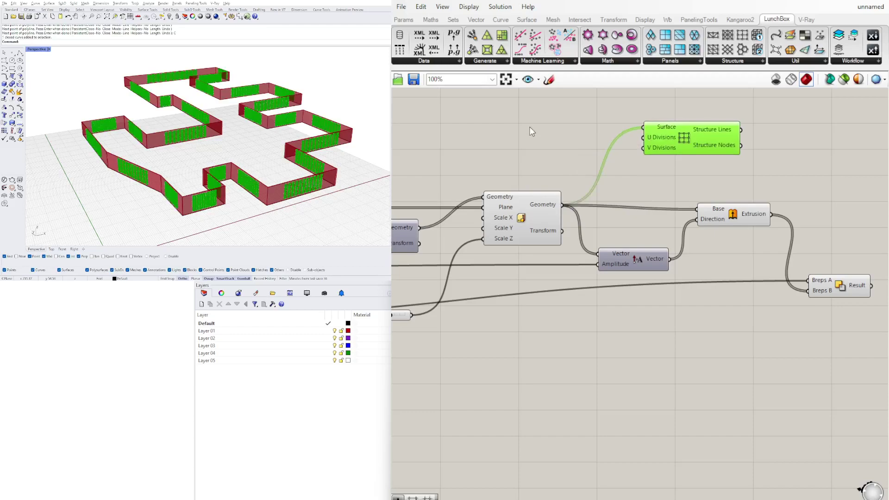
Create a number slider with value 3 and connect it to both U Divisions and V Divisions of the grid structure.
double_click(531, 127)
type("3")
key("Return")
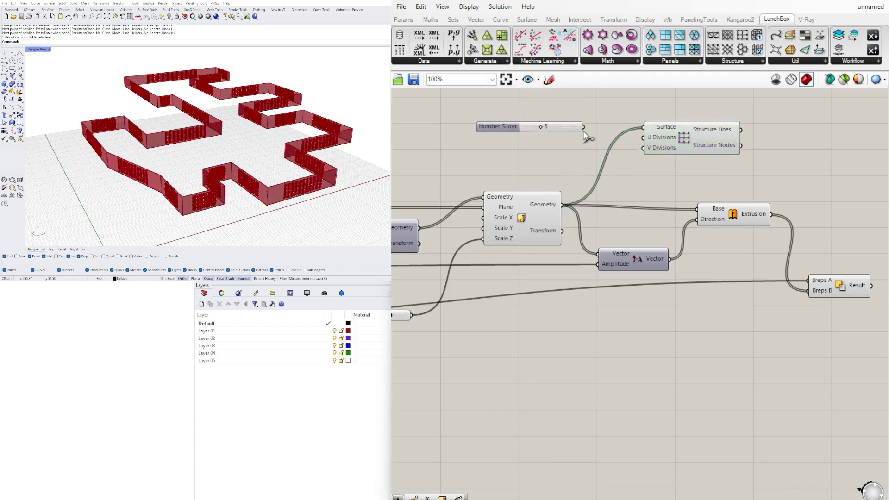
left_click_drag(583, 129, 623, 144)
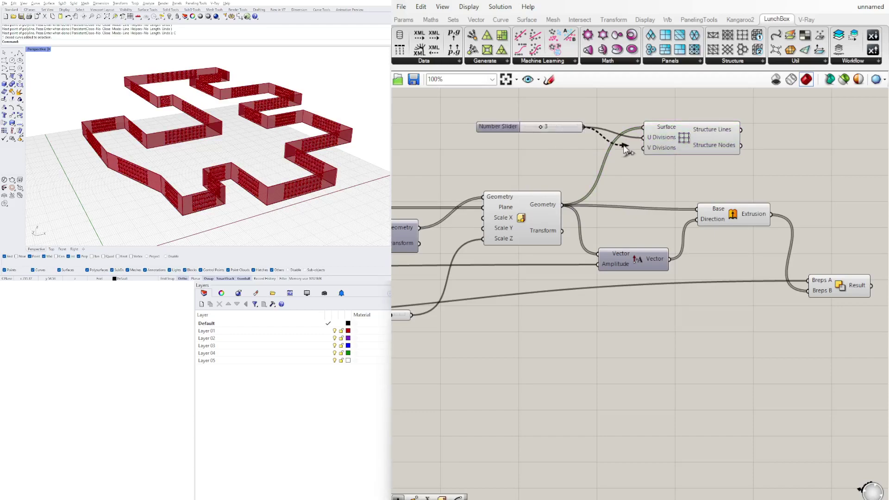
Set the slider driving the grid structure's U and V divisions to 5.
scroll(216, 201, "up", 6)
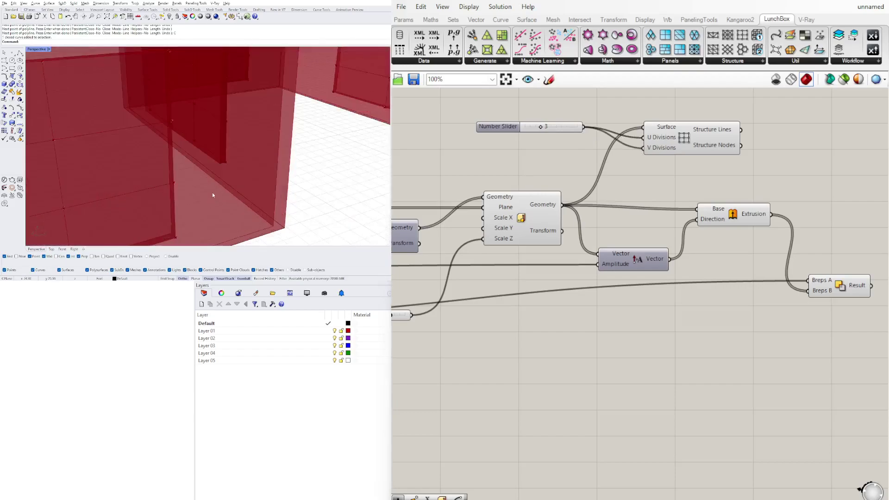
scroll(199, 187, "down", 6)
right_click_drag(199, 187, 243, 174)
scroll(208, 153, "down", 4)
right_click_drag(169, 151, 186, 82)
scroll(514, 135, "up", 5)
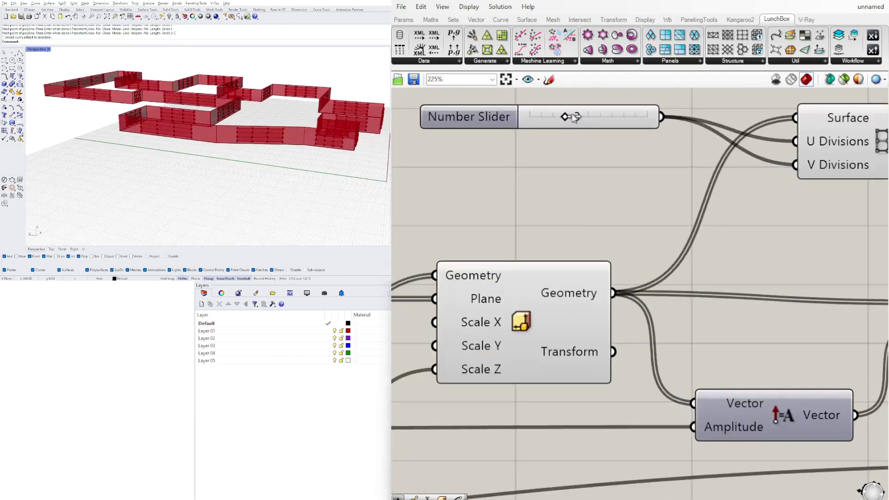
left_click_drag(572, 117, 597, 120)
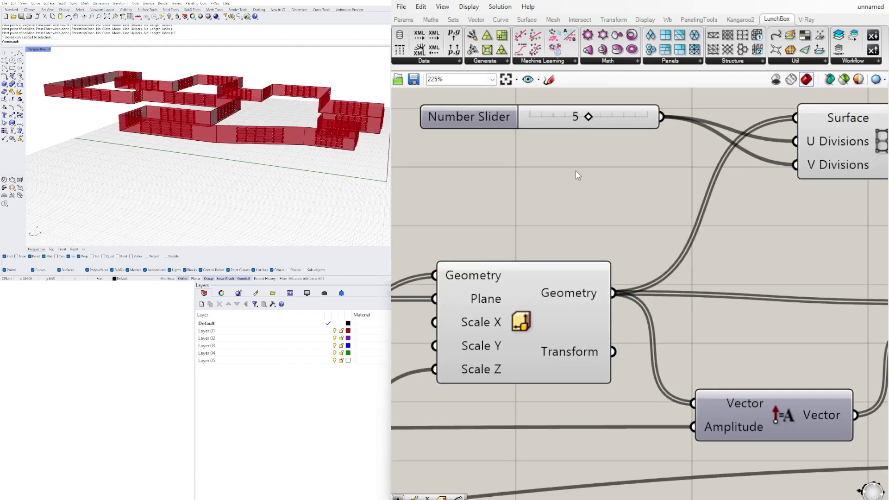
Swap the building outline by wiring the Rectangle output into the outline relay in place of the referenced curve.
scroll(578, 175, "down", 3)
right_click_drag(185, 139, 192, 102)
scroll(151, 111, "down", 4)
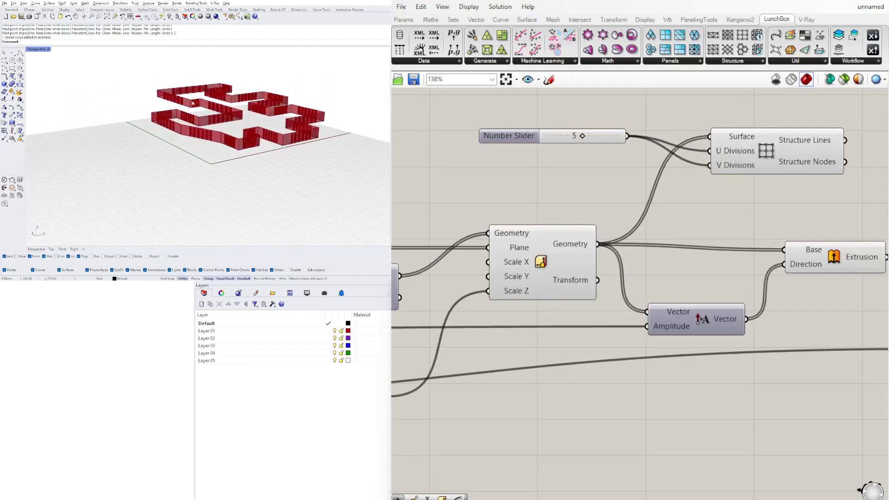
scroll(192, 102, "up", 4)
scroll(224, 107, "down", 6)
scroll(520, 261, "down", 4)
right_click_drag(520, 261, 761, 271)
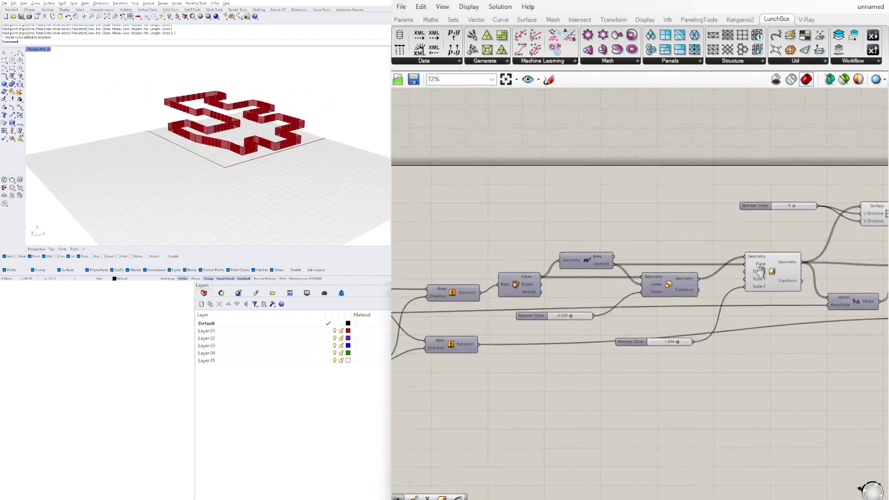
scroll(525, 277, "up", 3)
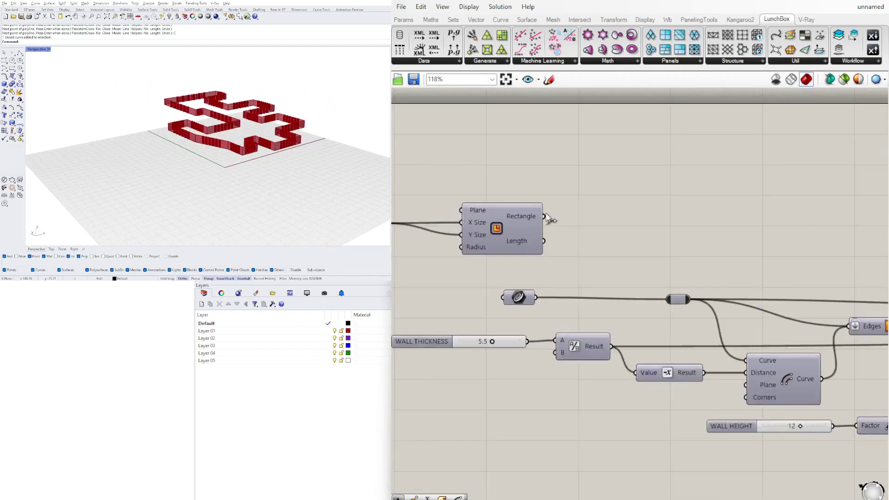
left_click_drag(545, 216, 673, 300)
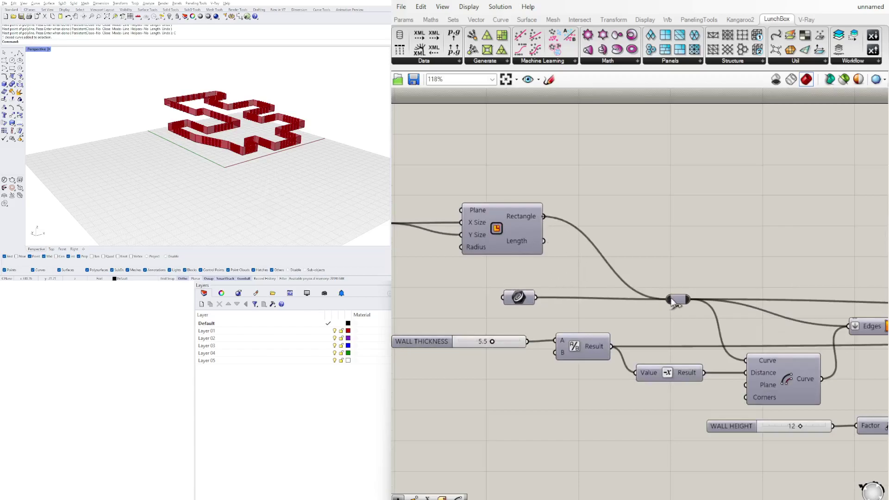
Examine the grid structure in the window openings of the rectangular building from several angles.
scroll(259, 158, "up", 5)
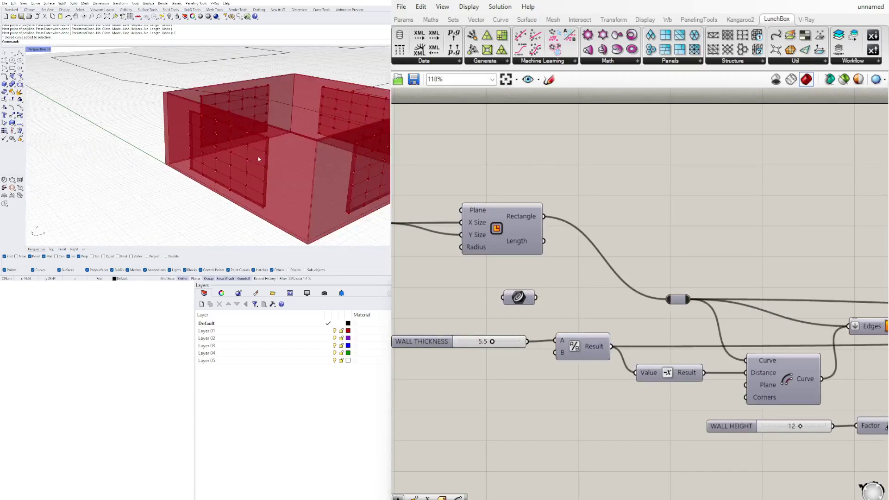
scroll(585, 269, "down", 1)
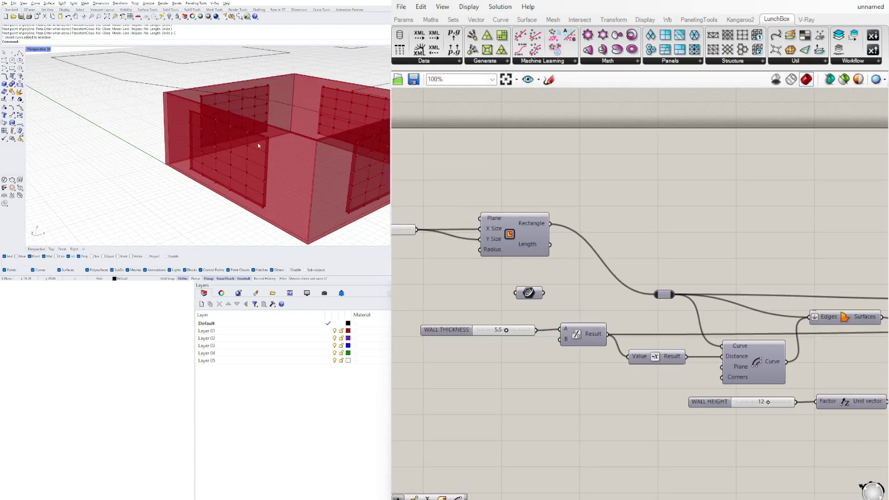
scroll(219, 151, "down", 5)
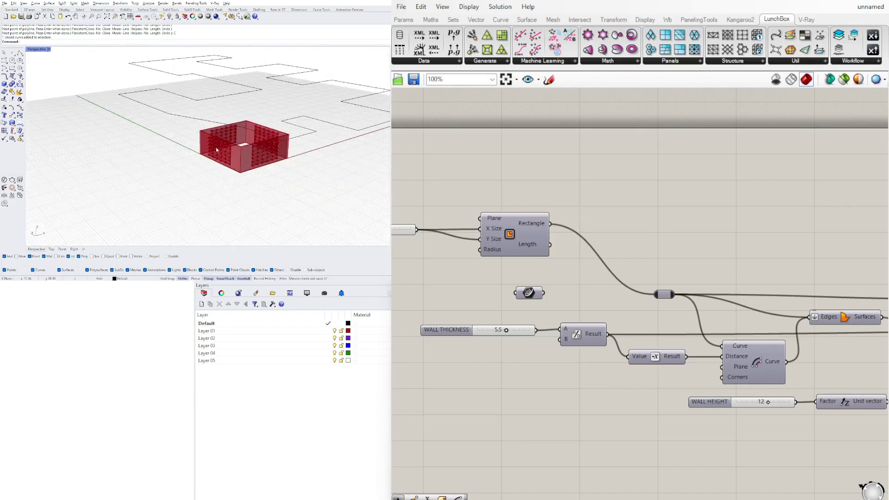
right_click_drag(219, 149, 198, 147)
scroll(209, 136, "up", 5)
scroll(209, 135, "down", 6)
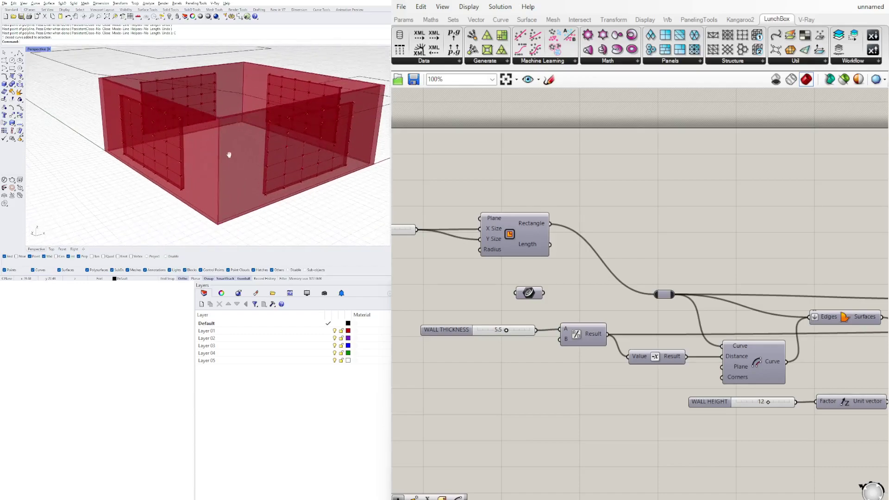
scroll(186, 164, "up", 7)
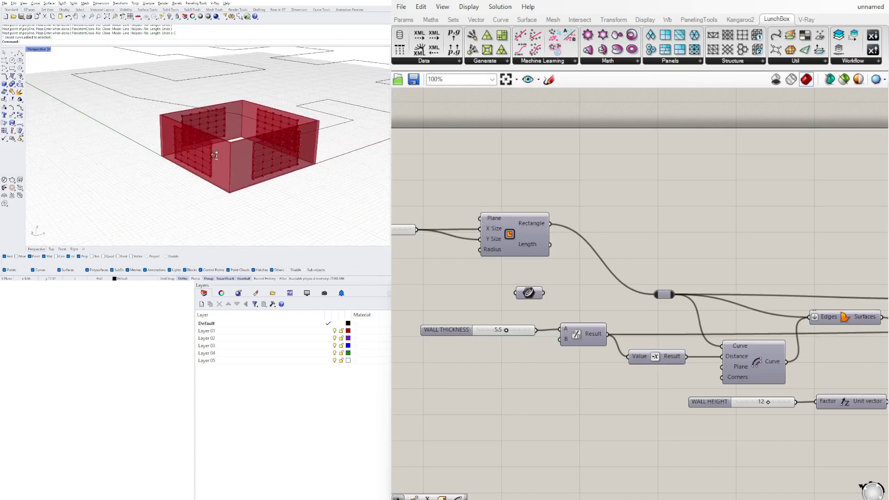
right_click_drag(196, 159, 199, 157)
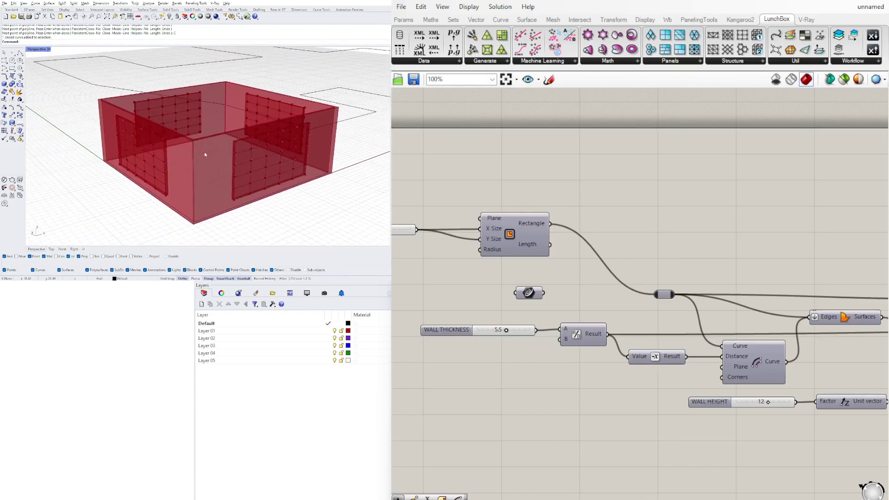